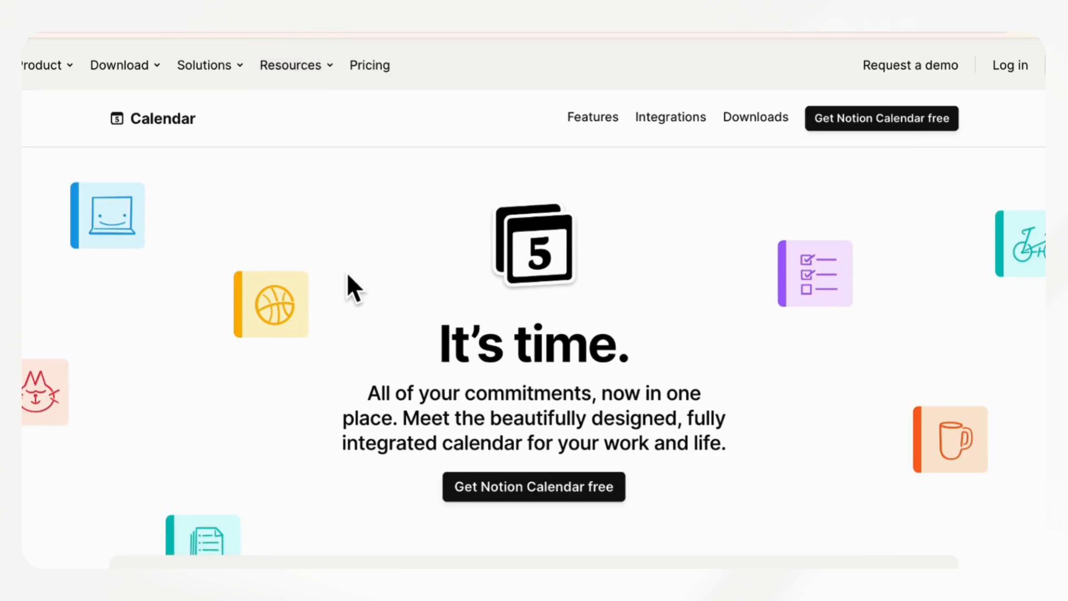
Browse the Notion Calendar product page through its features and integrations to the desktop and mobile app downloads
scroll(347, 275, down, 2)
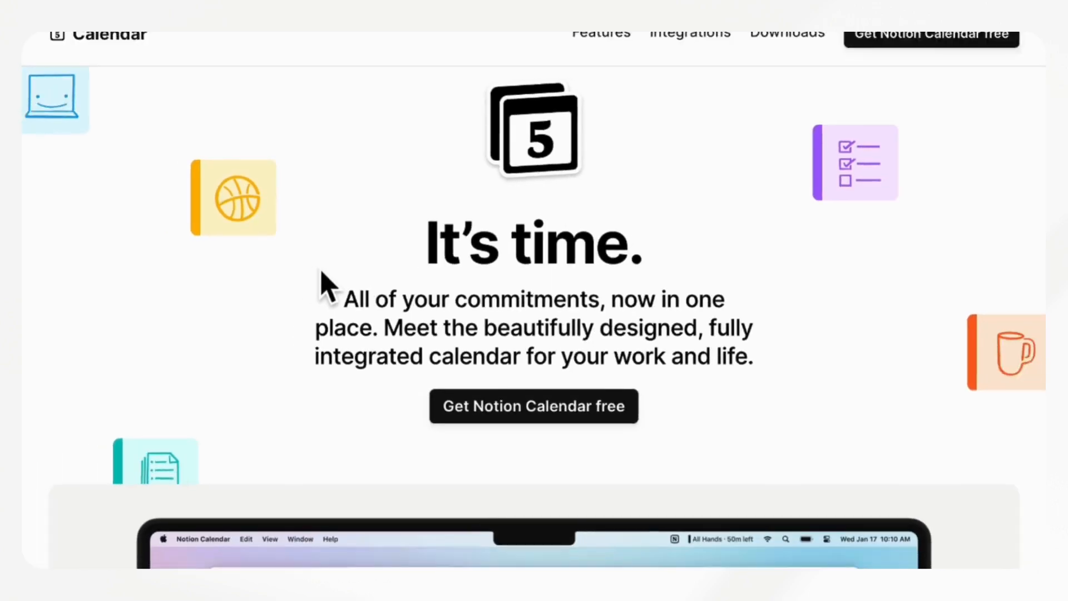
scroll(339, 272, down, 4)
scroll(340, 269, down, 5)
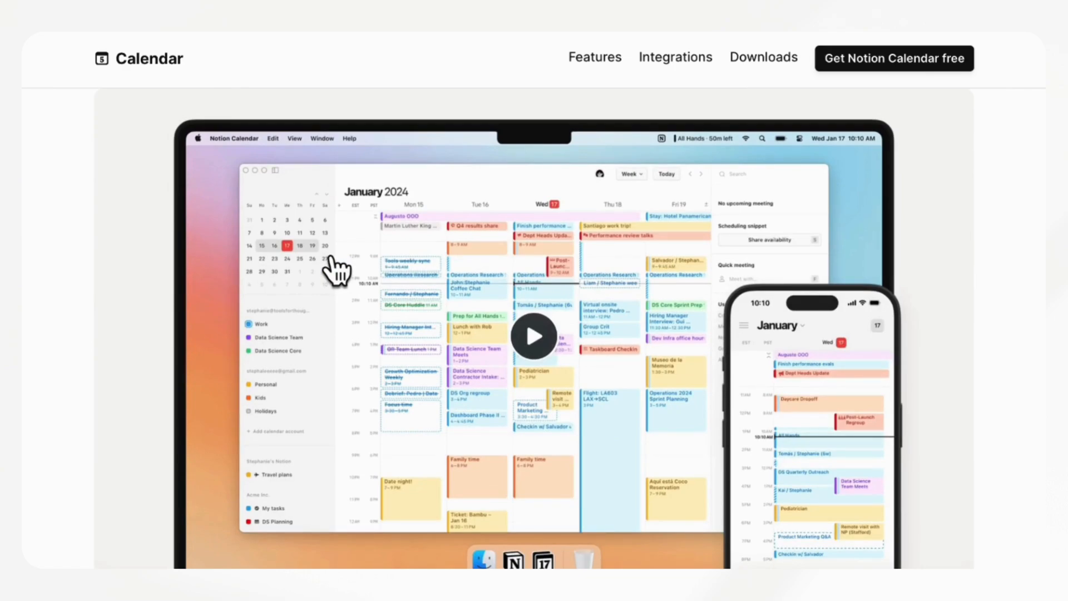
scroll(337, 272, down, 2)
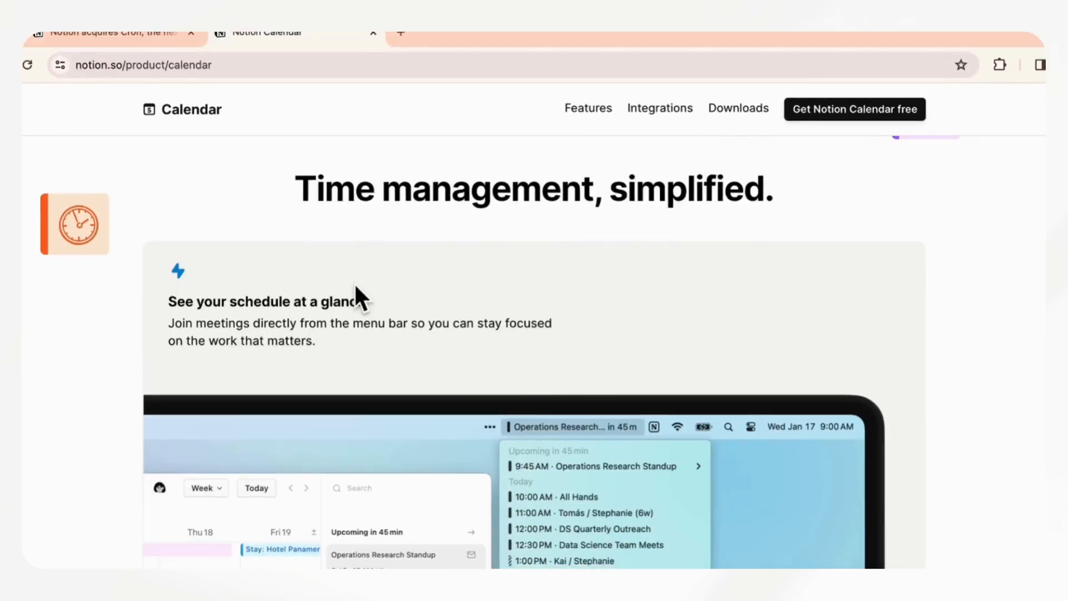
scroll(354, 282, down, 10)
scroll(354, 282, down, 10)
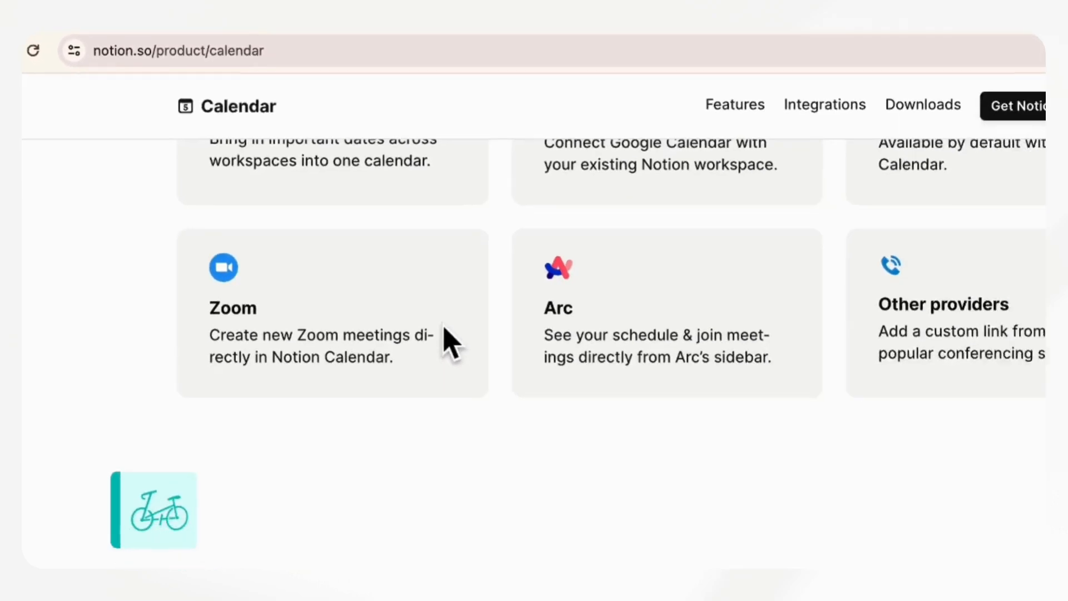
scroll(643, 473, down, 10)
scroll(350, 259, up, 1)
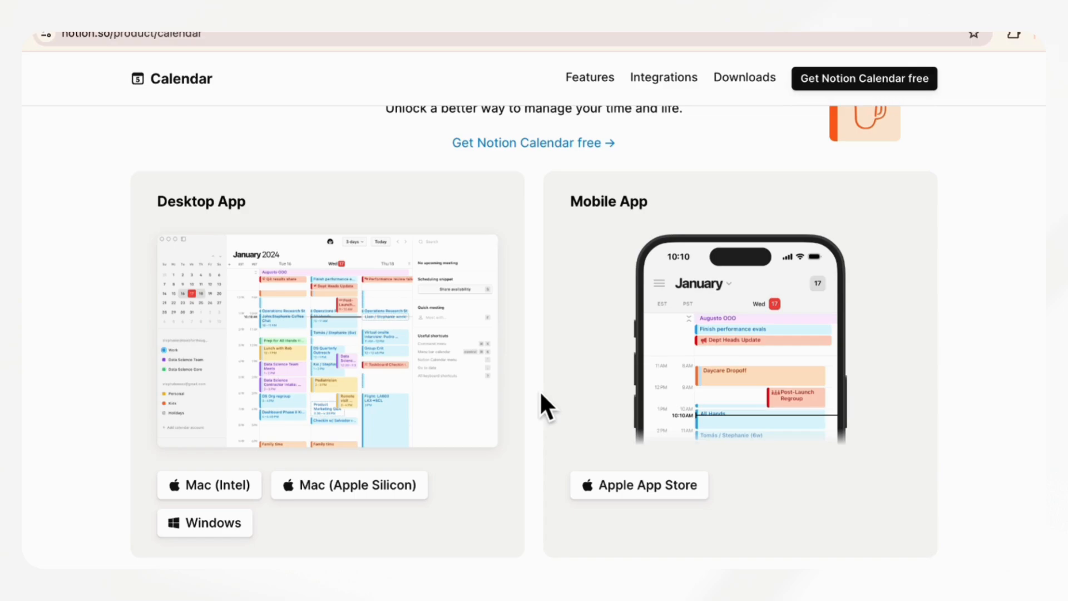
scroll(541, 393, down, 1)
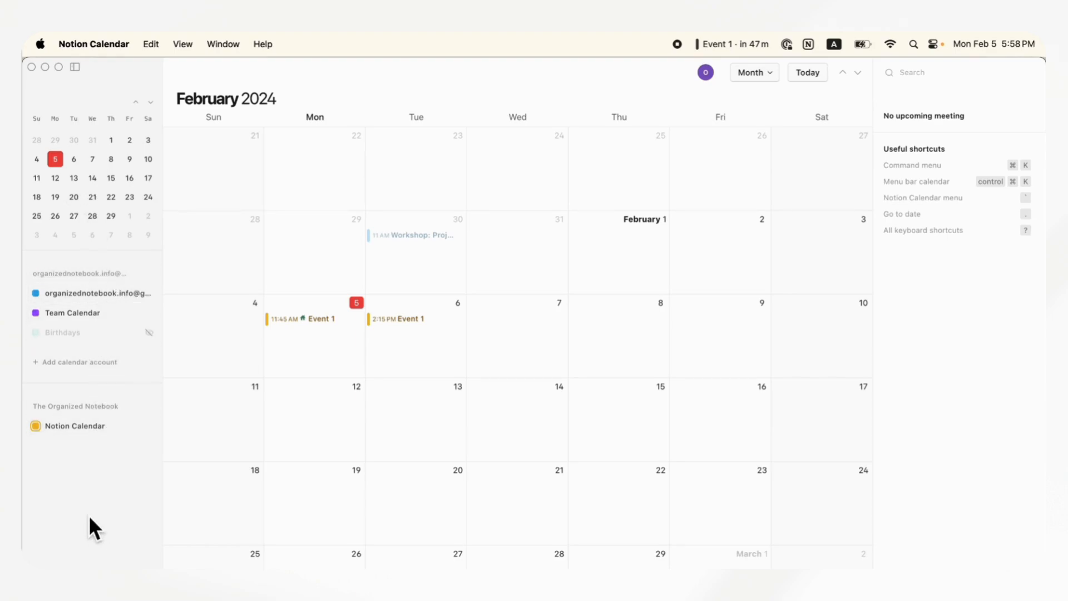
click(774, 78)
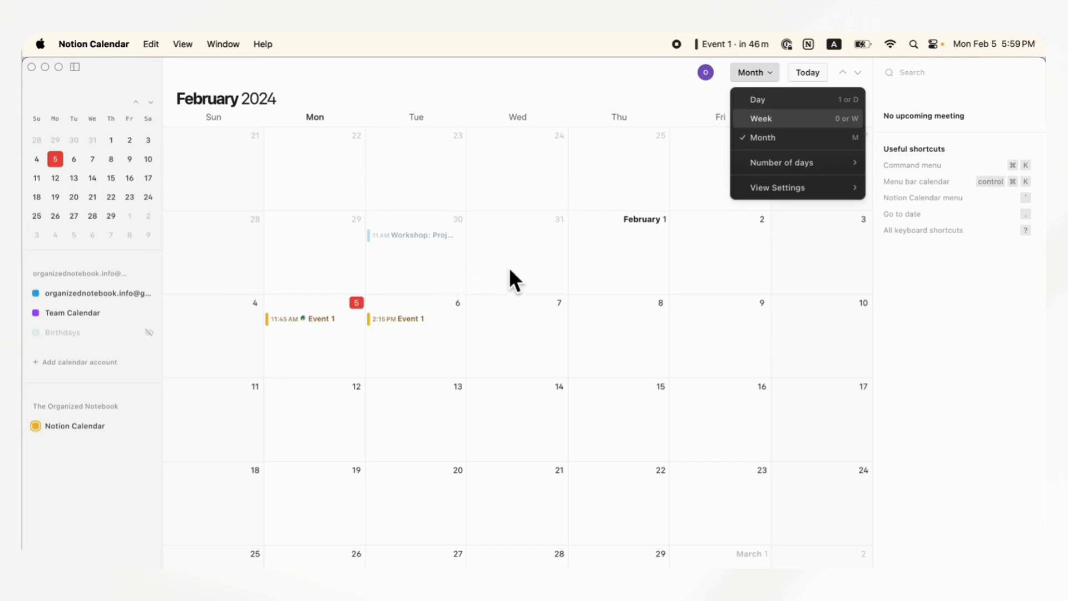
click(508, 281)
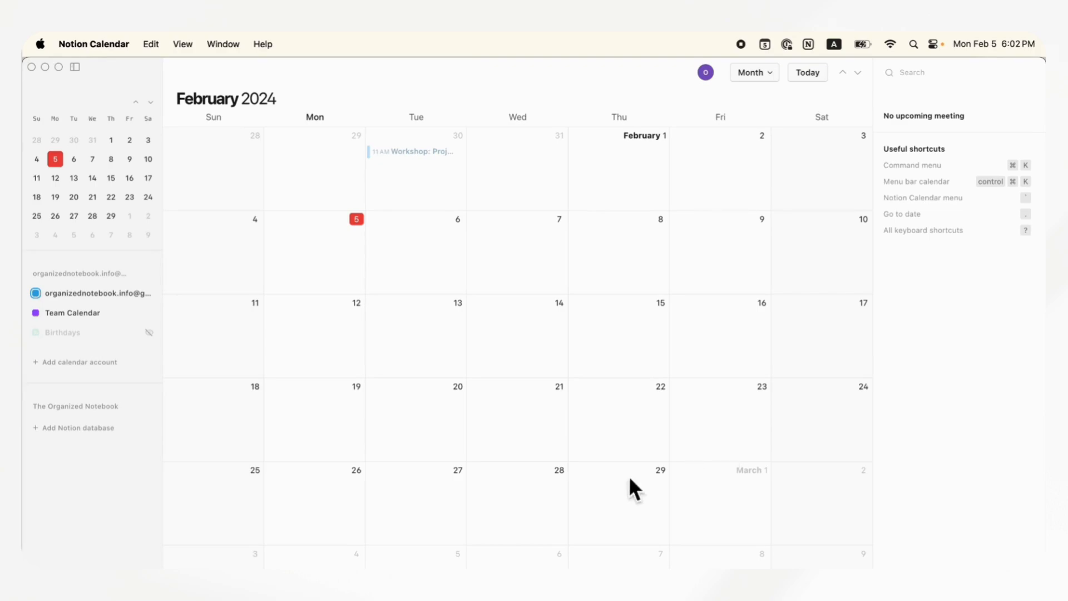
Review the Notion integration settings for the default workspace and connected workspaces, and close the settings
click(112, 44)
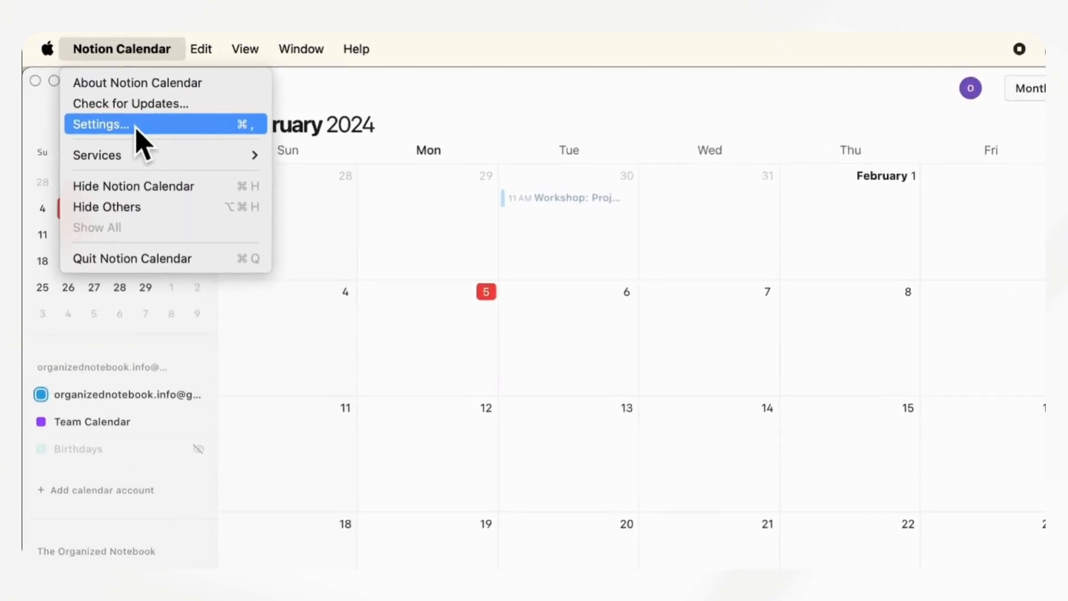
click(117, 112)
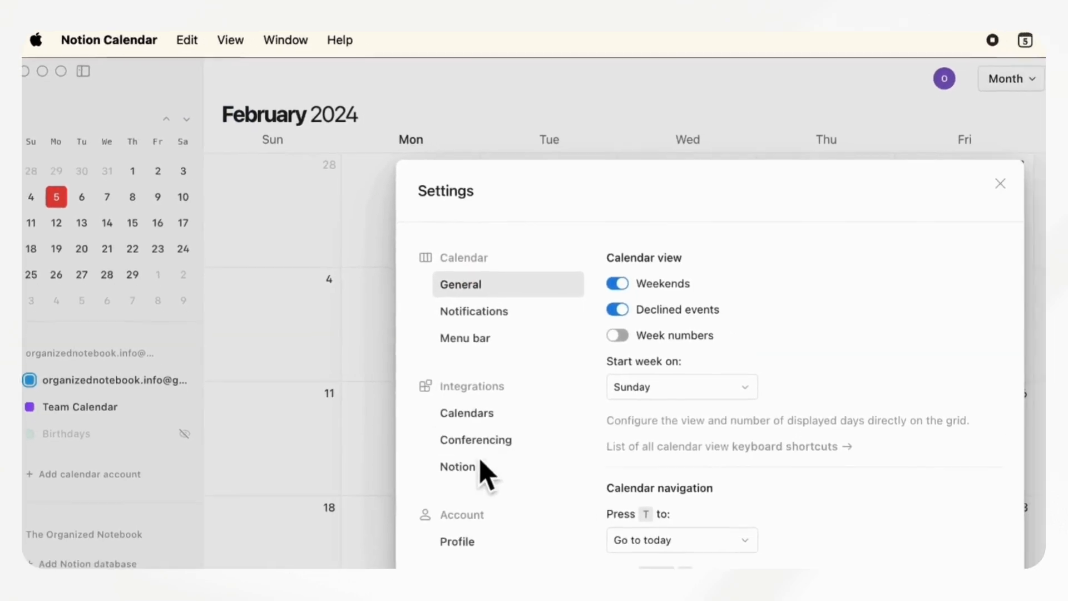
click(496, 506)
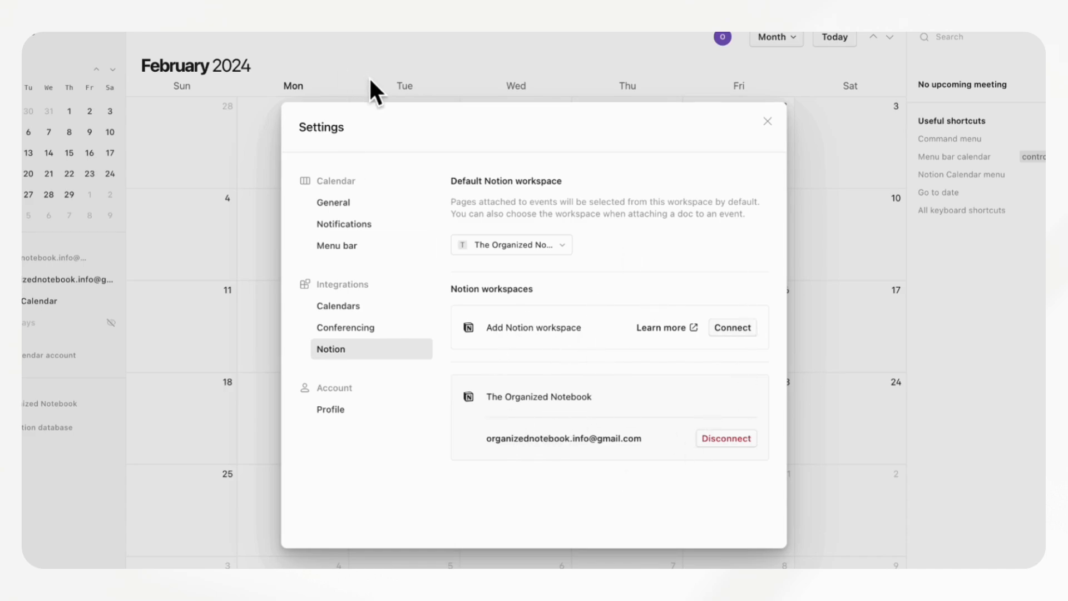
click(616, 561)
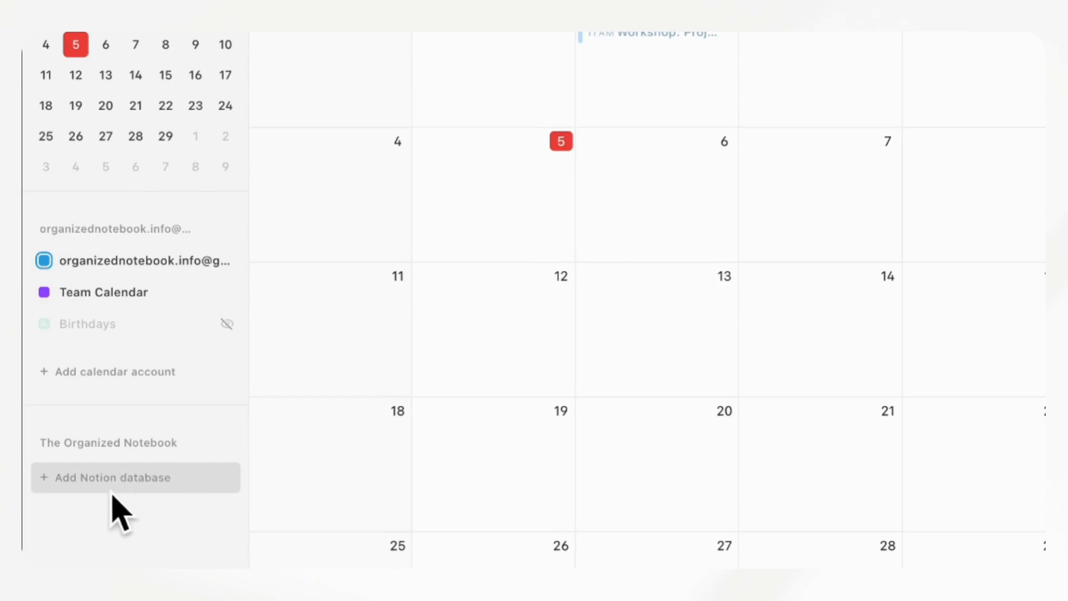
Examine the list of Notion databases that can be added to the calendar under The Organized Notebook
click(146, 489)
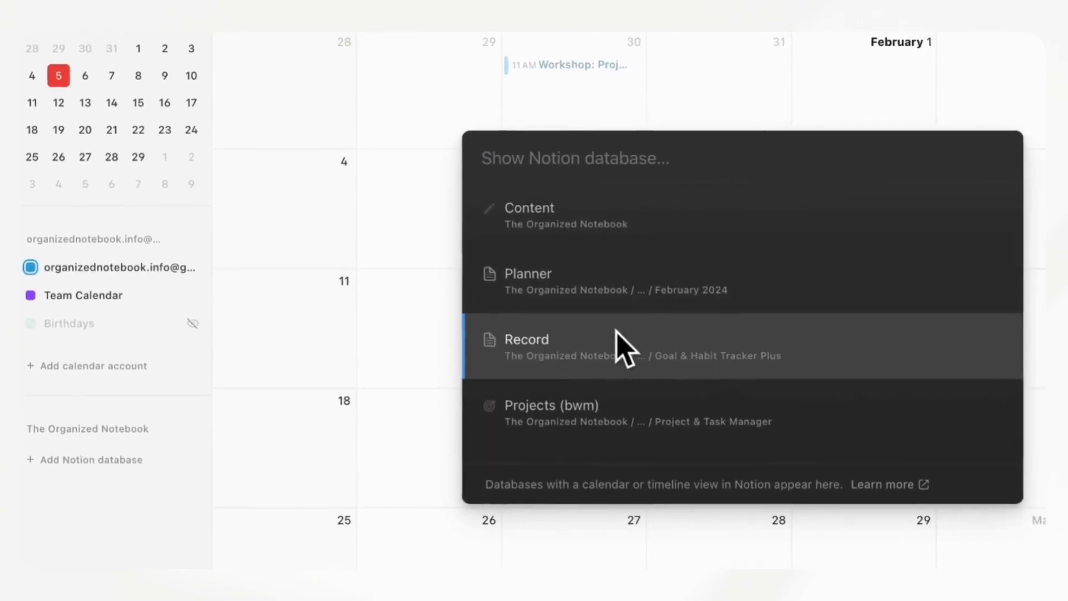
scroll(612, 351, down, 5)
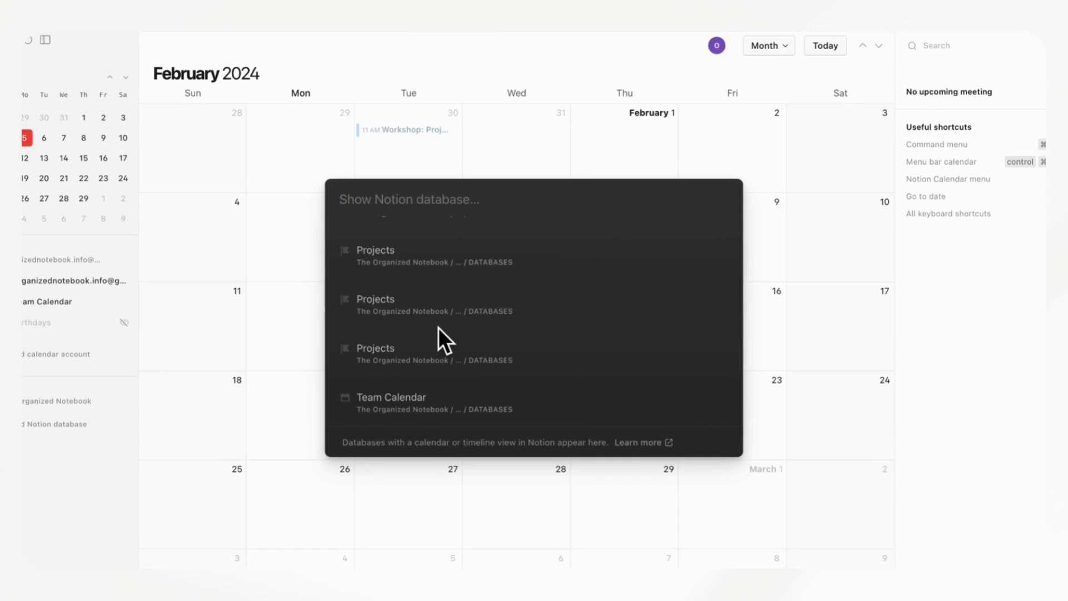
scroll(439, 328, up, 5)
scroll(438, 328, down, 5)
scroll(438, 328, up, 5)
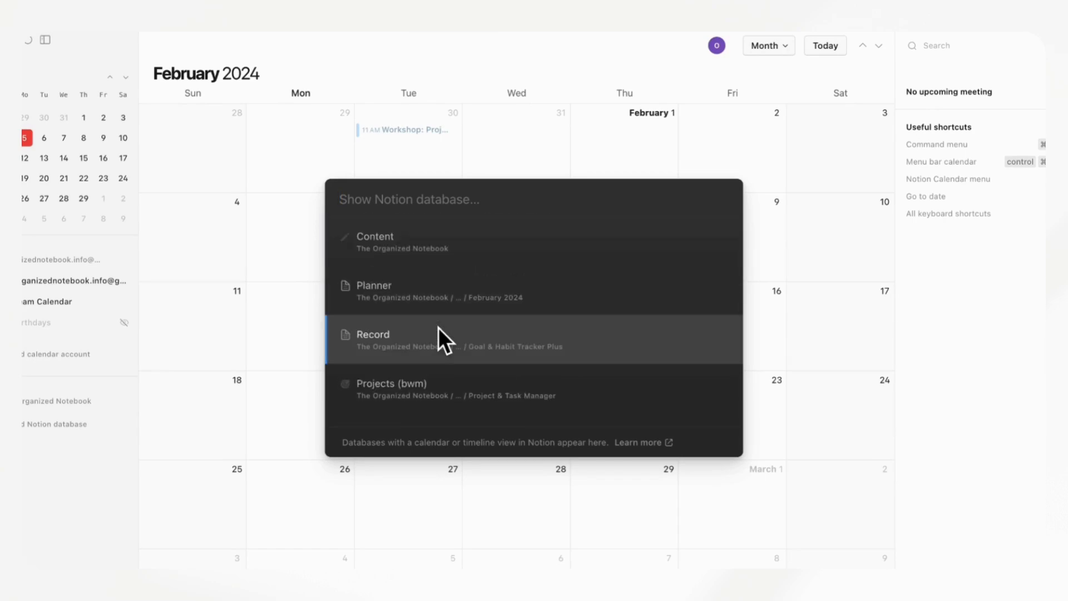
scroll(438, 328, down, 5)
scroll(438, 328, up, 5)
scroll(439, 328, down, 3)
Switch to Notion and set up a new page titled "Notion Calendar" as a calendar backed by a new database
click(44, 555)
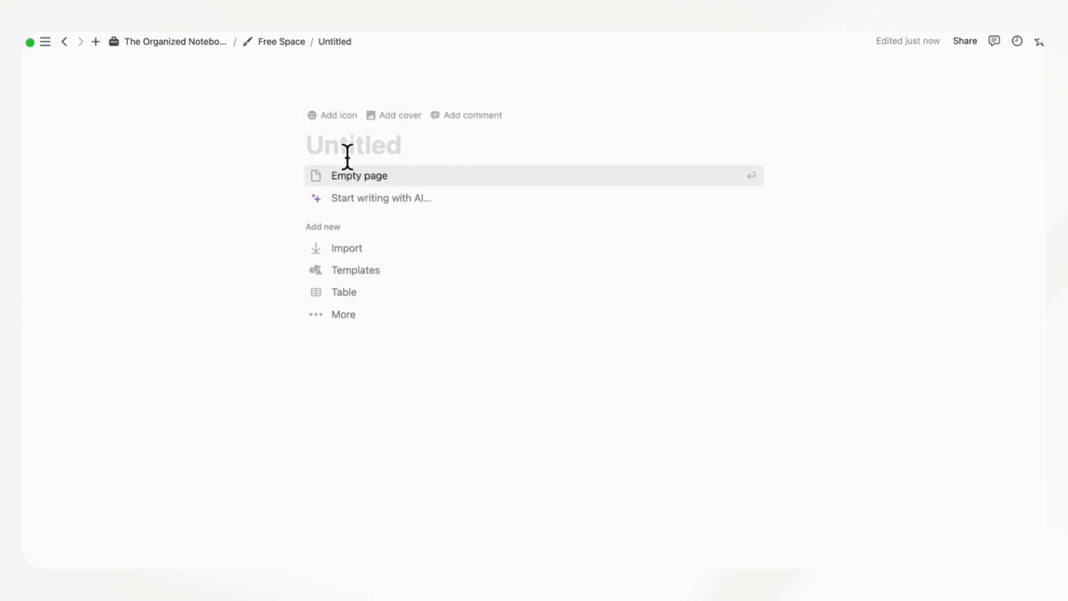
text(Notion Calendar)
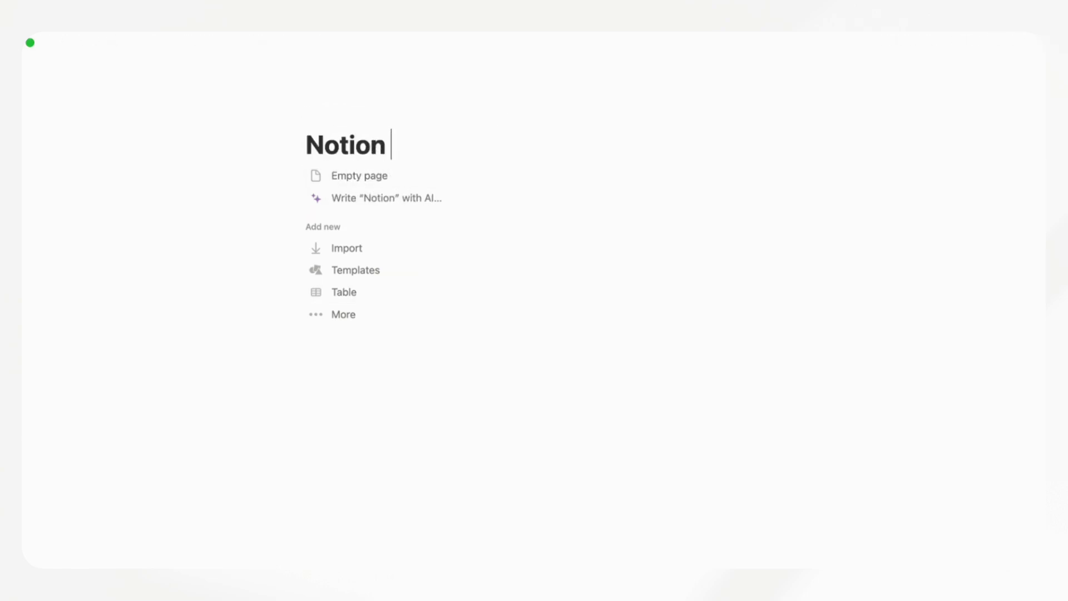
click(360, 314)
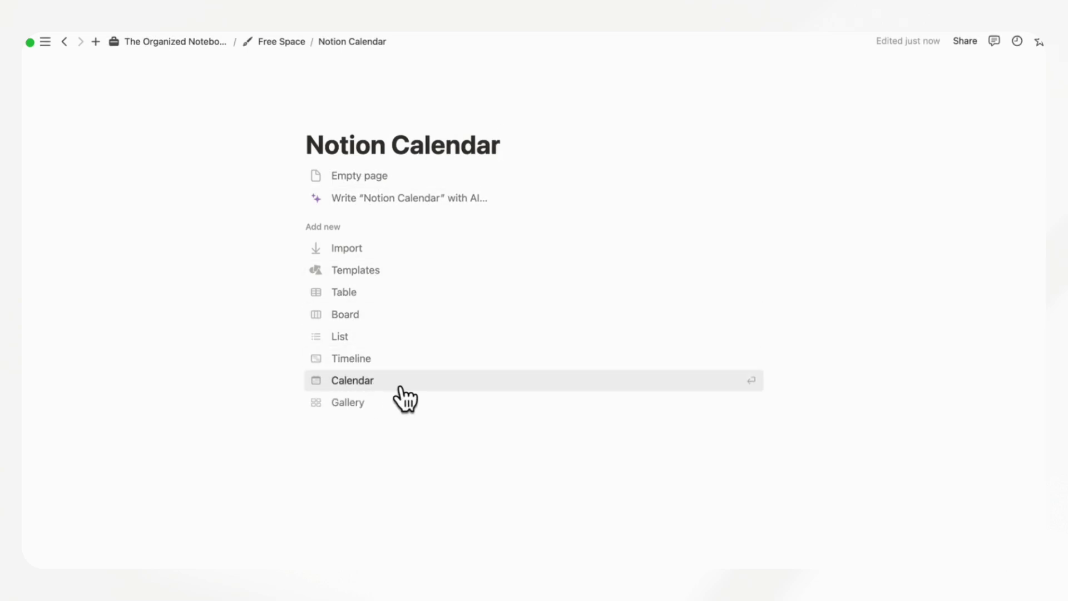
key(Up)
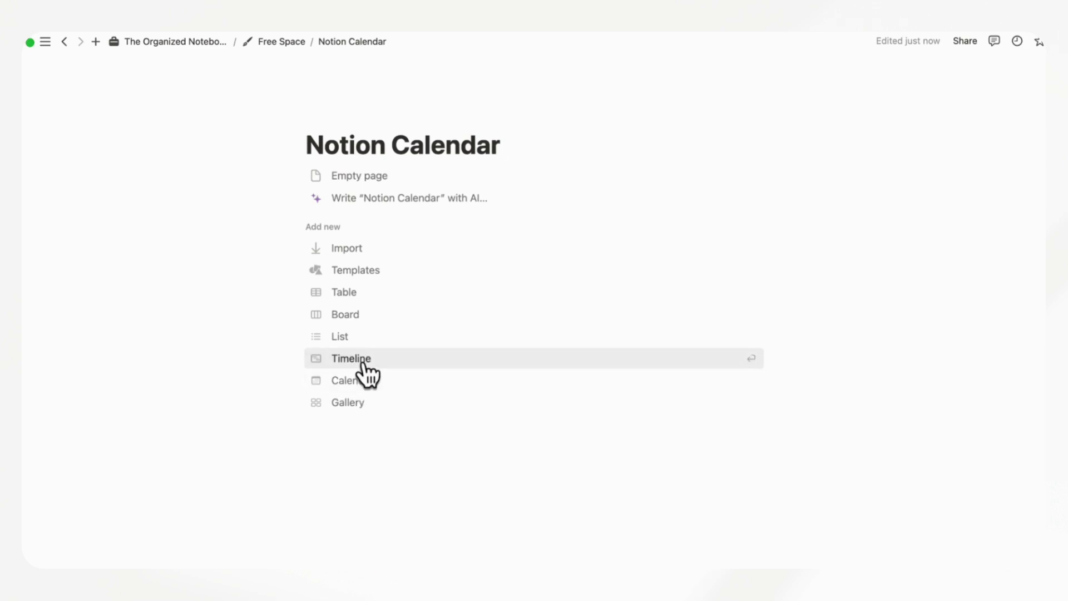
click(367, 383)
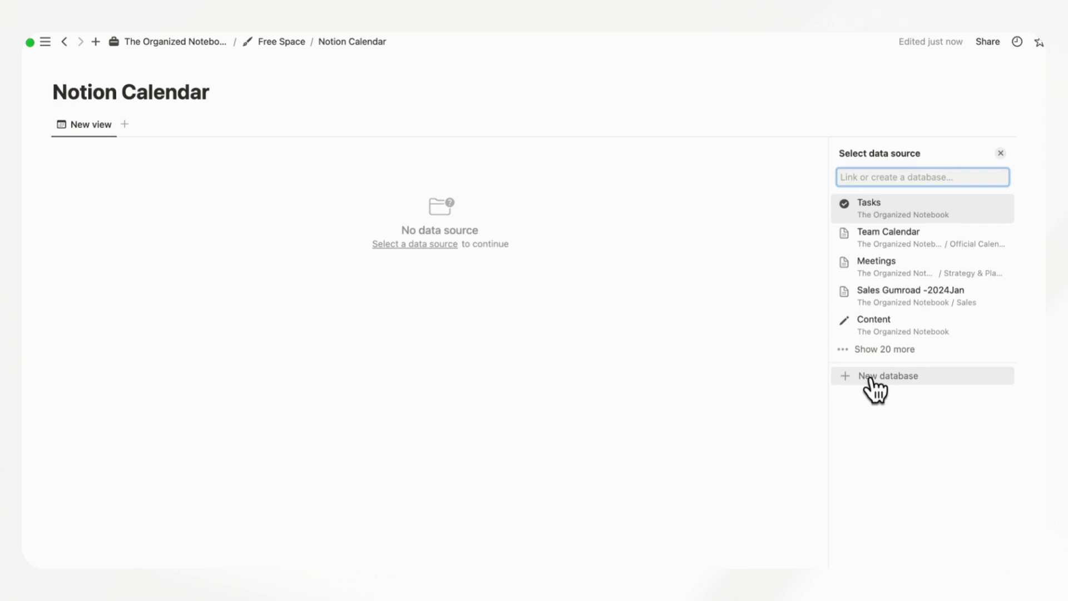
click(871, 379)
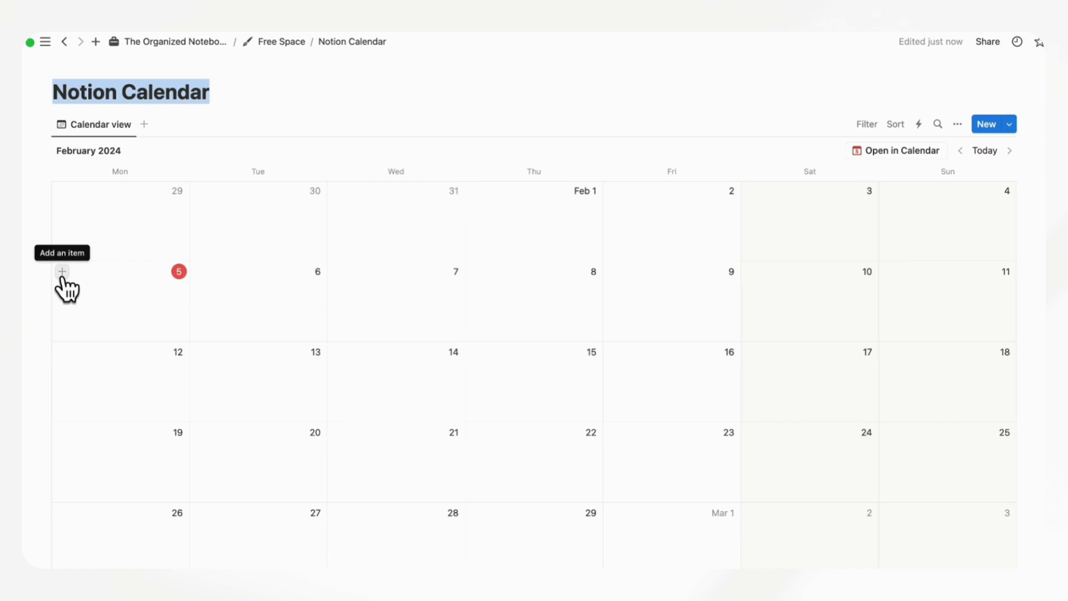
Add "Event 1" on February 5, 2024 and "Event 2" on February 7, 2024 to the calendar database
click(62, 272)
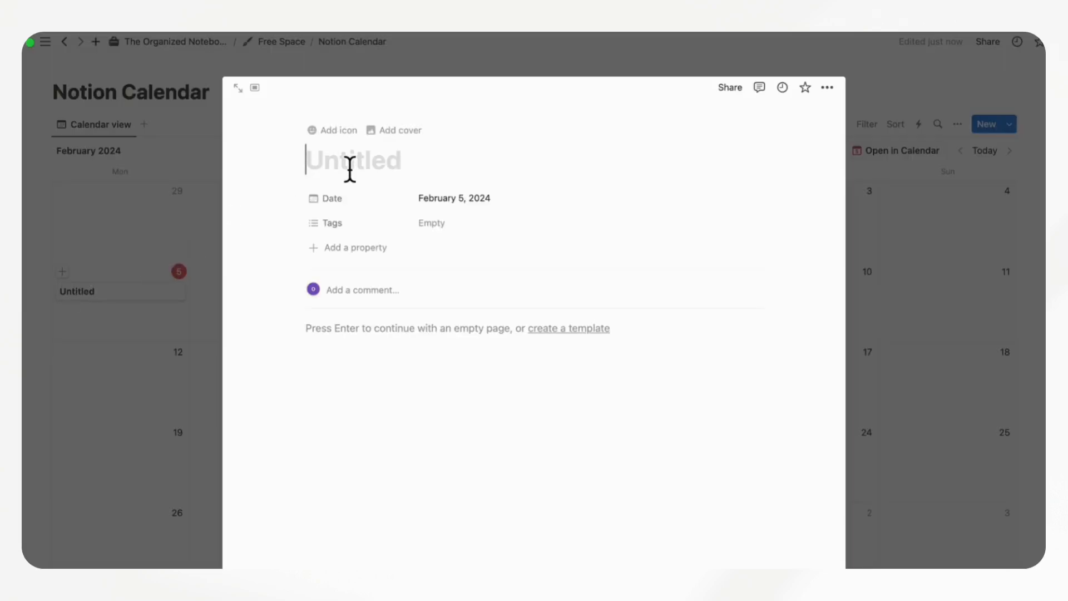
text(Event 1)
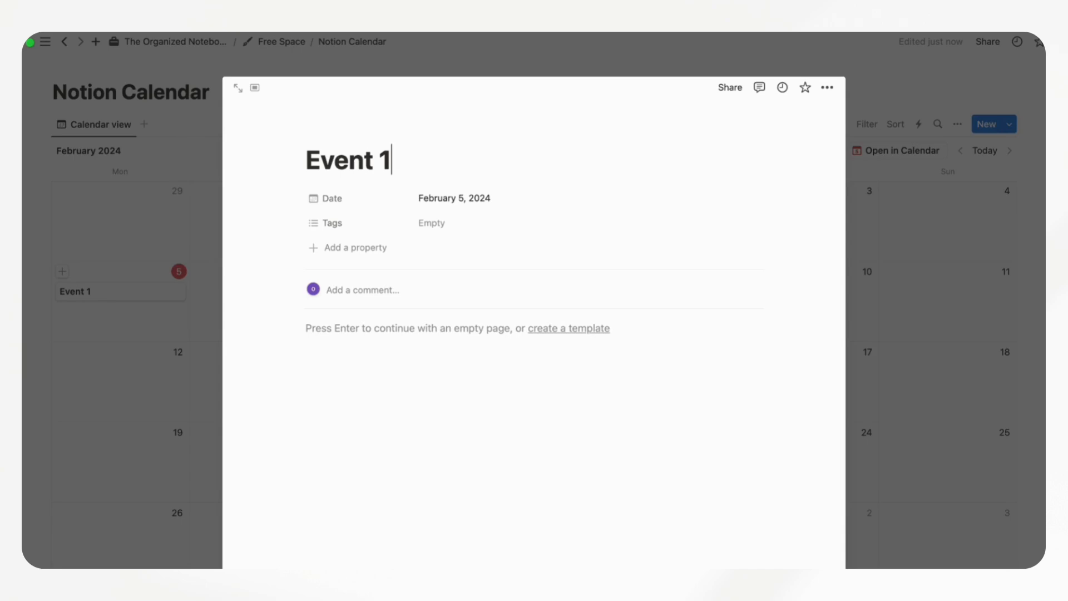
click(955, 280)
click(338, 271)
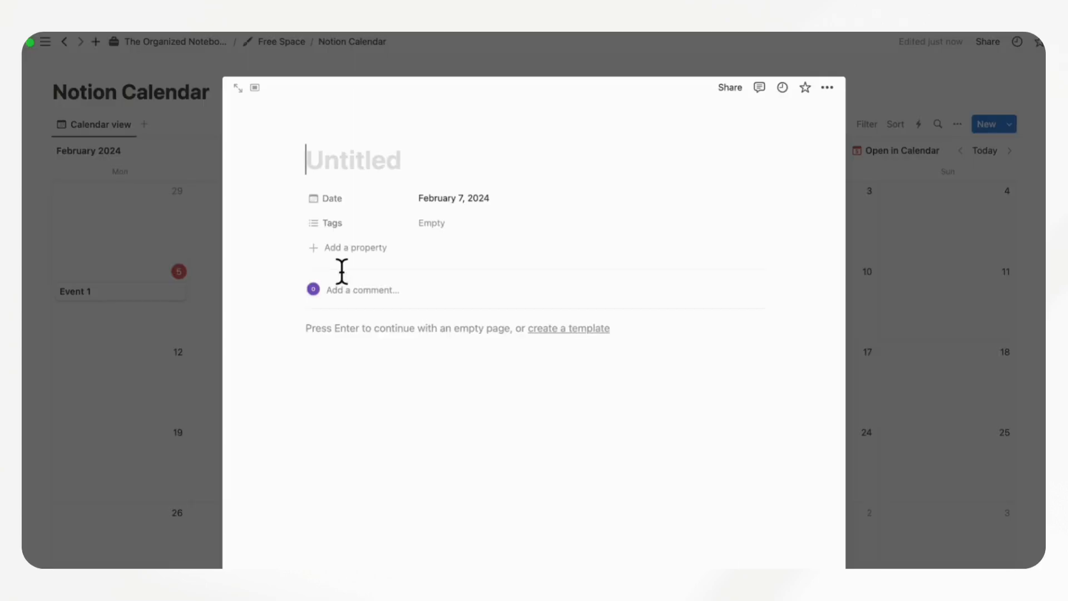
text(Event 2)
click(553, 62)
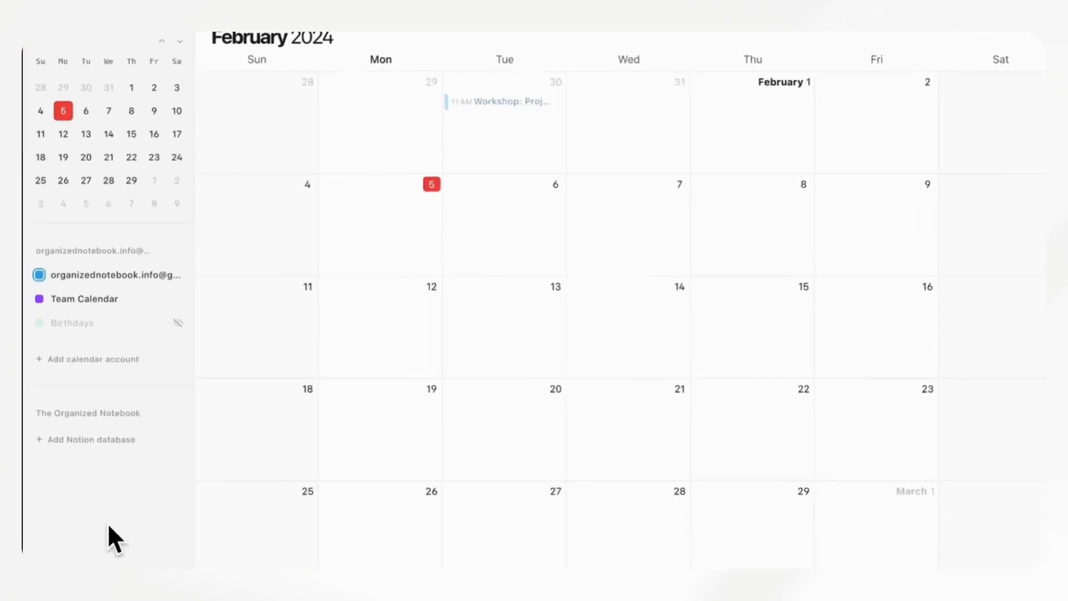
In Notion Calendar, search for "notion calendar" and add the Notion Calendar database located in Free Space
click(119, 443)
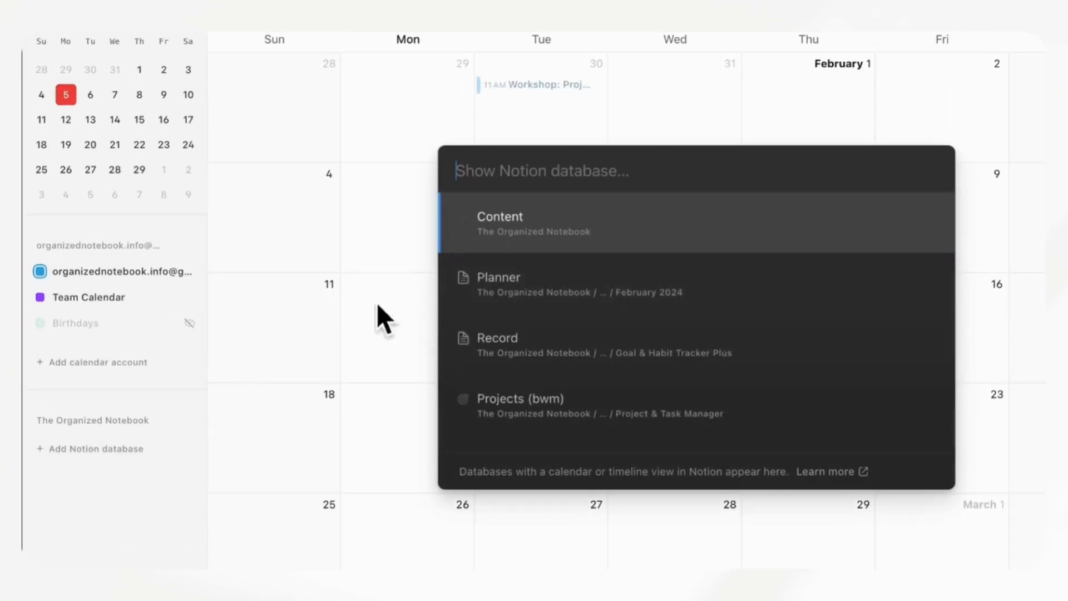
text(notion)
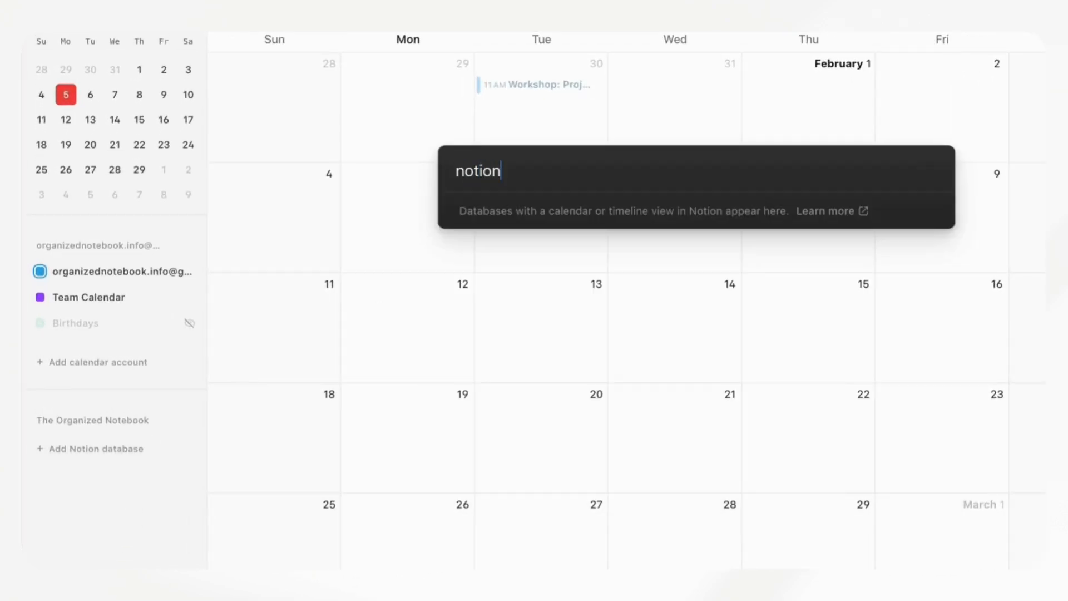
text( calendar)
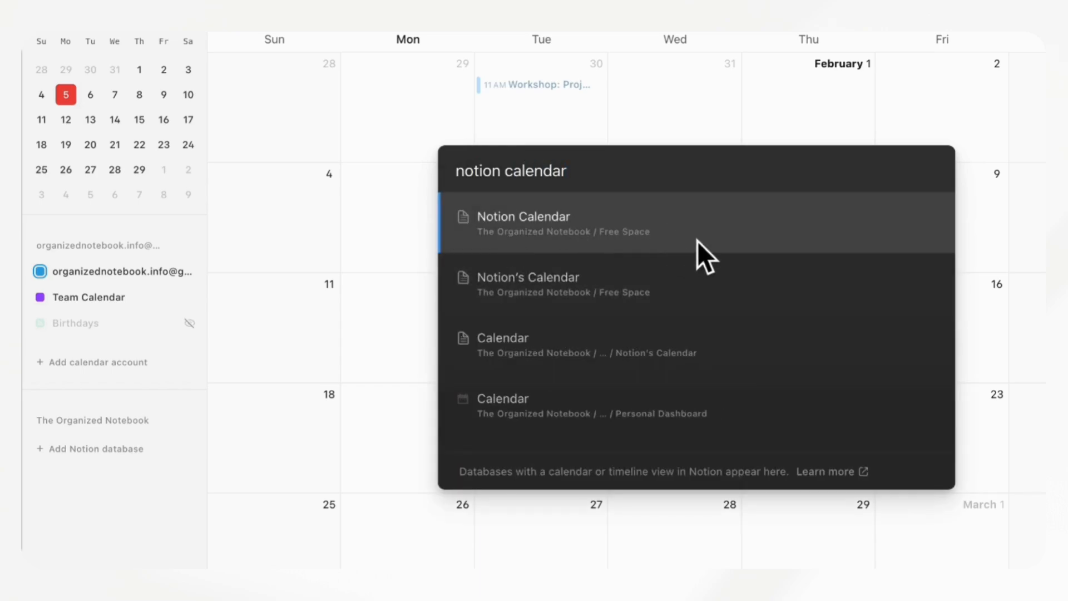
click(696, 241)
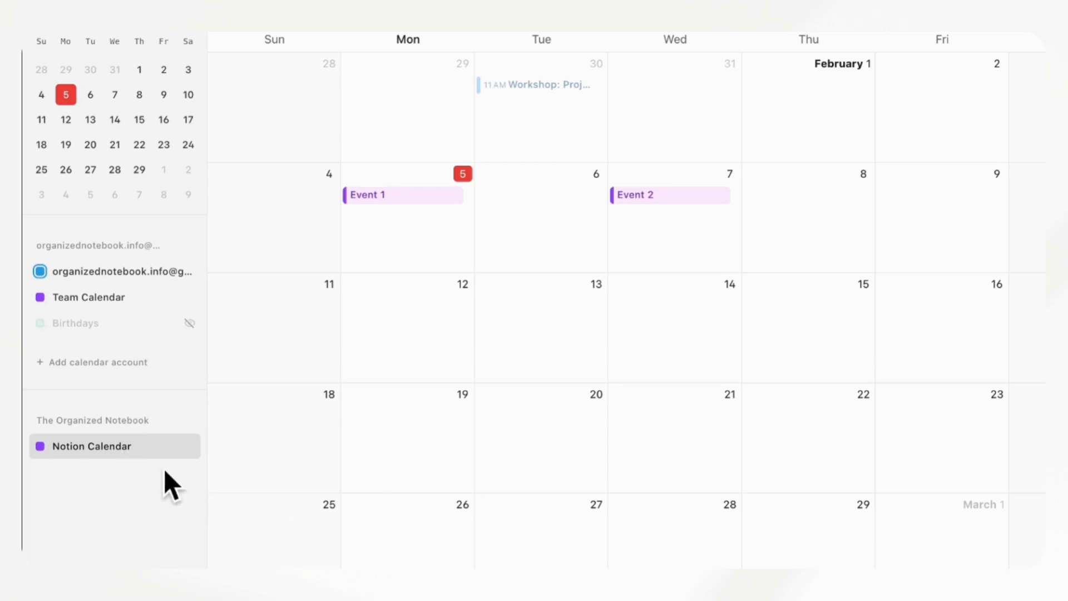
Remove the Notion Calendar database from Notion Calendar and reopen it there from its calendar view in Notion
right_click(149, 456)
click(223, 558)
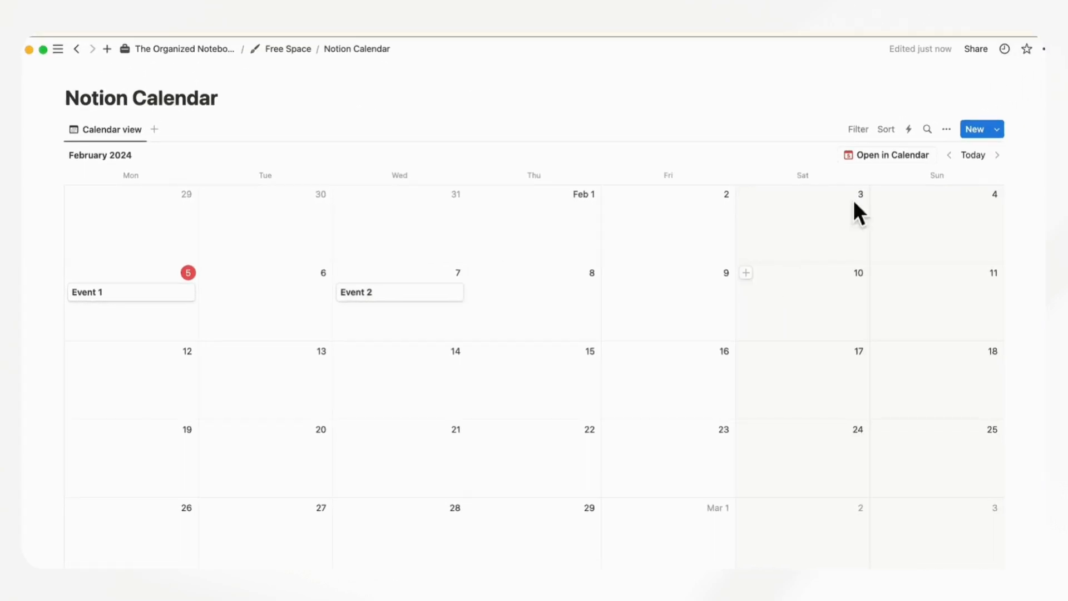
click(890, 156)
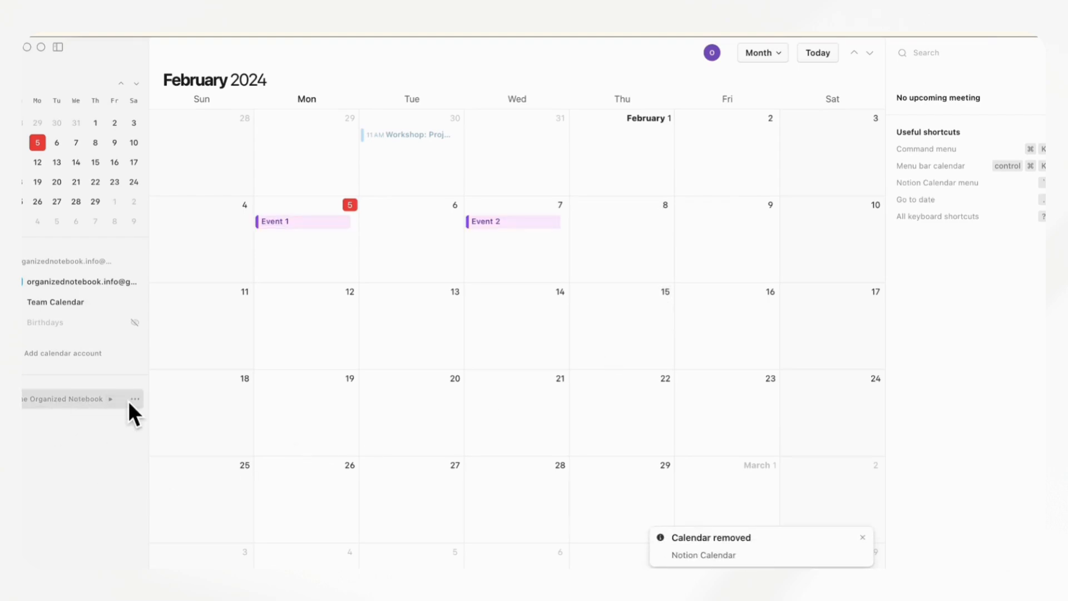
View the details of Event 1 and Event 2 in the month calendar
click(293, 225)
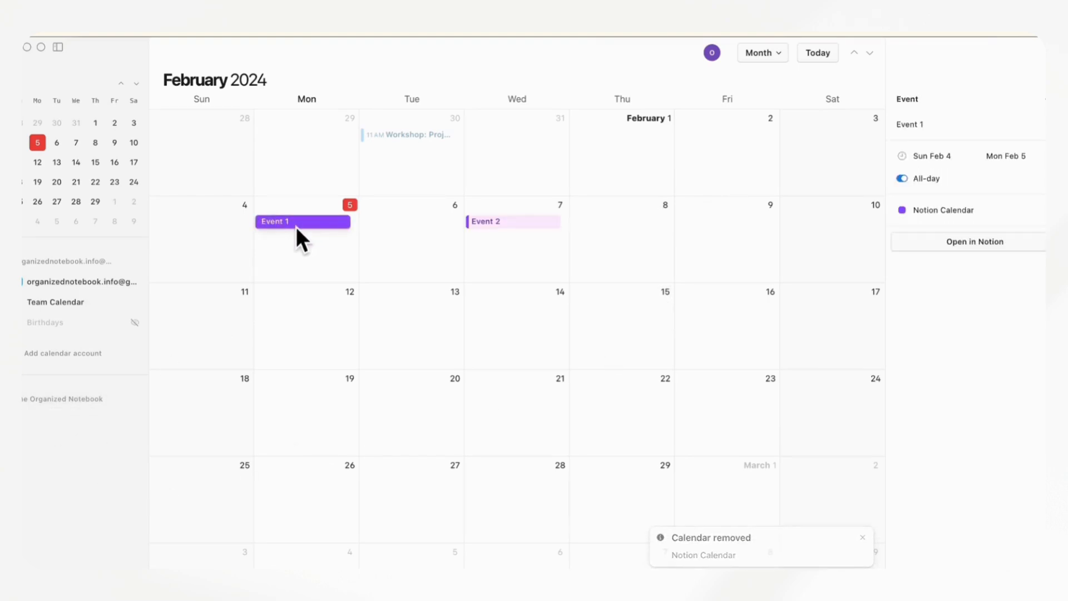
click(530, 223)
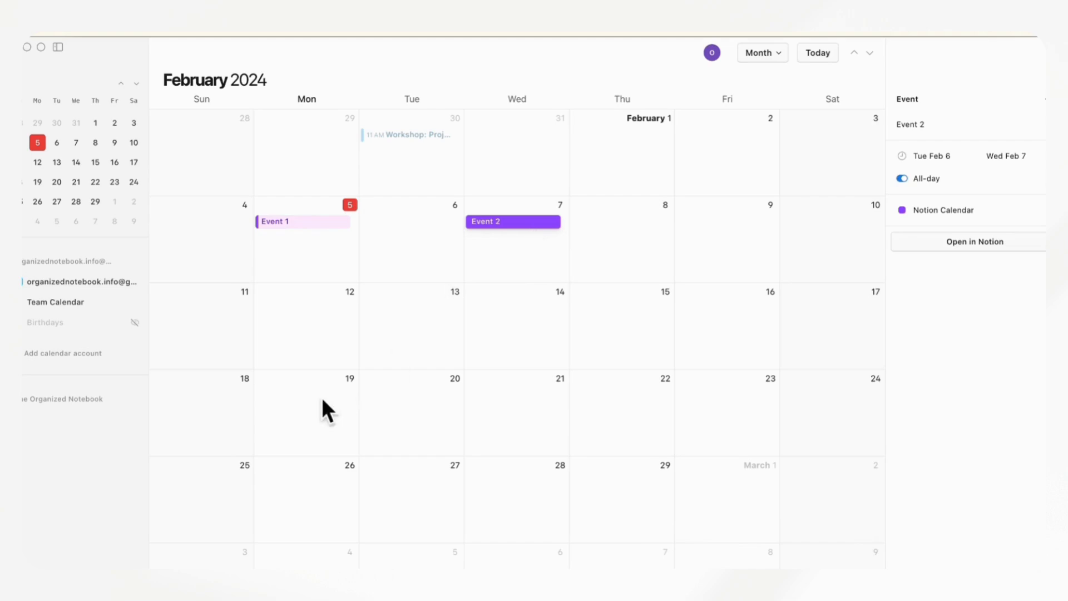
click(83, 398)
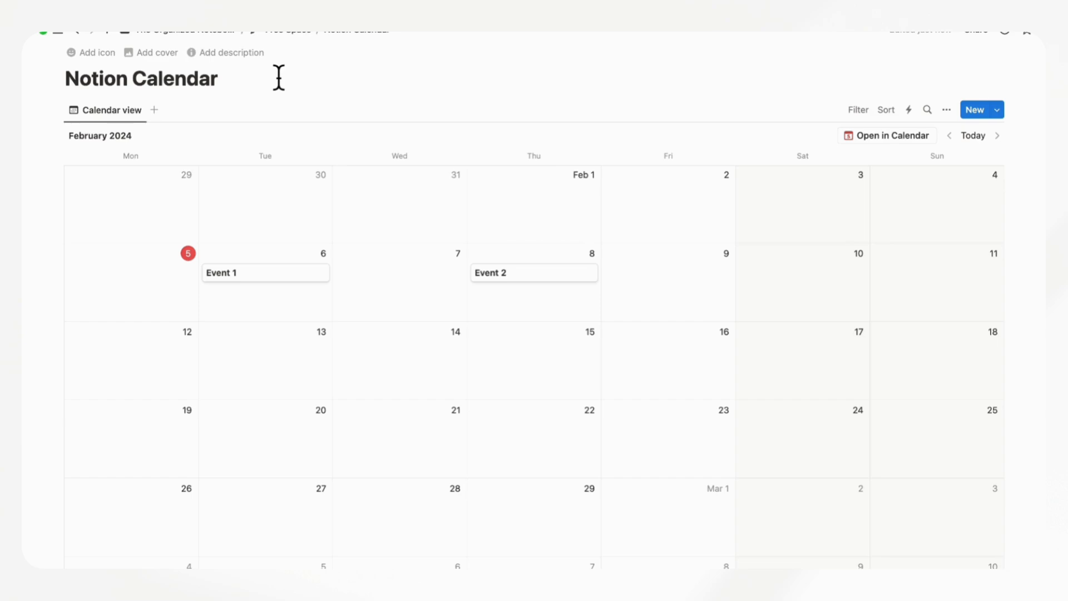
Rename the database's calendar view to "Full Calendar"
click(99, 111)
click(120, 151)
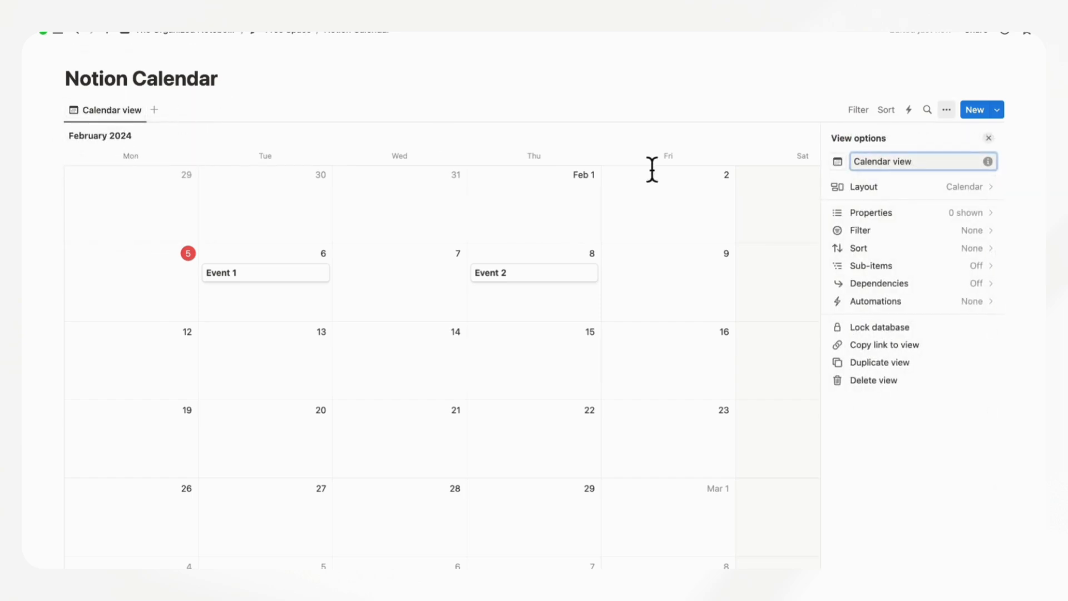
triple_click(899, 166)
text(Full Calendar)
click(989, 138)
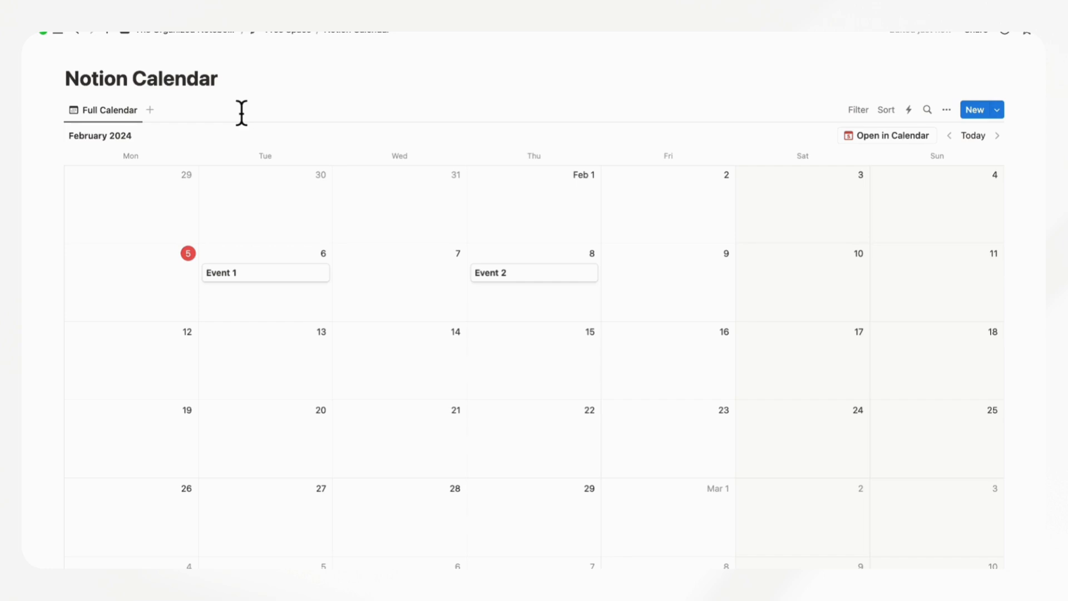
Create the tag "Personal" and assign it to Event 1
click(299, 275)
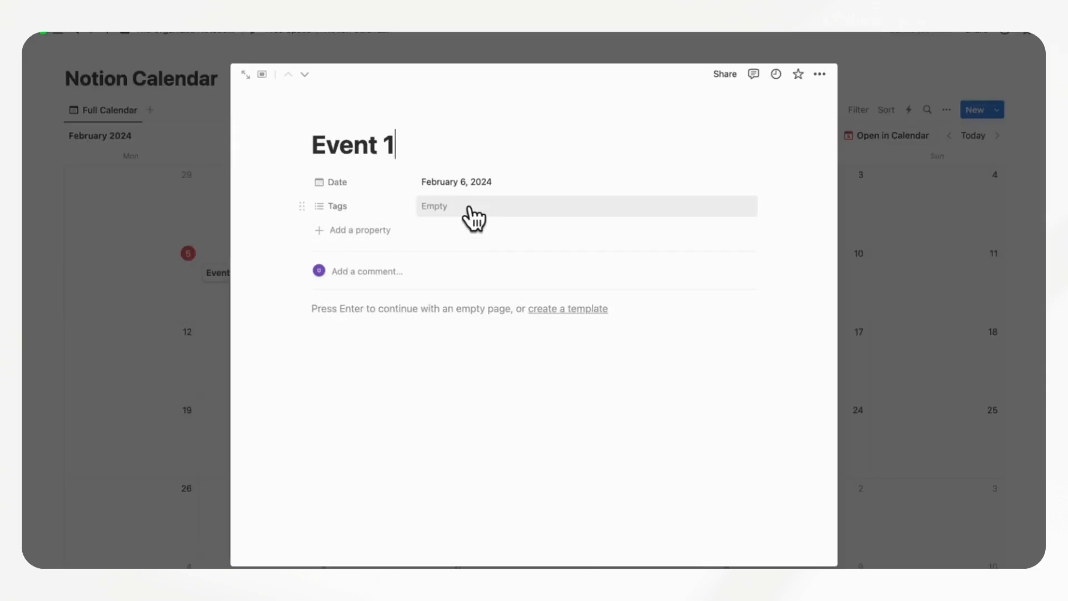
click(473, 215)
text(Personal)
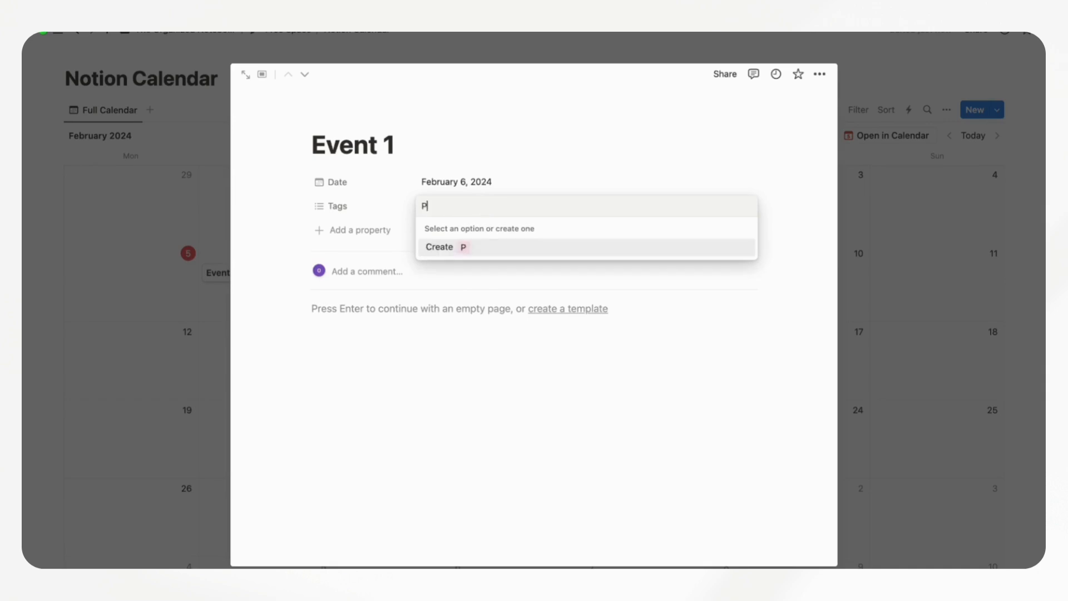
key(Return)
click(188, 259)
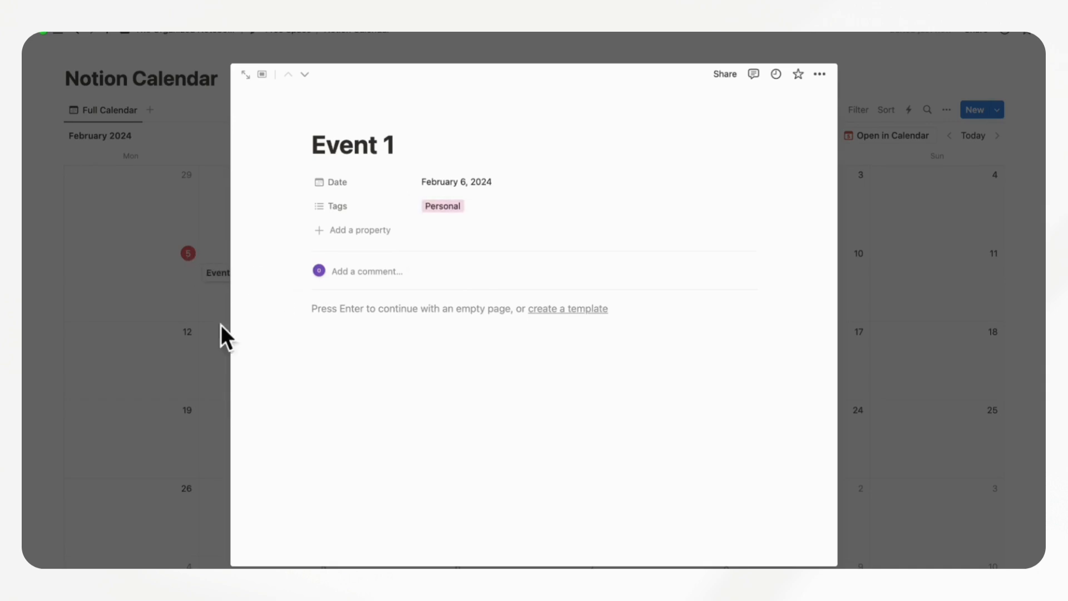
click(221, 333)
Create the tag "Work" and assign it to Event 2
click(503, 275)
click(491, 210)
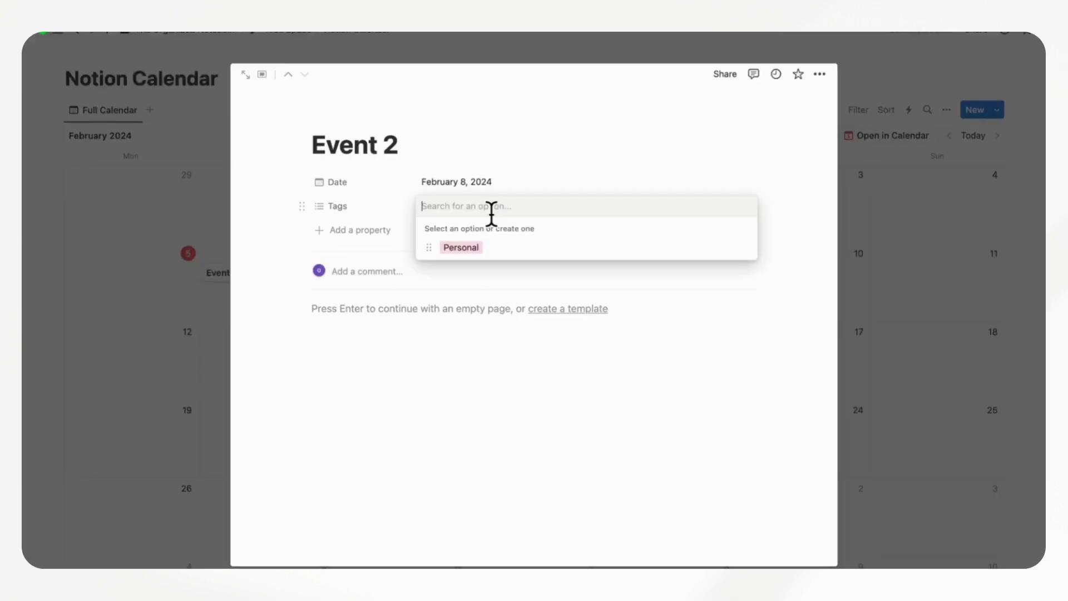
text(Work)
key(Return)
click(159, 423)
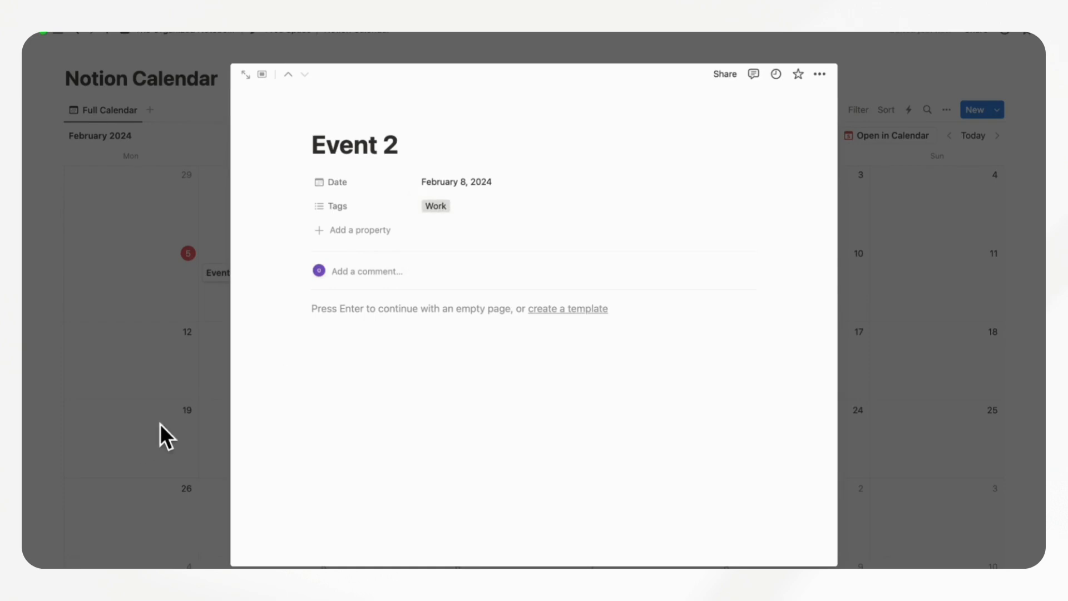
click(159, 423)
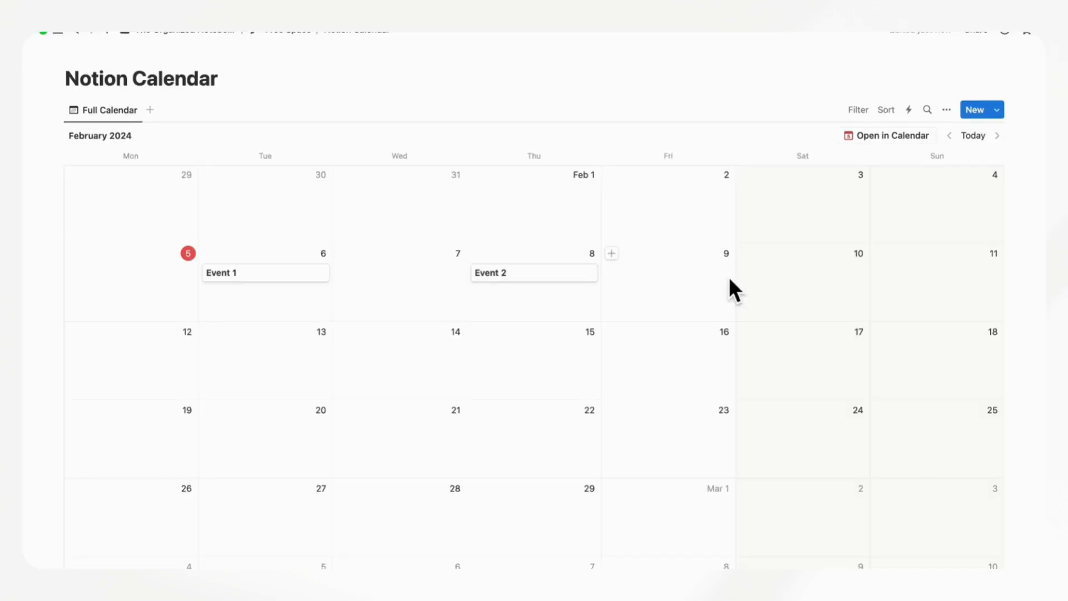
Show the Tags property on the events in the Full Calendar view
click(947, 109)
click(964, 212)
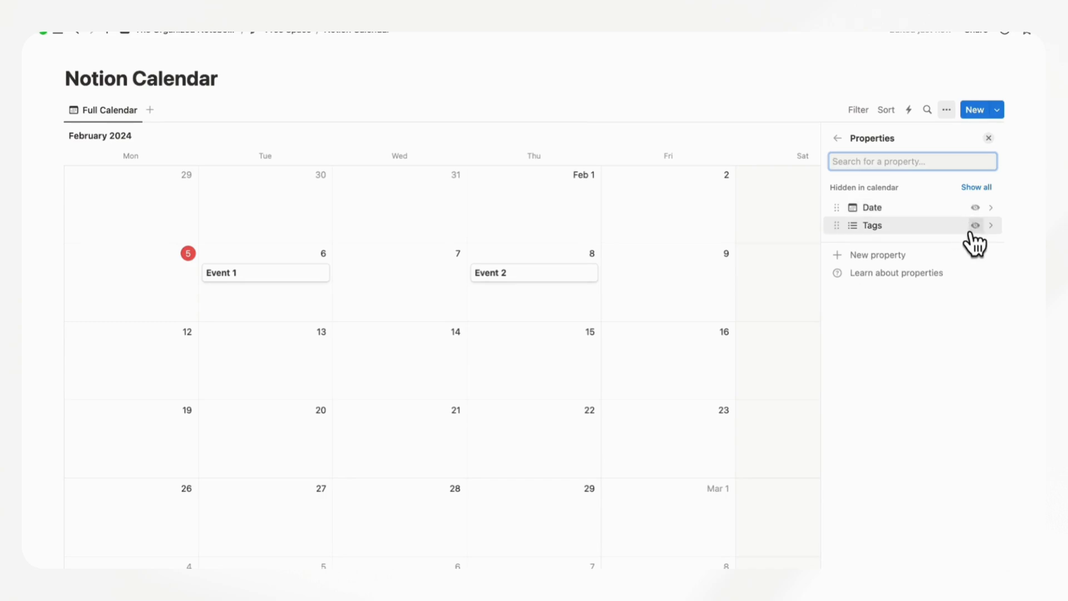
click(975, 226)
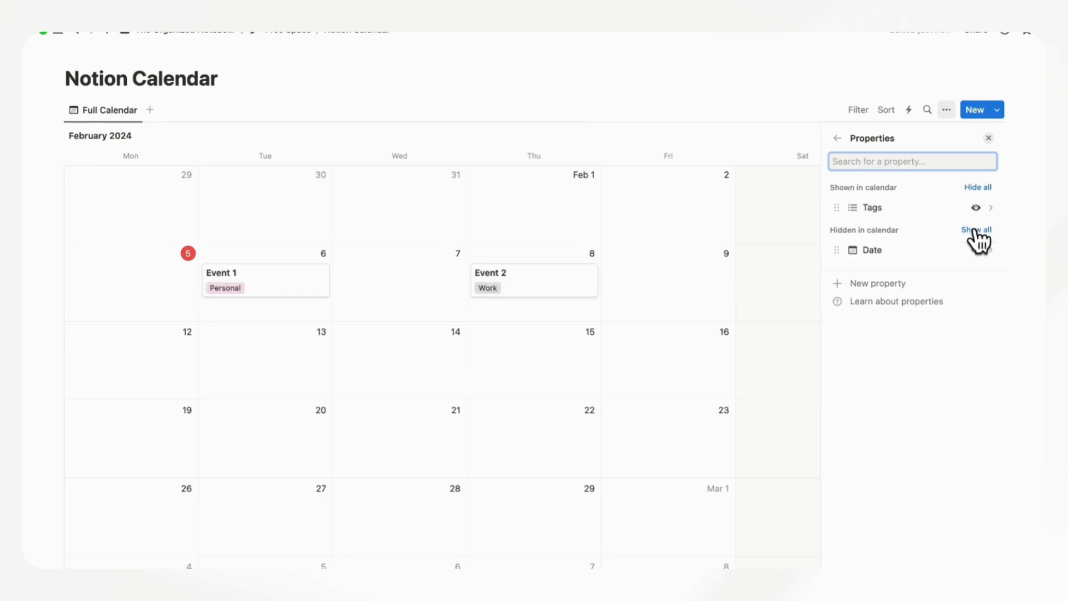
click(989, 138)
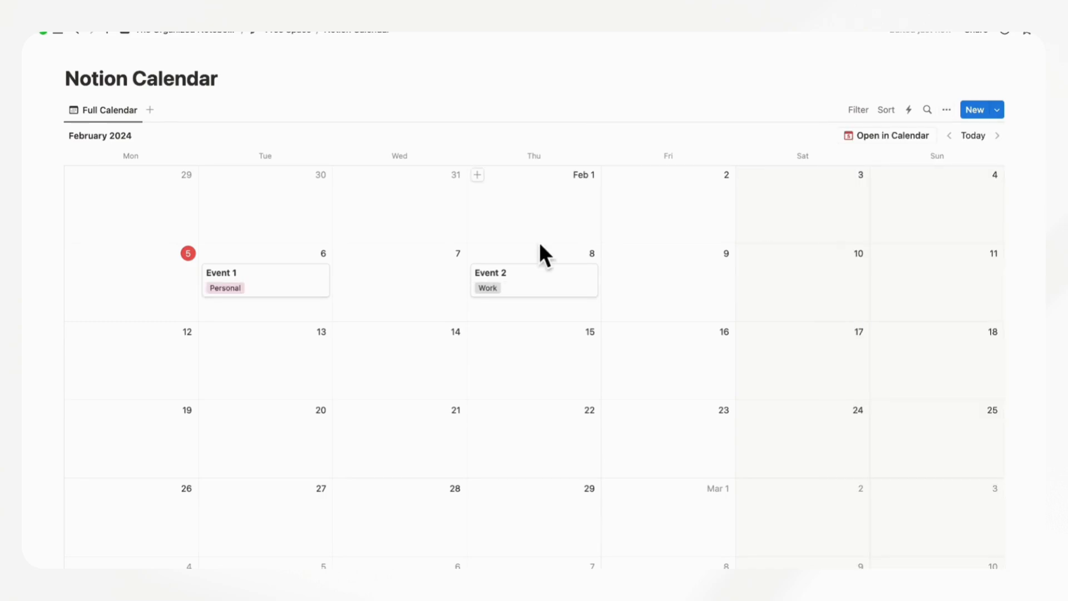
Duplicate the Full Calendar view and name the copy "Personal Calendar"
click(118, 111)
click(159, 204)
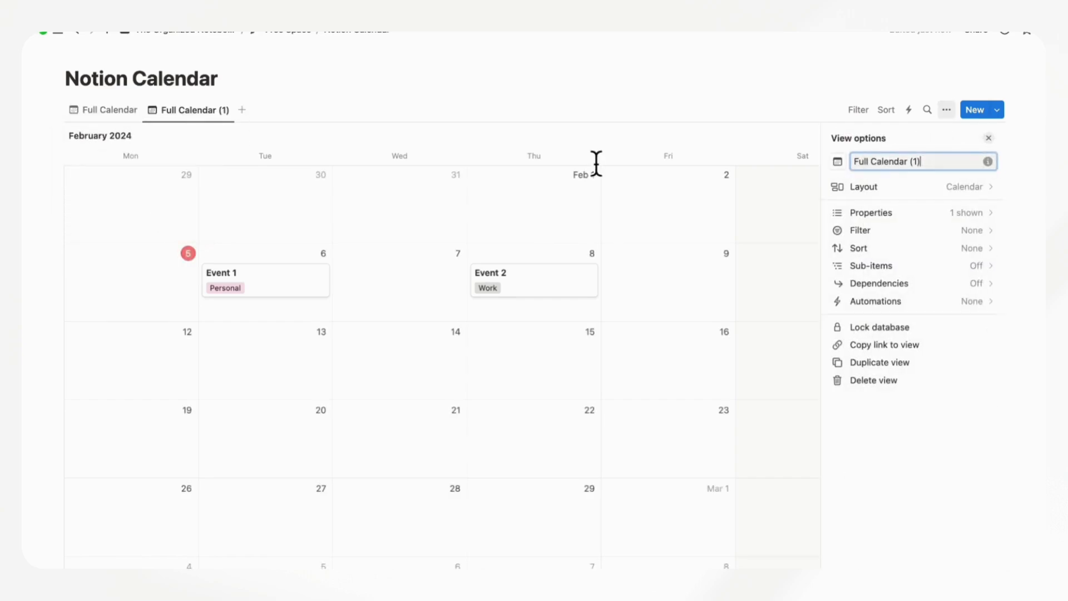
text(Perso)
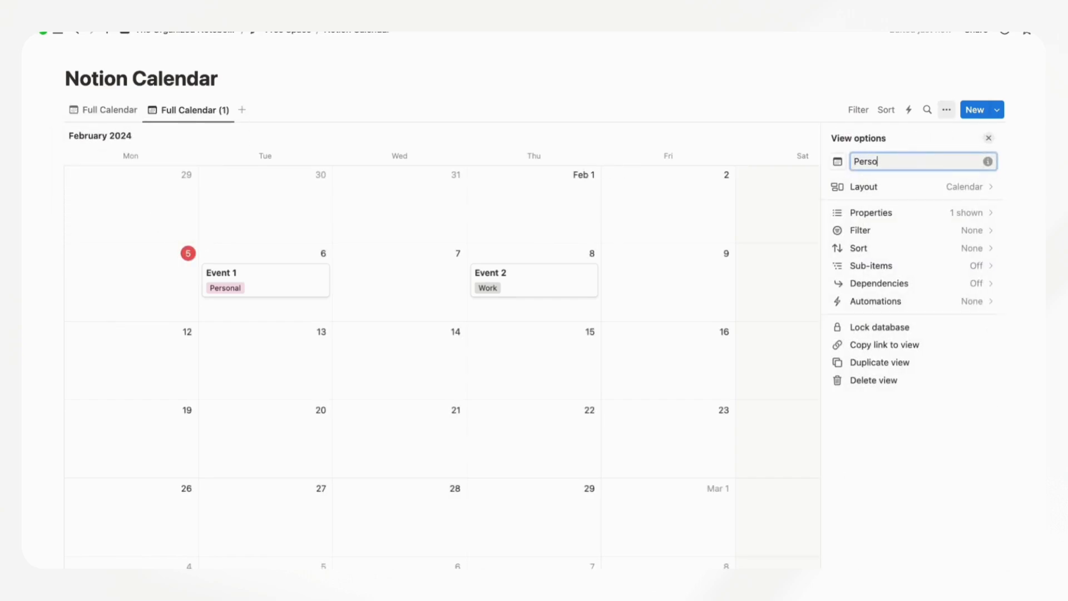
text(nal Calendar)
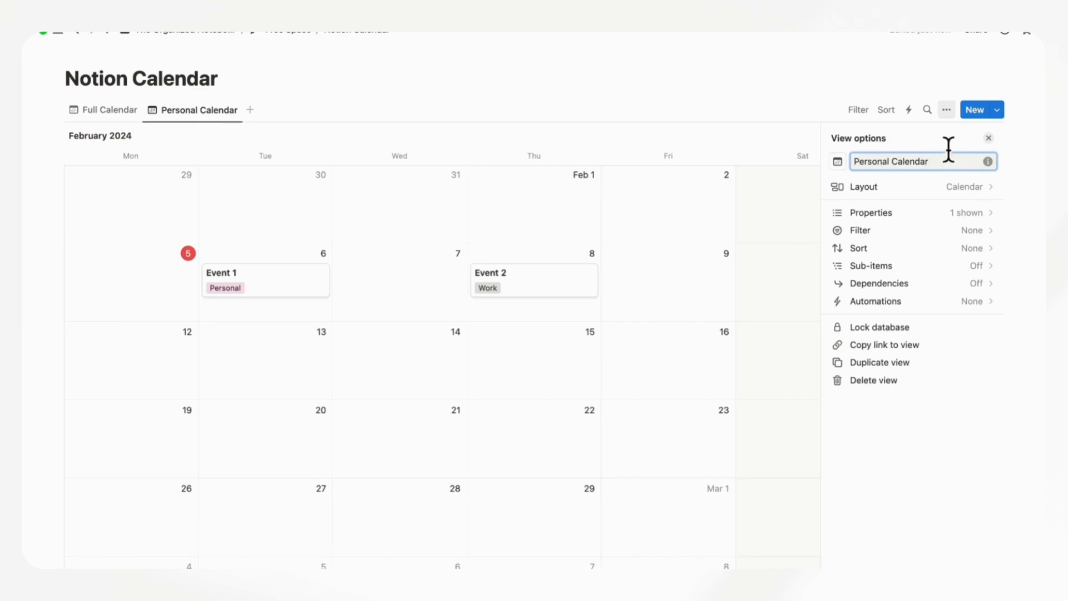
click(989, 138)
Duplicate the Personal Calendar view and name the copy "Work Calendar"
click(211, 111)
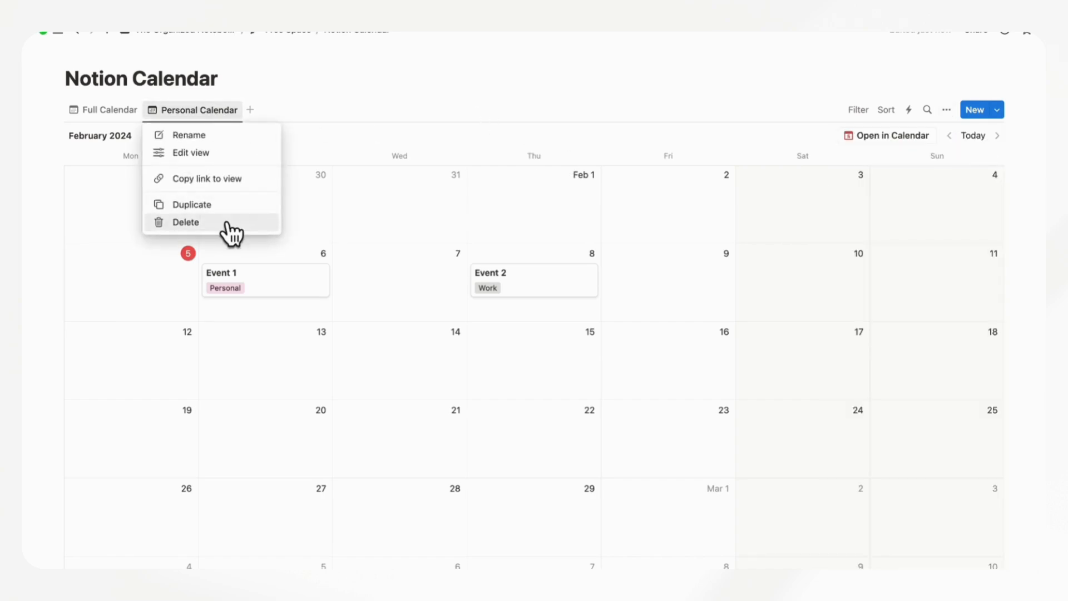
click(225, 204)
triple_click(918, 167)
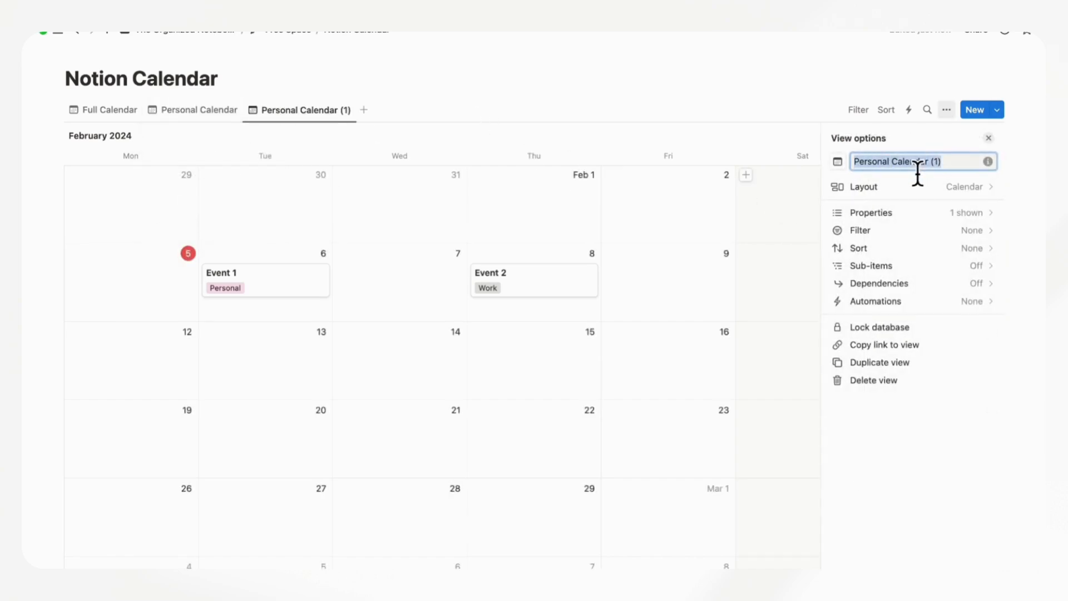
text(Work Calendar)
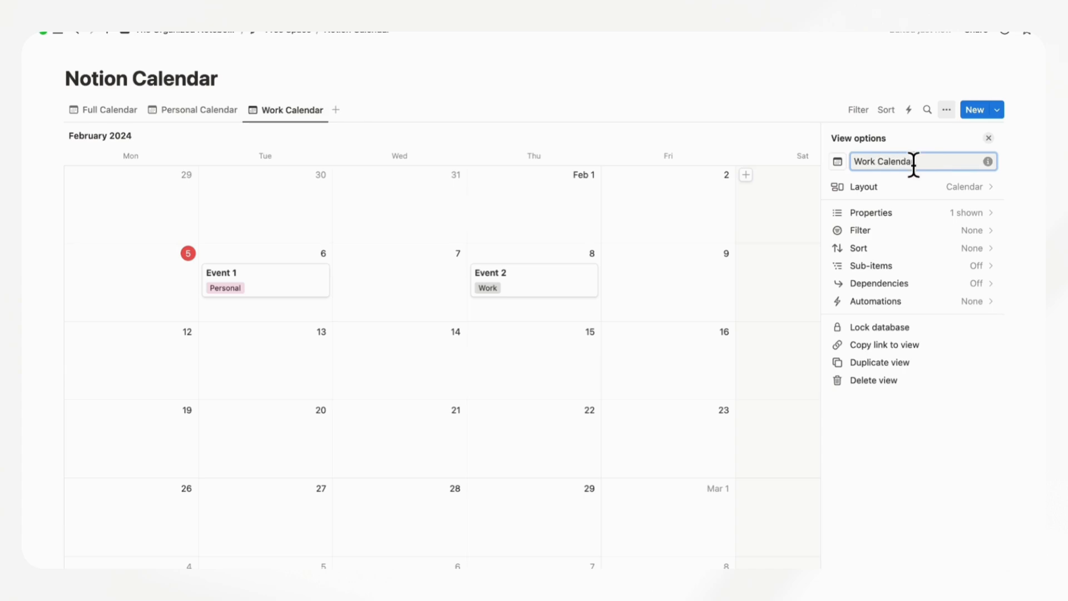
click(989, 138)
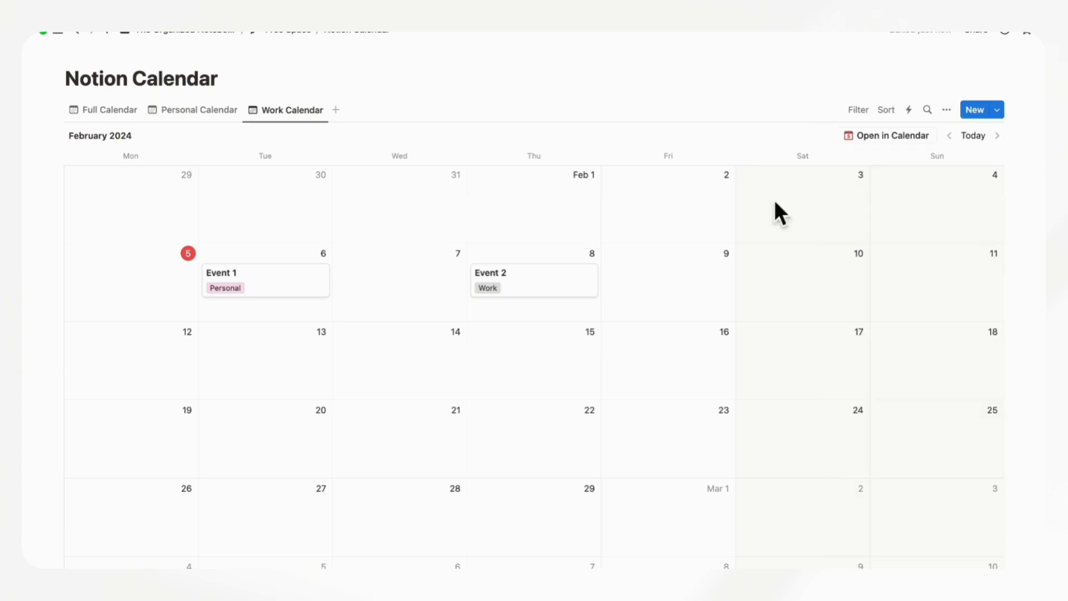
Filter the Personal Calendar view to events whose Tags contain Personal, and save the filter for everyone
click(213, 114)
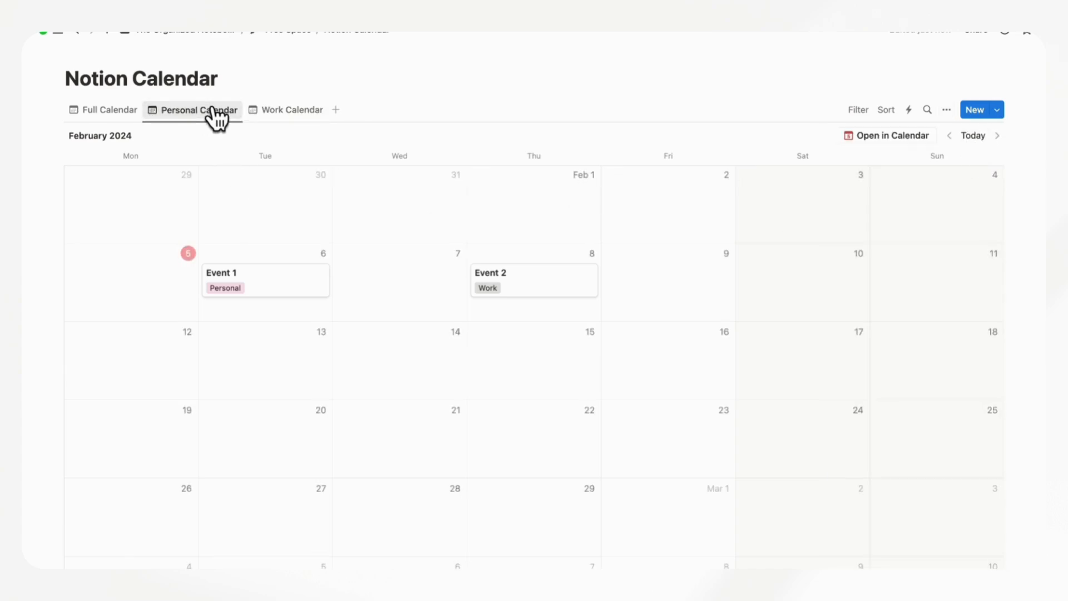
click(858, 111)
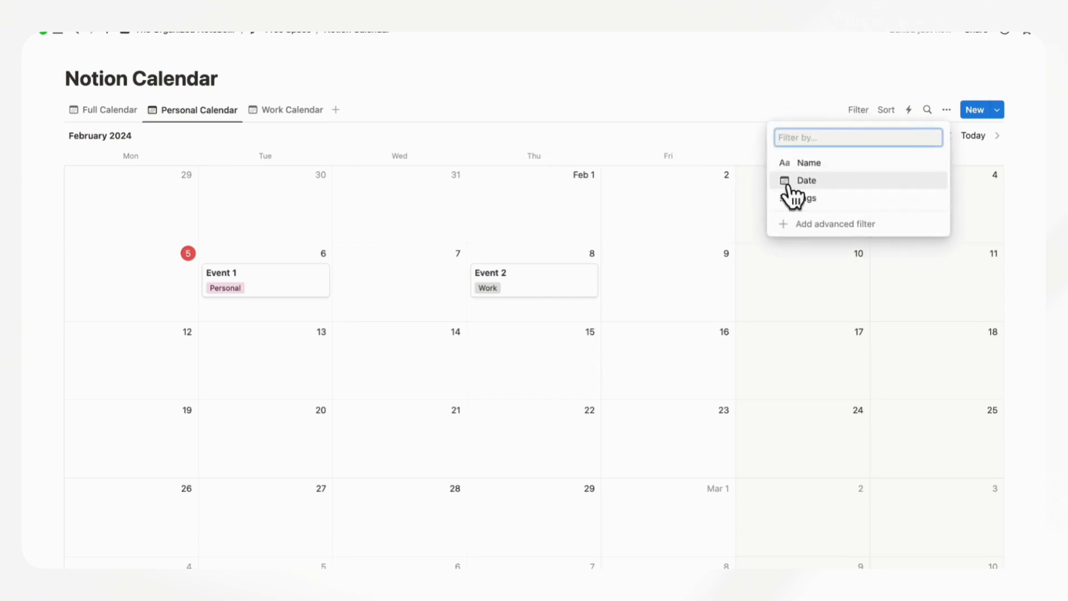
click(844, 213)
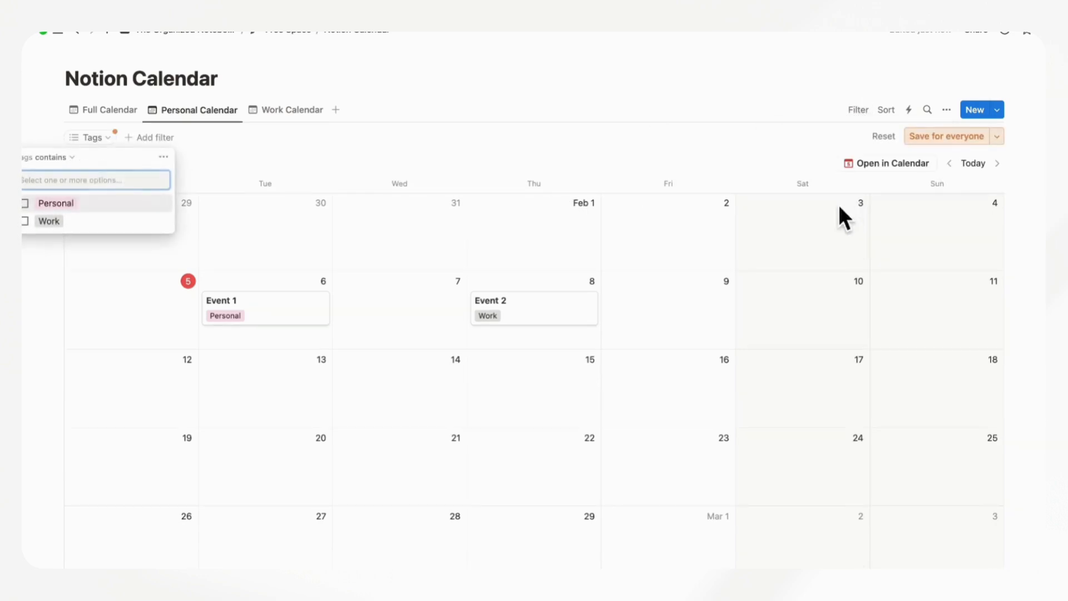
click(71, 204)
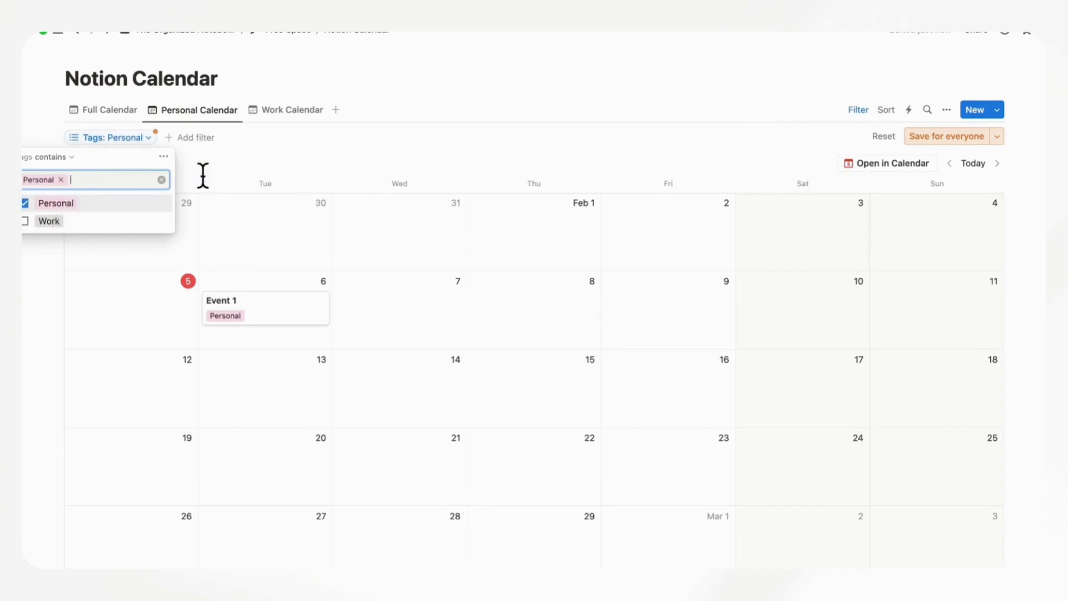
click(994, 139)
click(949, 138)
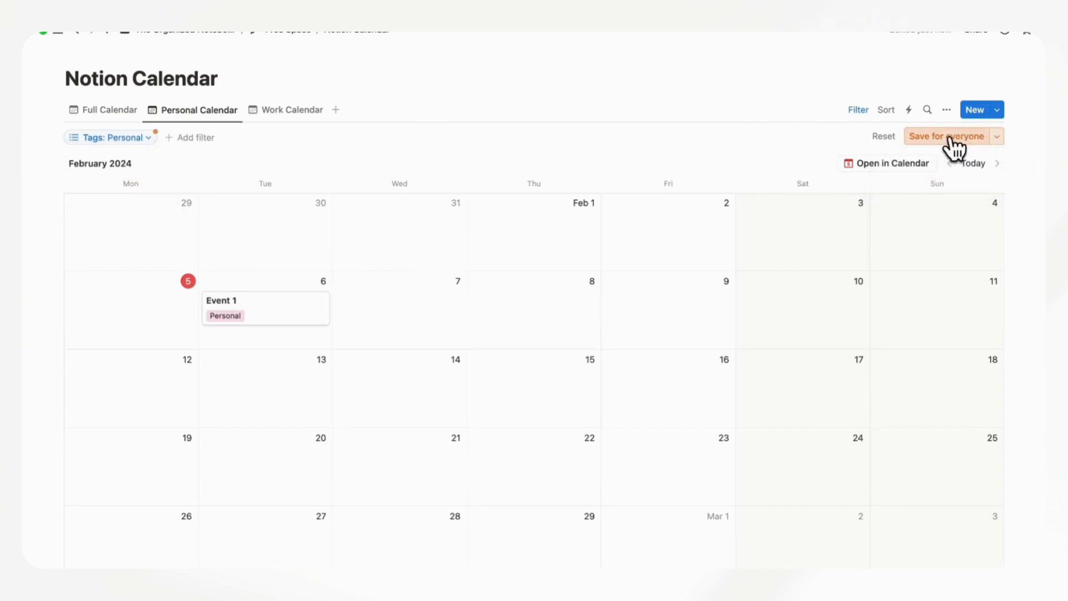
Filter the Work Calendar view to events whose Tags contain Work, and save the filter for everyone
click(284, 110)
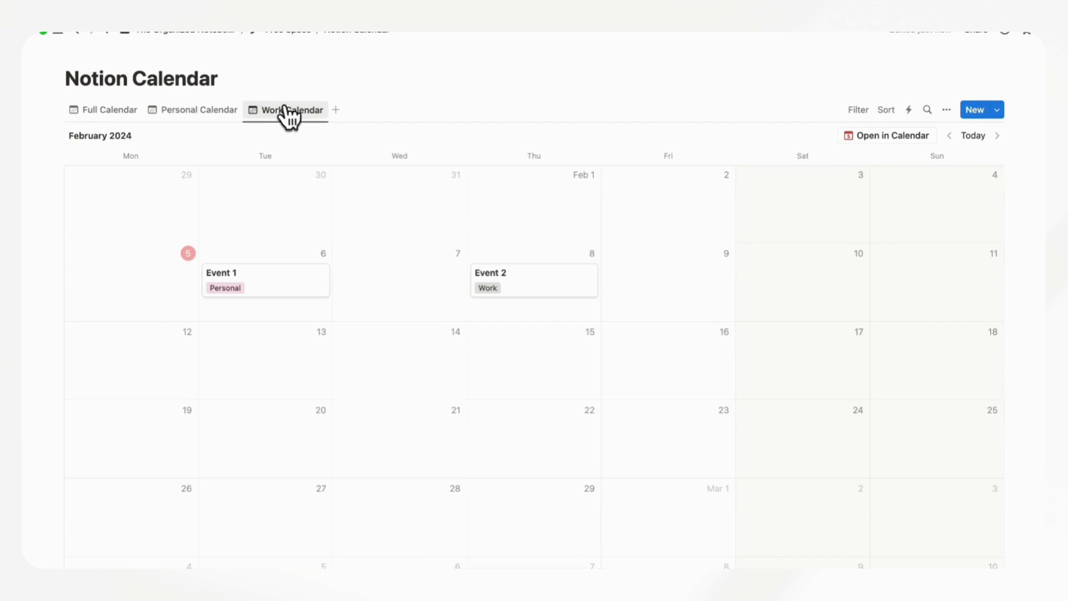
click(860, 111)
click(836, 199)
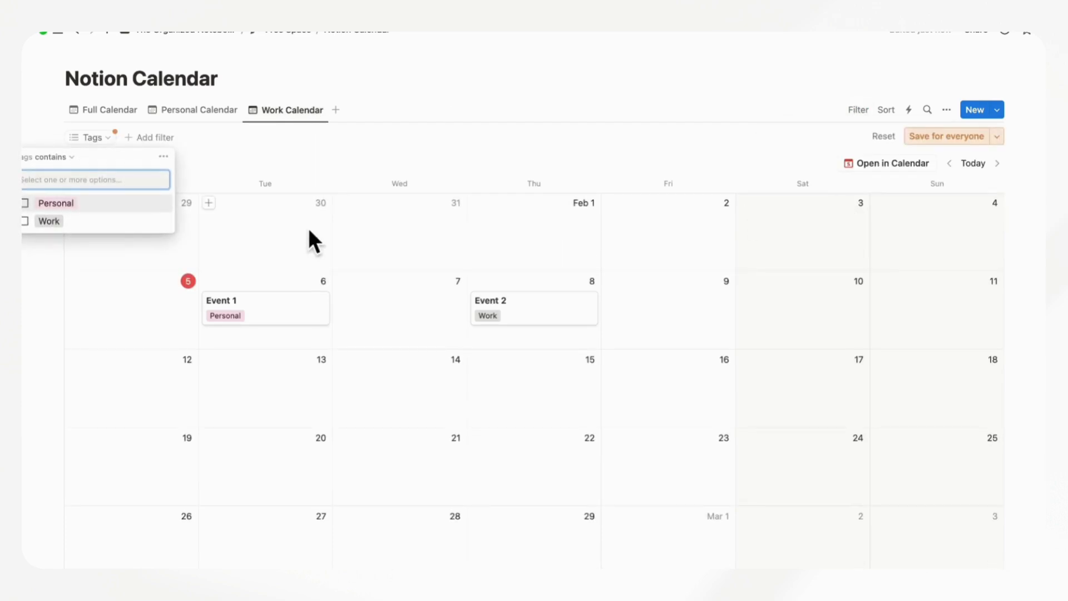
click(116, 223)
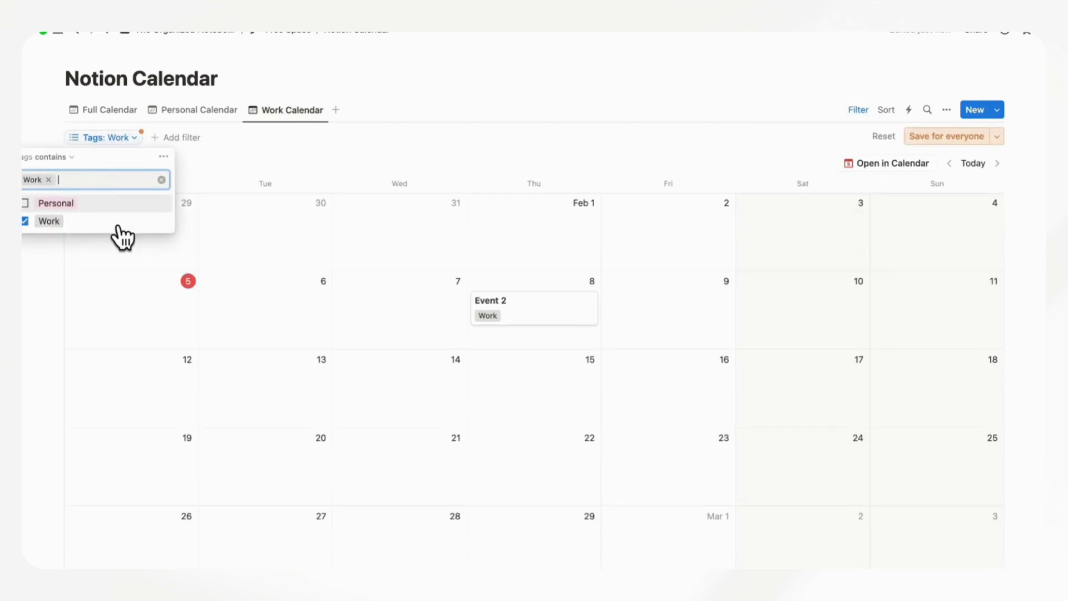
click(967, 138)
Compare the two filtered views and open the Personal Calendar view in Notion Calendar
click(193, 112)
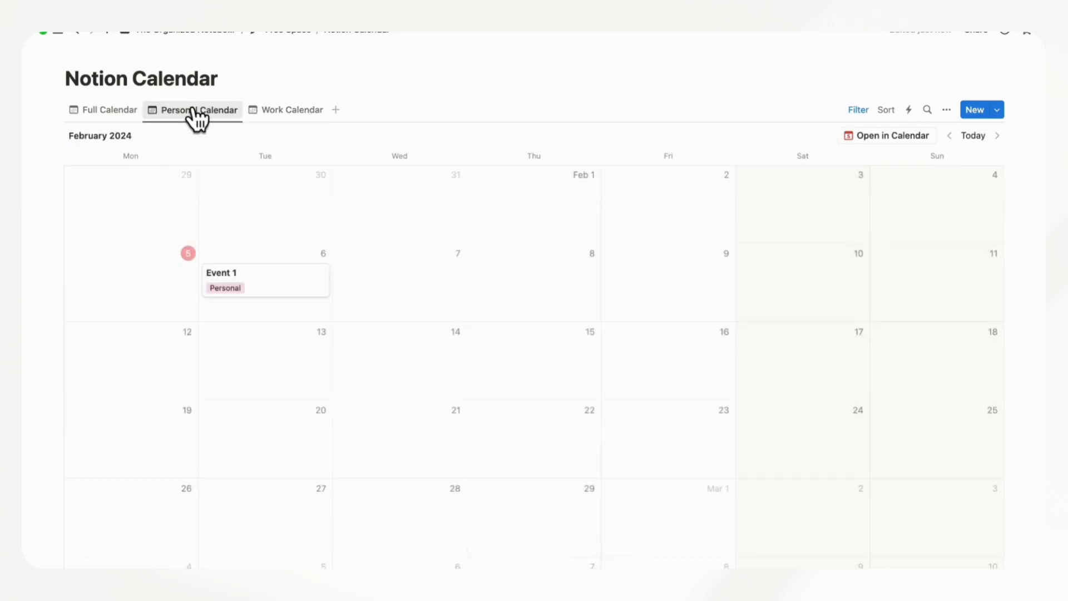
click(278, 113)
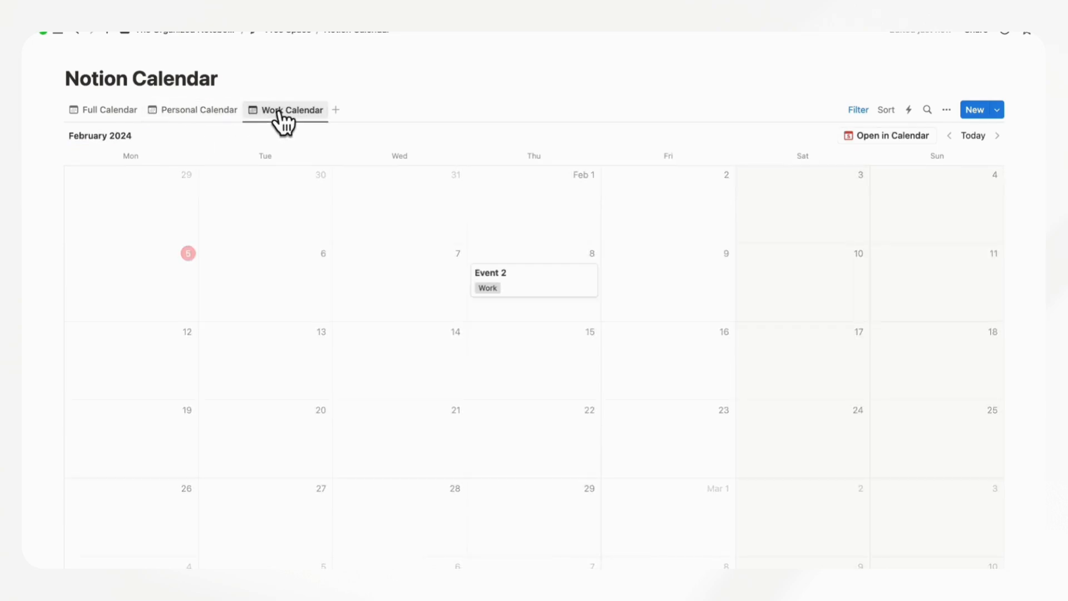
click(207, 111)
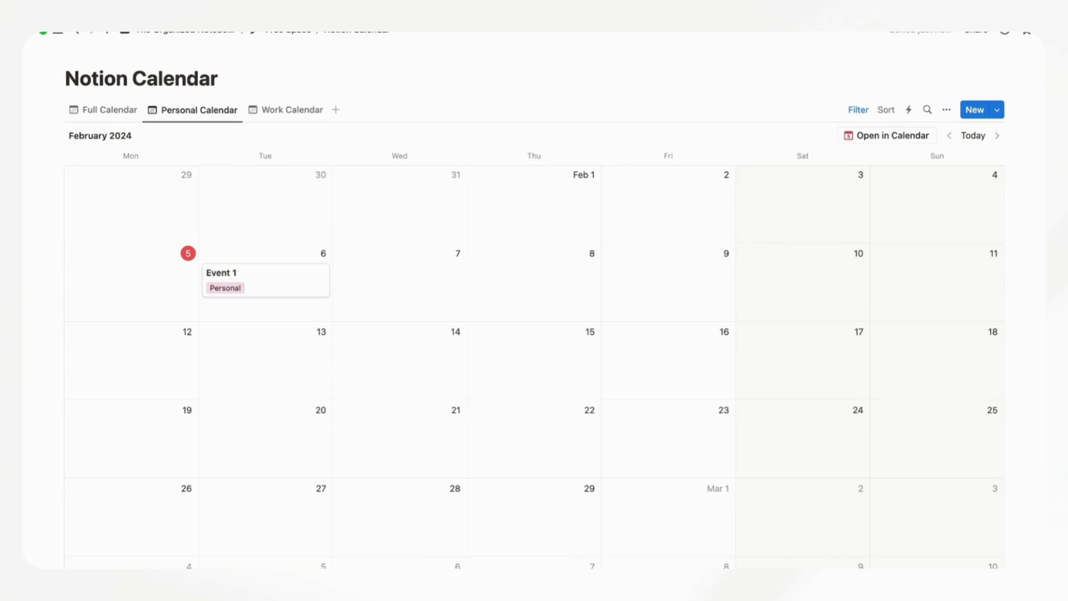
click(899, 139)
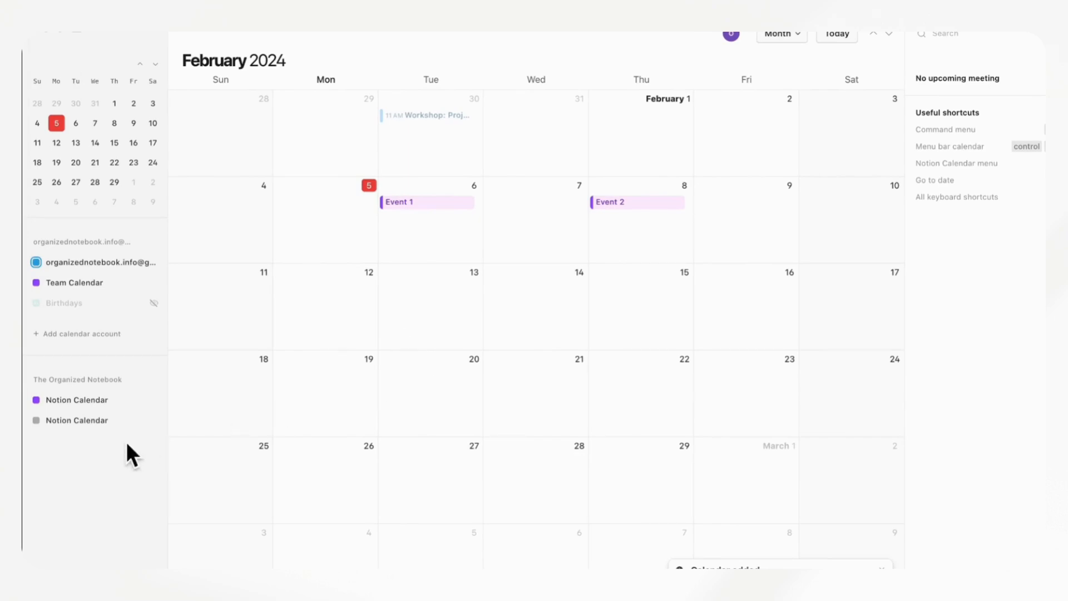
Hide the purple Notion Calendar under The Organized Notebook and view the details of both Notion Calendar entries
mouse_move(152, 405)
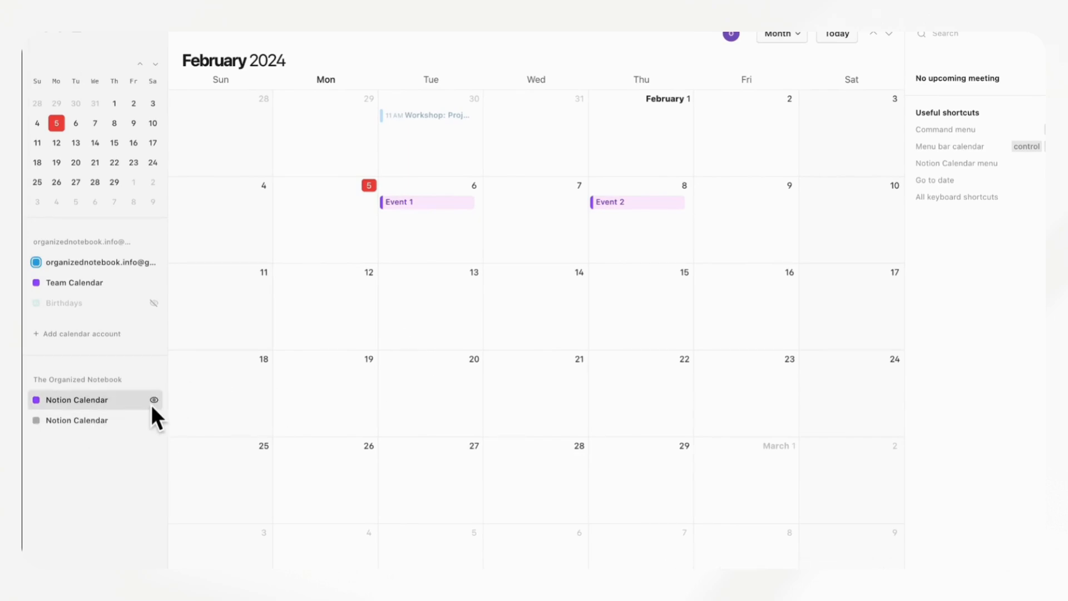
click(155, 400)
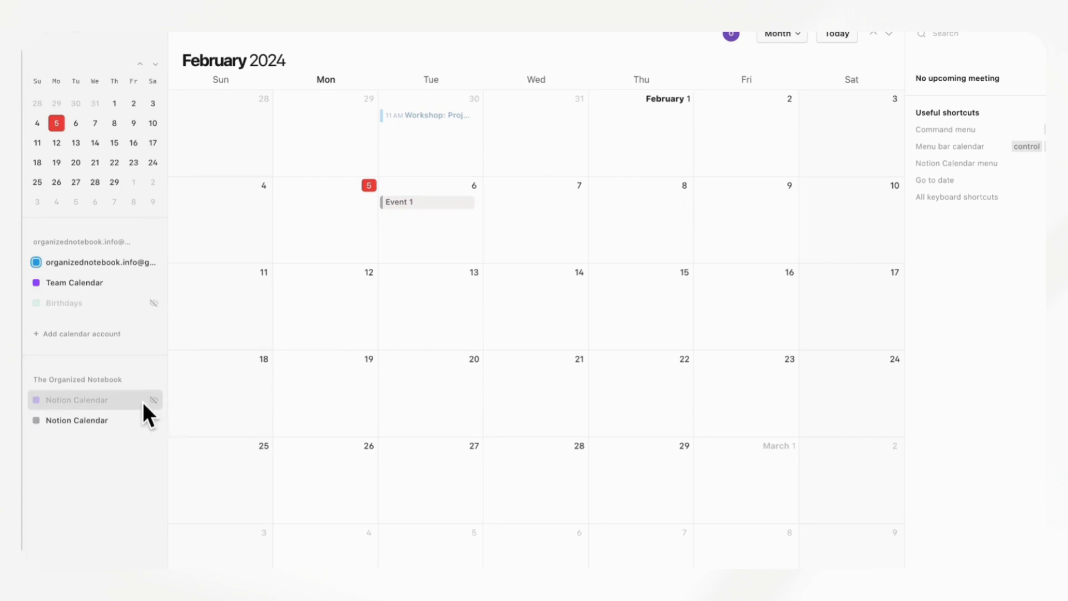
click(143, 405)
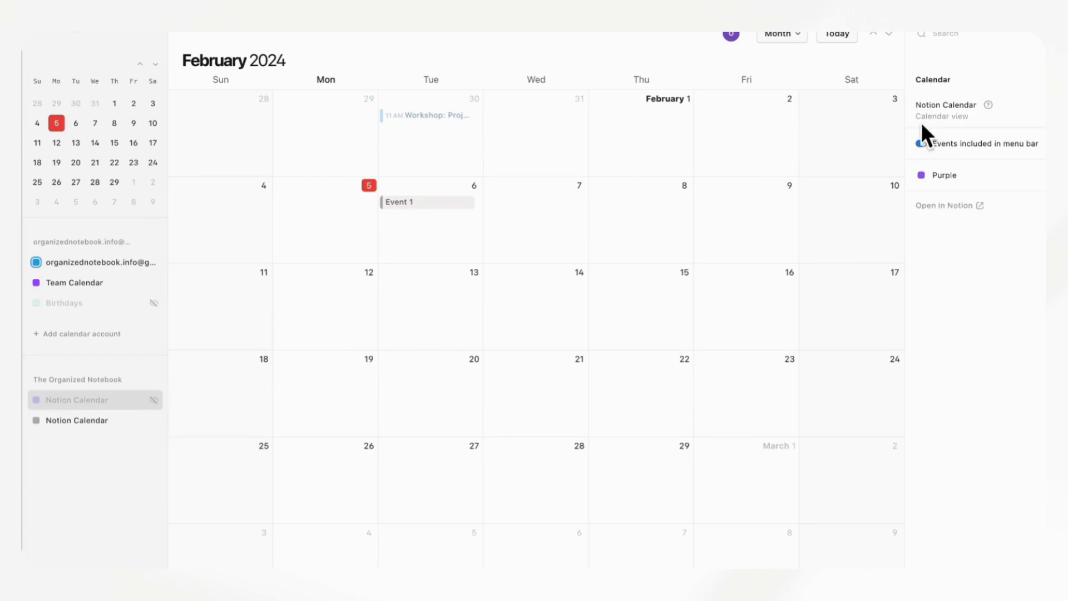
click(103, 420)
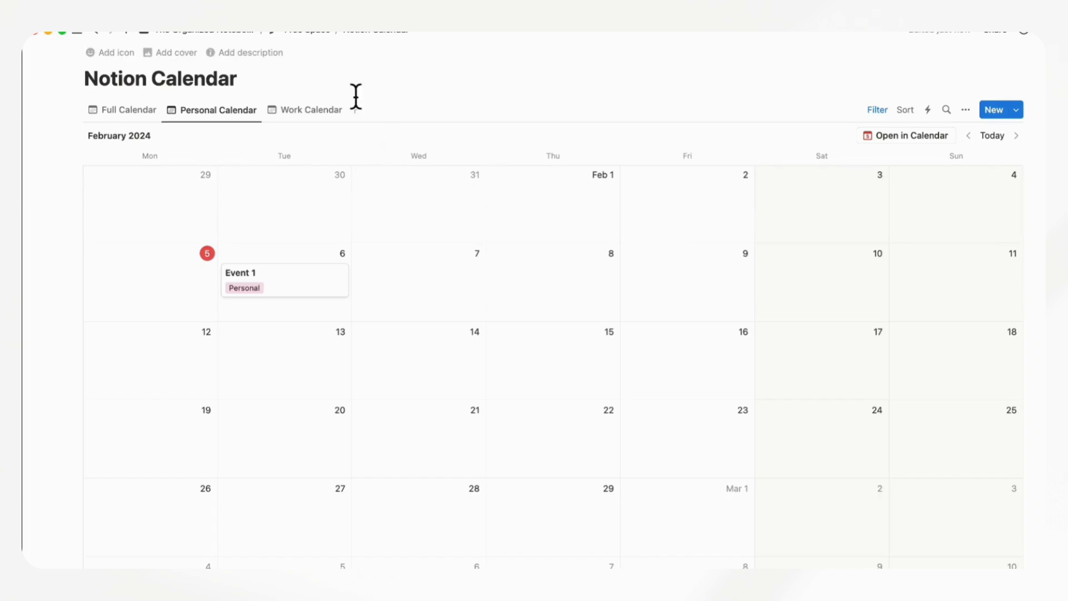
Open the Work Calendar view in Notion Calendar and view the details of Event 2 and Event 1
click(315, 110)
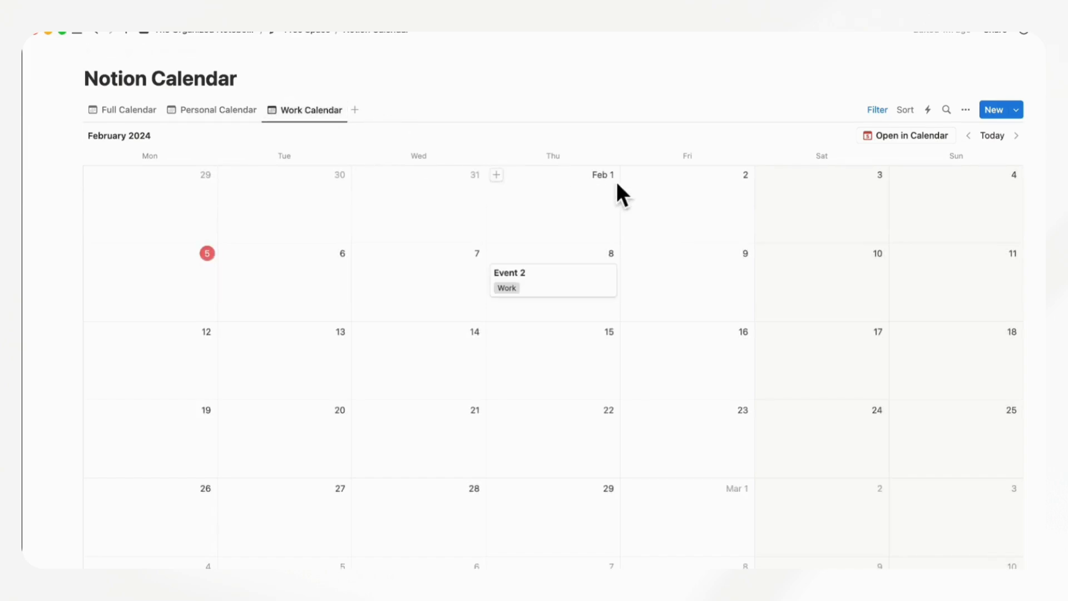
click(907, 137)
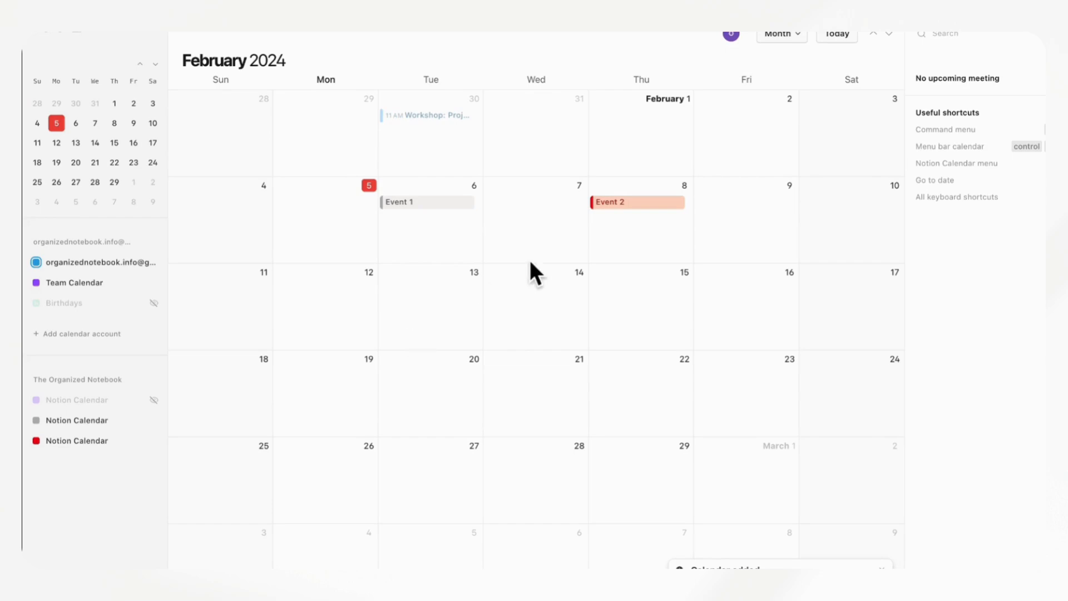
click(624, 204)
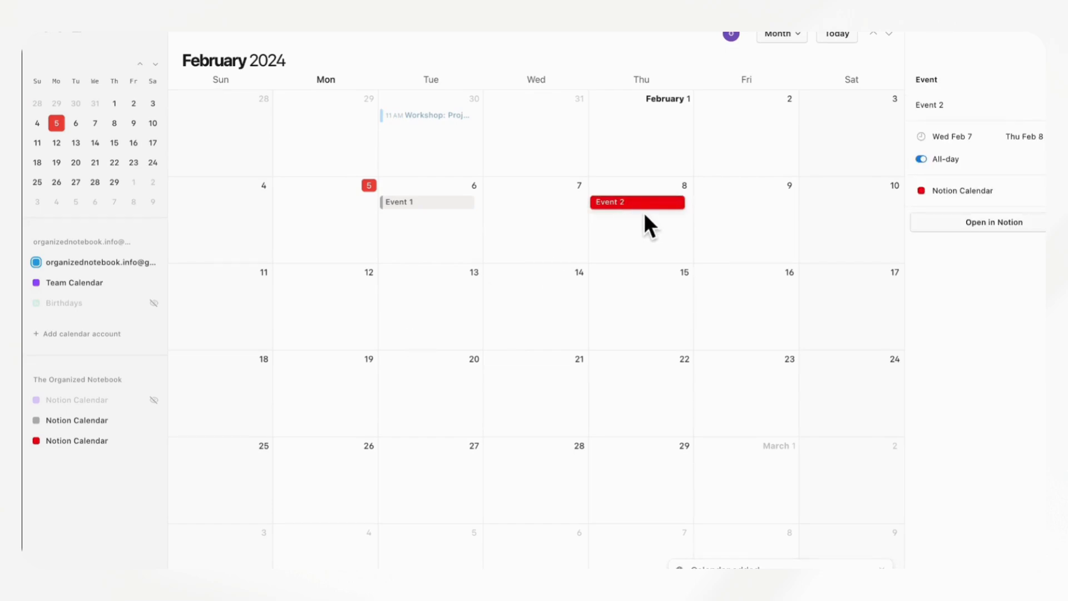
click(409, 204)
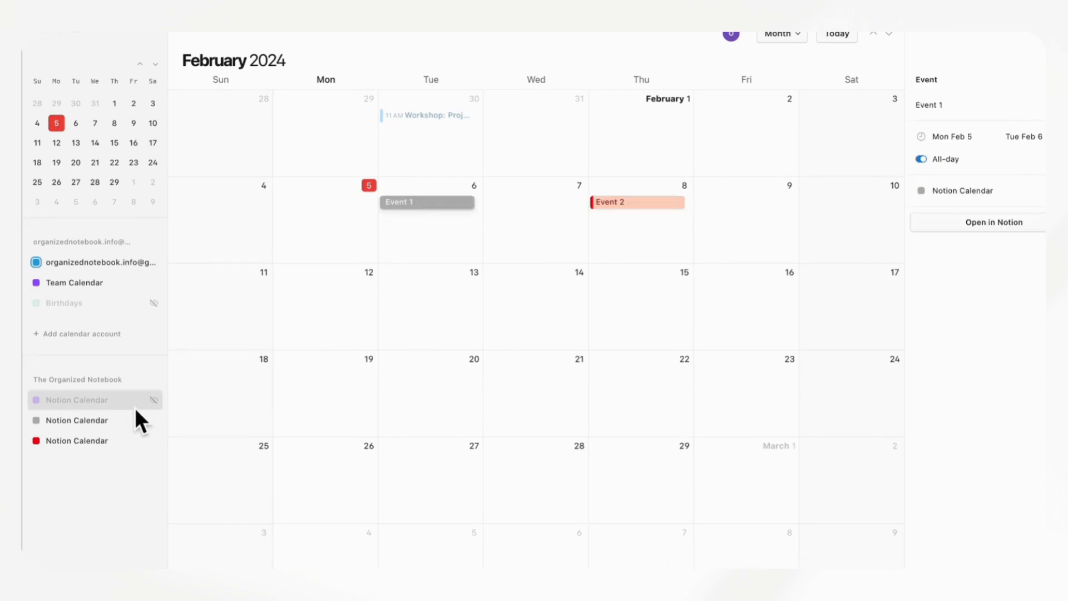
Hide the gray and red Notion Calendars under The Organized Notebook and show the purple one
click(157, 420)
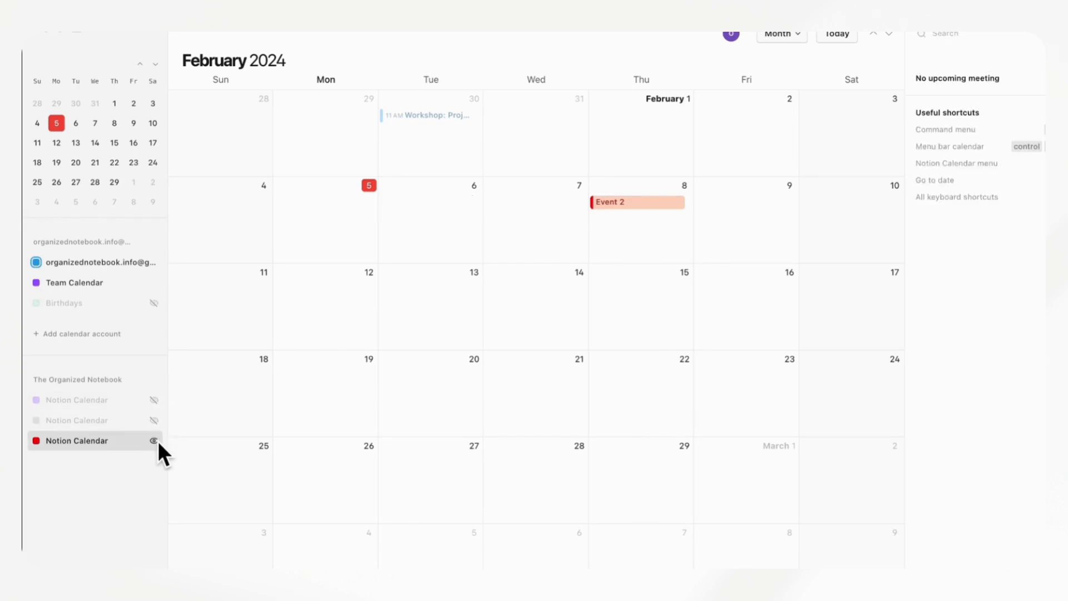
click(157, 441)
click(157, 403)
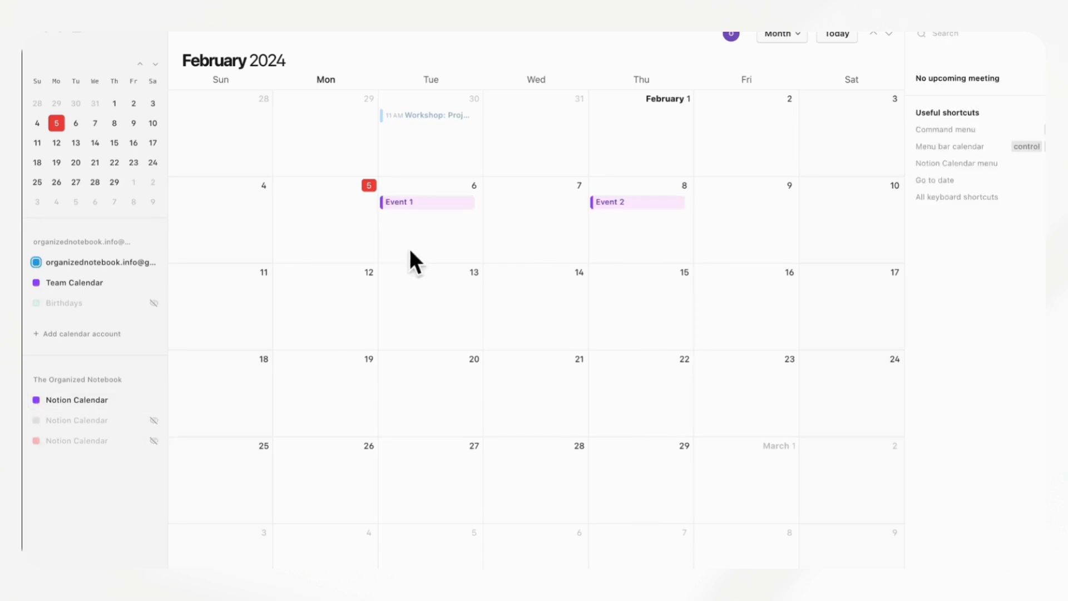
Show the gray and red Notion Calendars again and hide the purple one
click(161, 423)
click(157, 443)
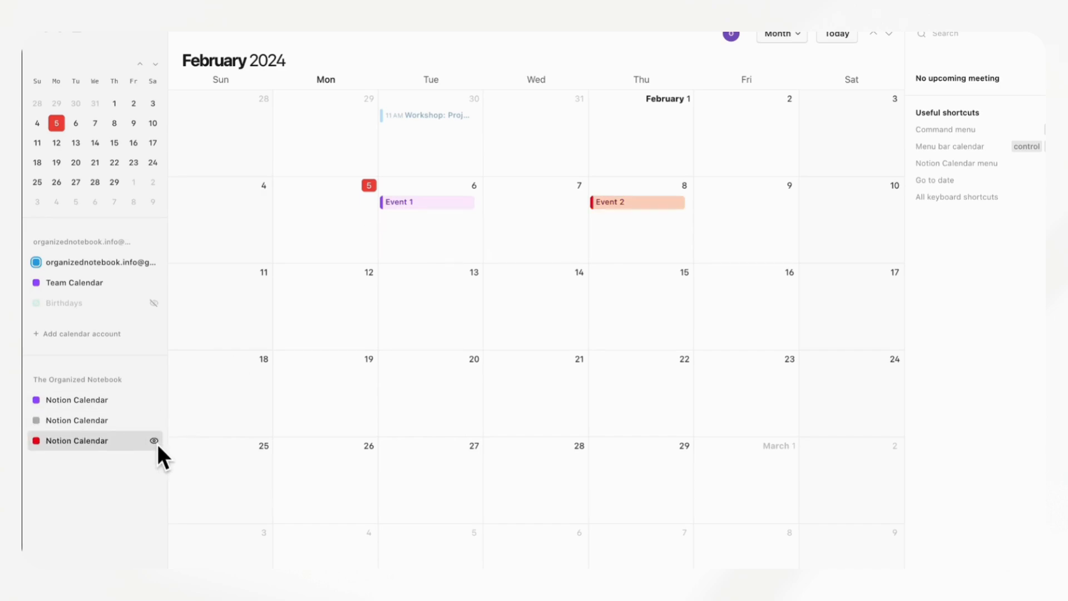
click(157, 402)
View the details of Event 1 and Event 2 and of the gray and red Notion Calendar entries
click(420, 205)
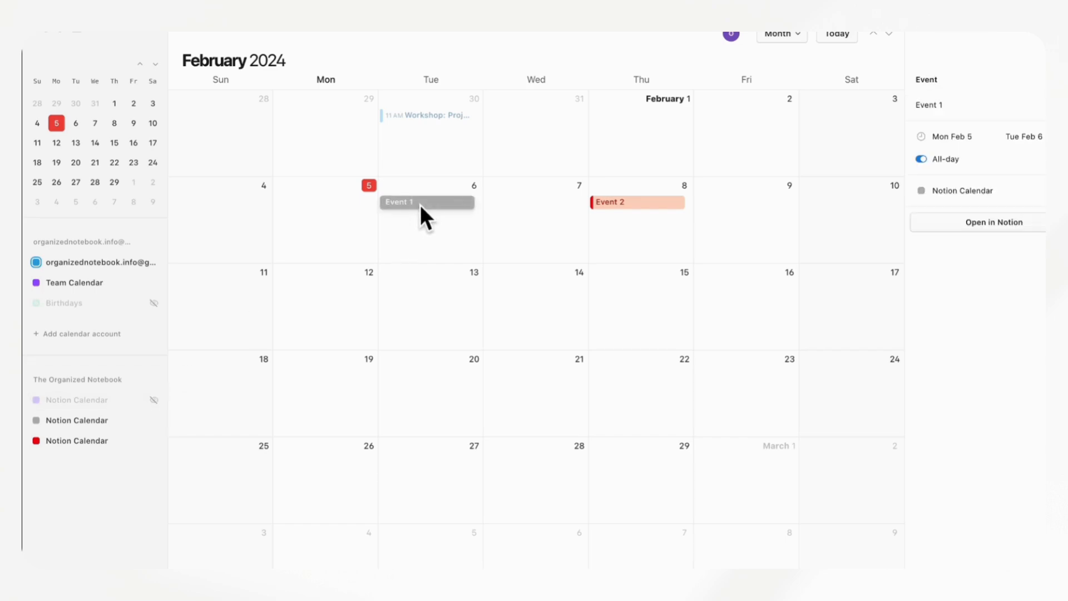
click(629, 202)
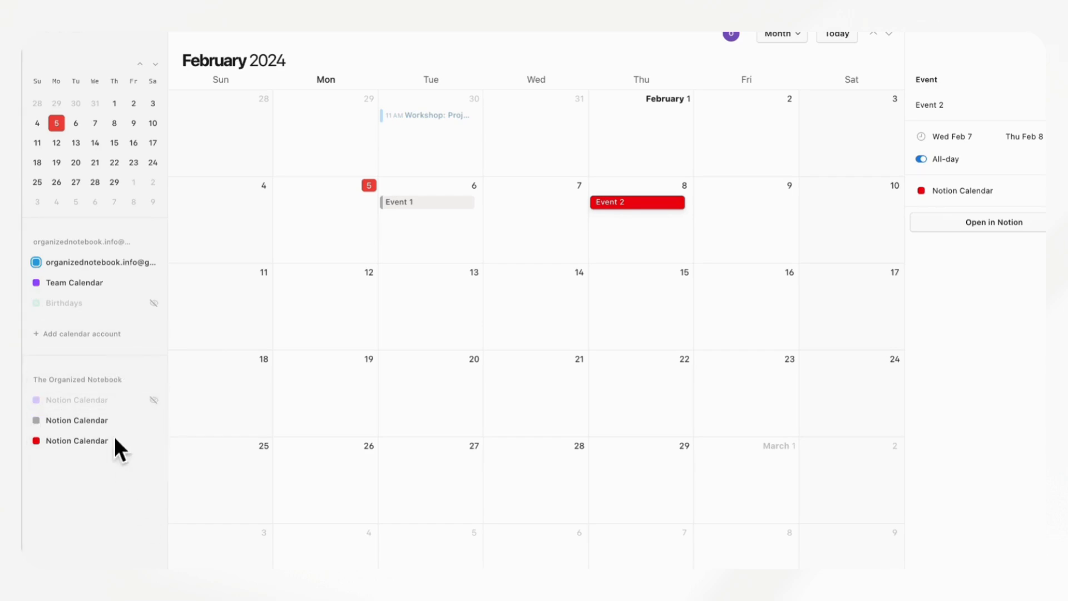
click(102, 423)
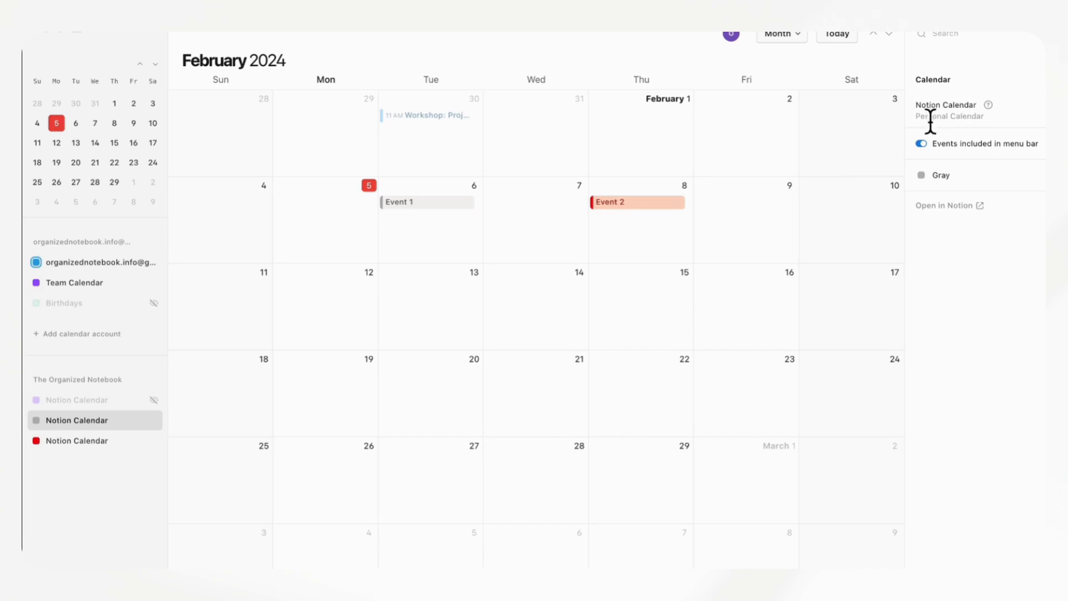
click(113, 440)
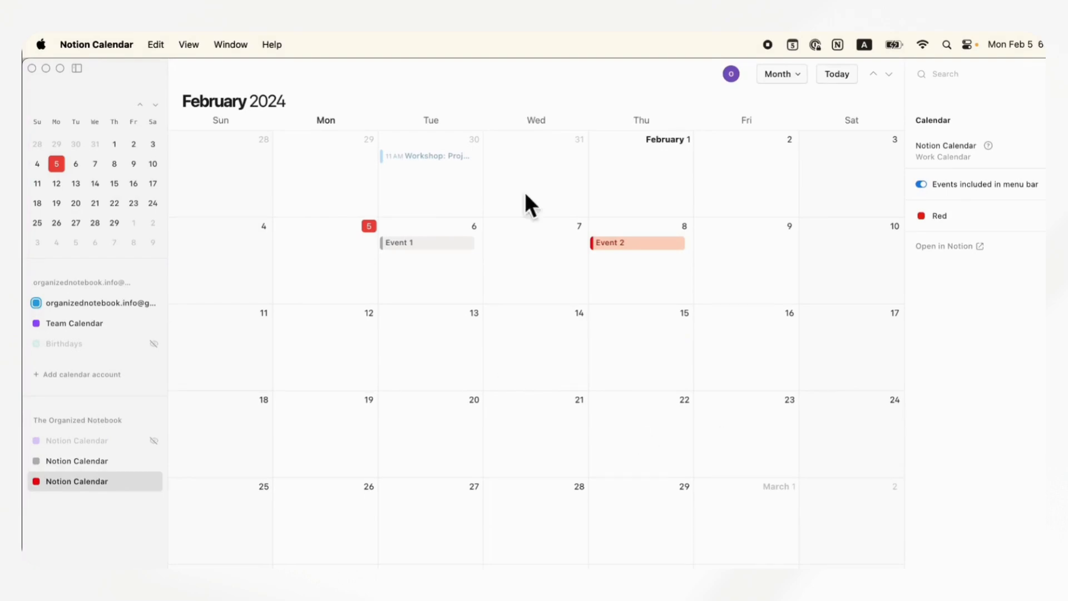
Review the default calendar and connected Google account in the Calendars integration settings, and close the settings
mouse_move(153, 284)
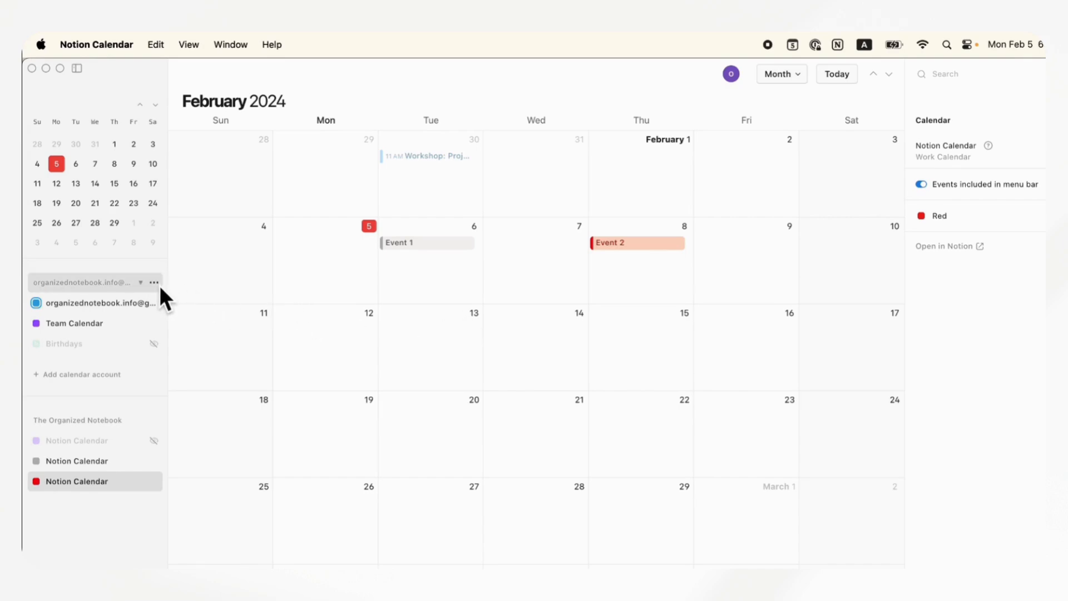
click(81, 41)
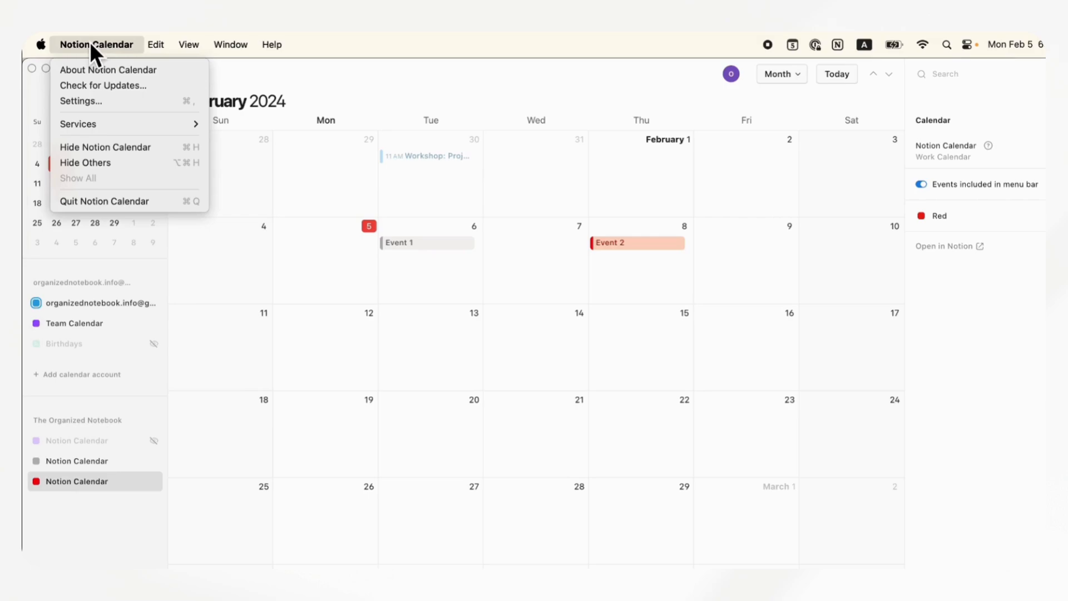
click(115, 101)
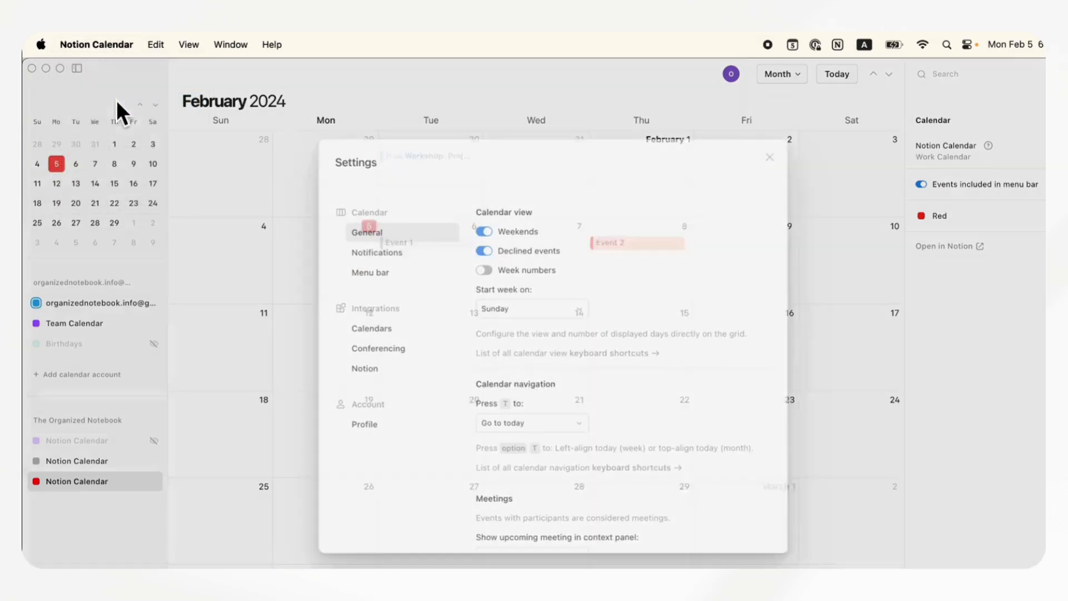
click(388, 337)
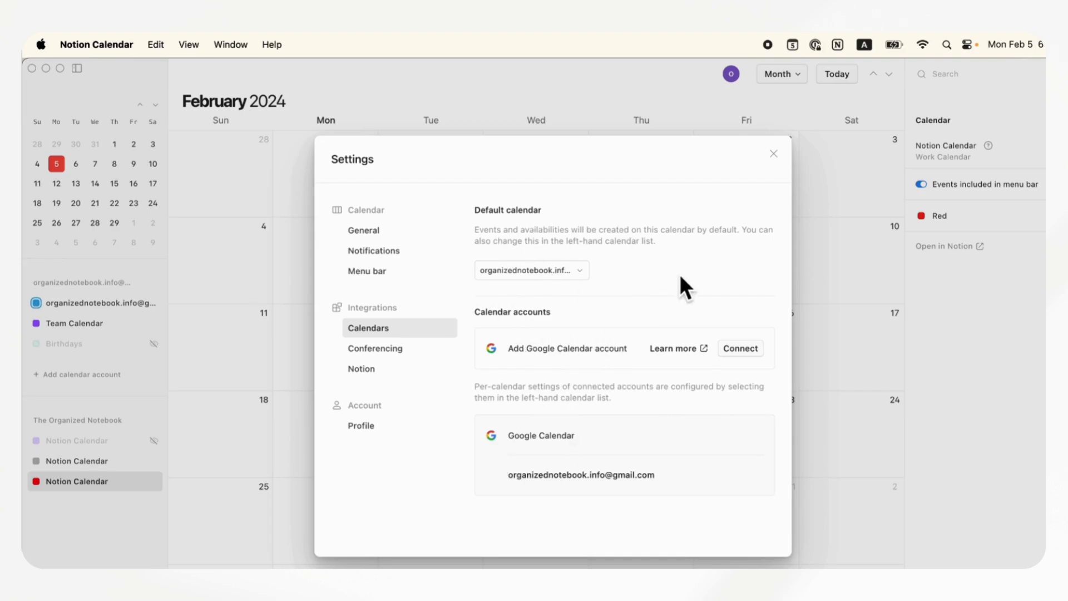
click(774, 154)
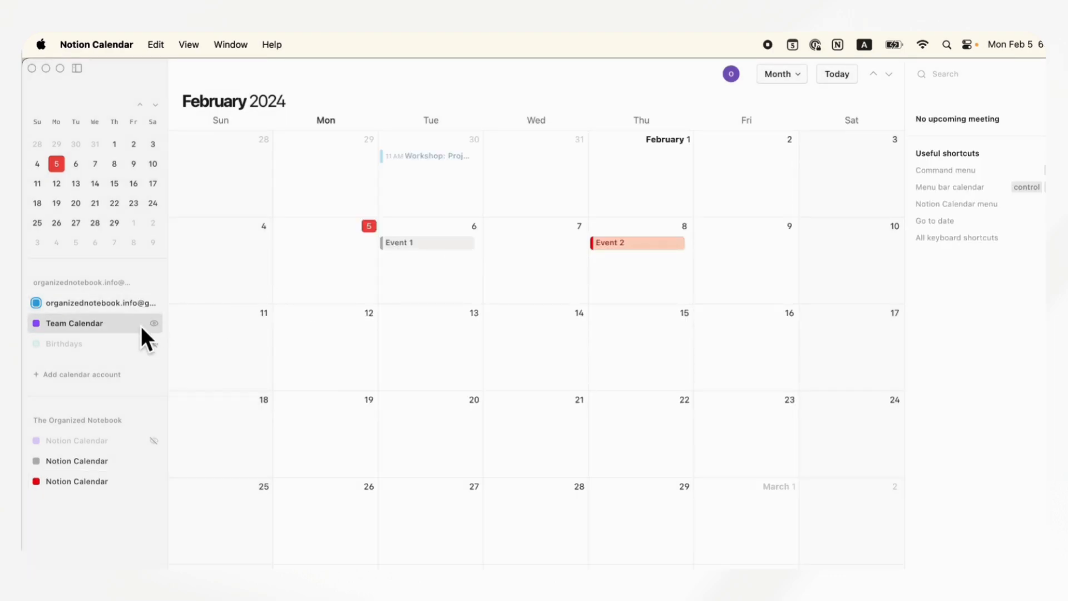
Try Team Calendar as the default calendar and toggle the visibility of the main account calendar and Team Calendar off and on
click(122, 308)
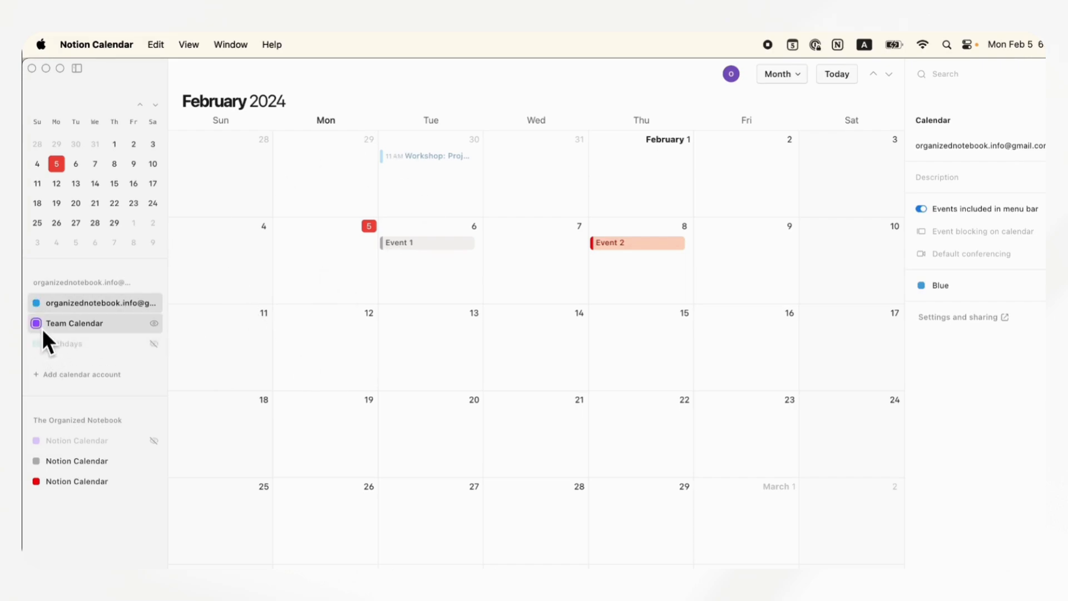
click(154, 303)
click(154, 304)
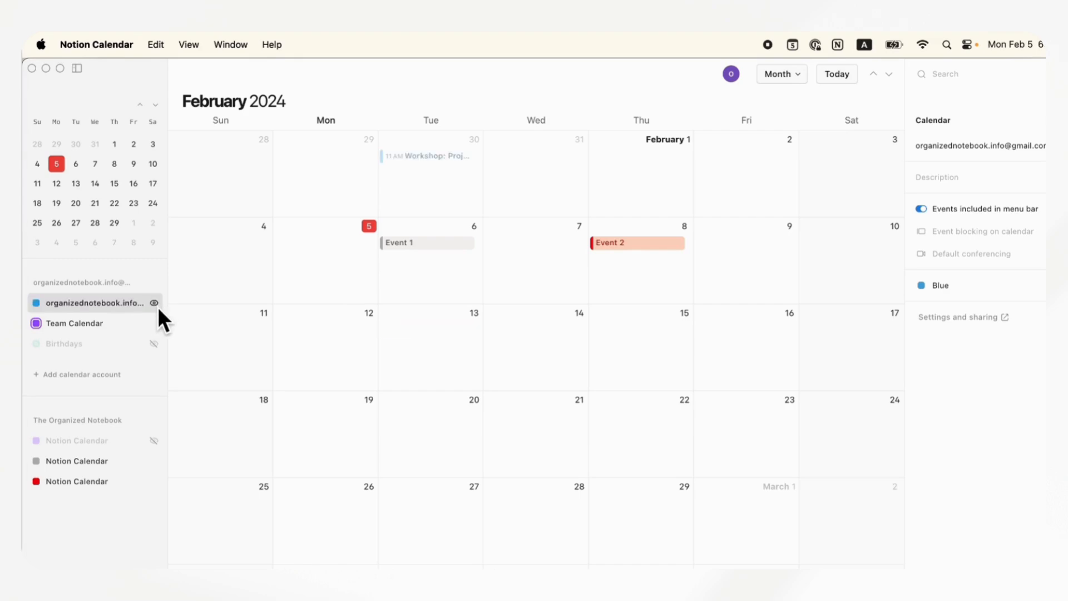
click(153, 324)
click(153, 323)
click(157, 307)
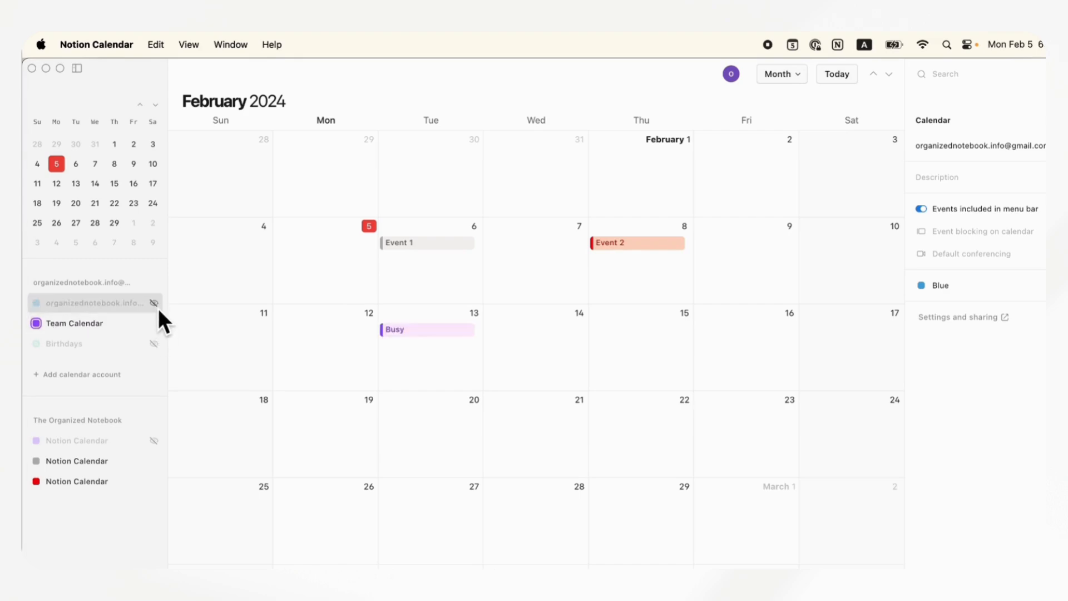
click(157, 307)
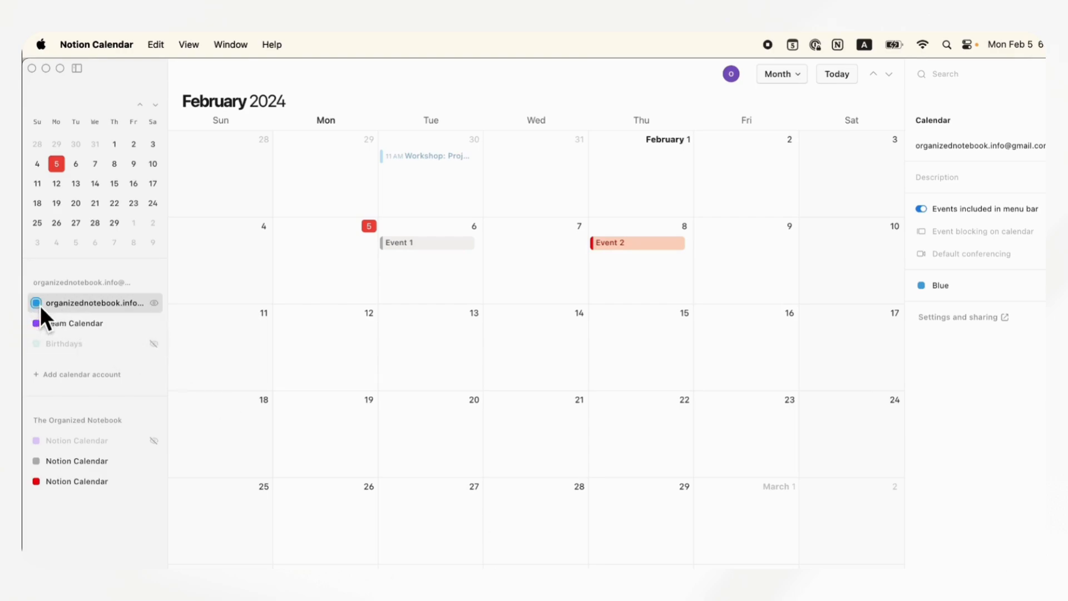
Start an all-day event on February 13, abandon it untitled, and open Event 2 in Notion
click(389, 325)
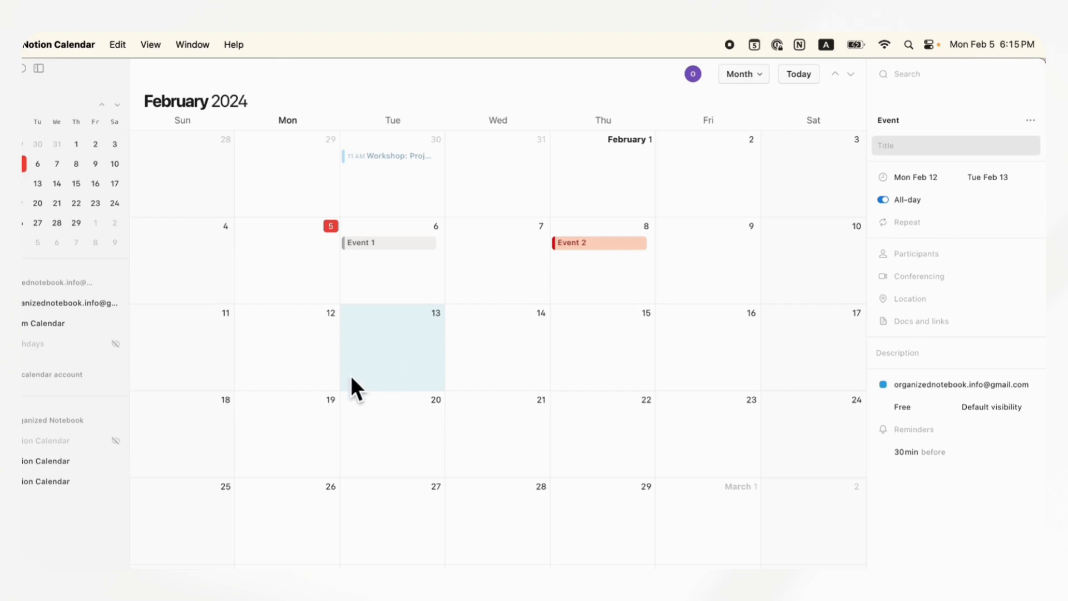
click(595, 245)
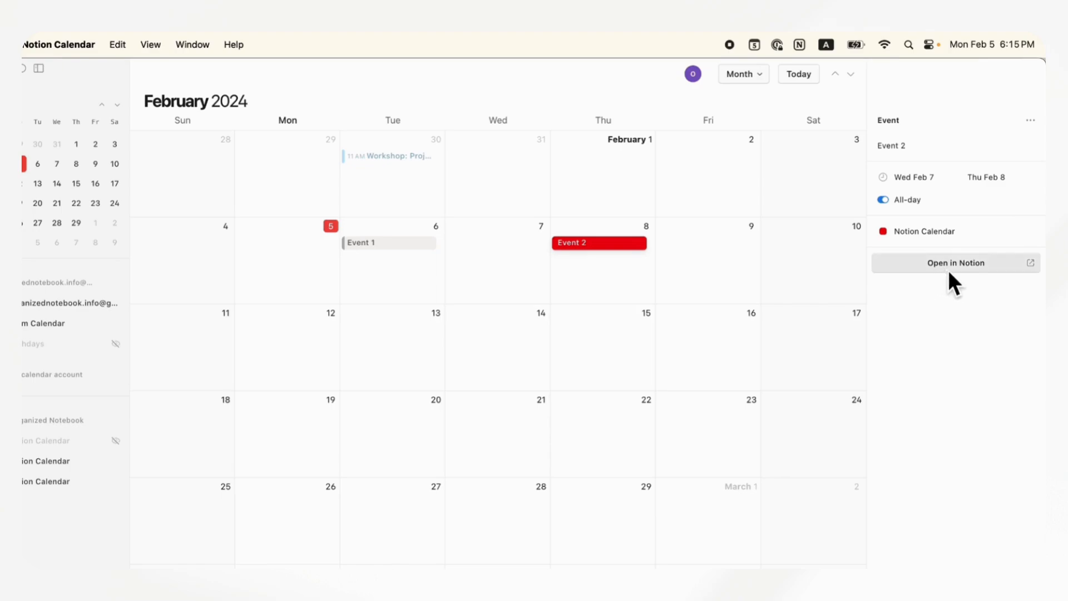
click(965, 284)
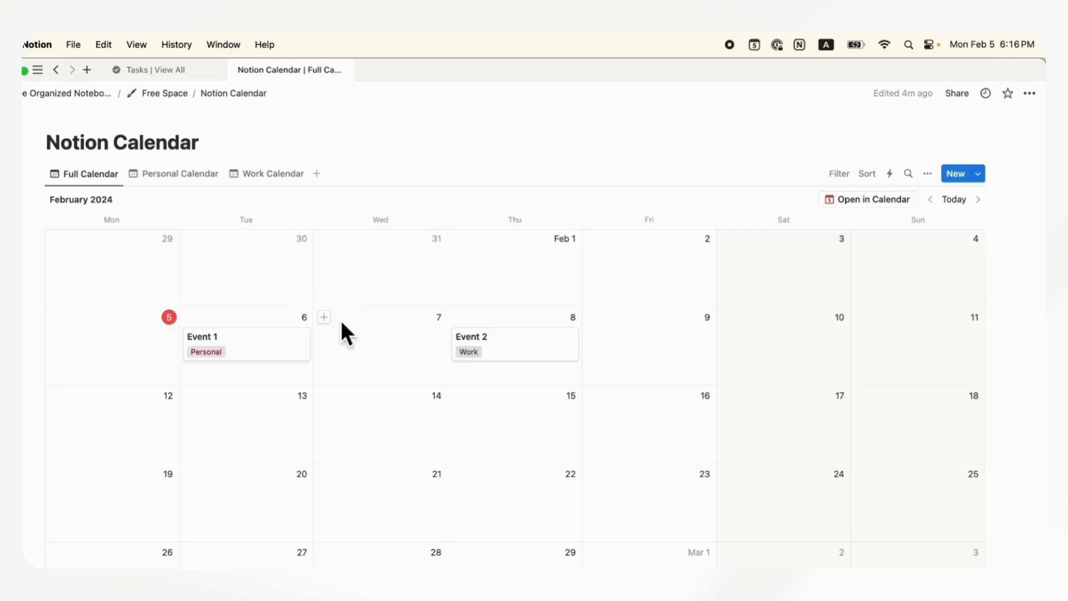
Add an event titled Live Event Planning Session on February 7, 2024 in the Full Calendar view, tagged Work
click(324, 319)
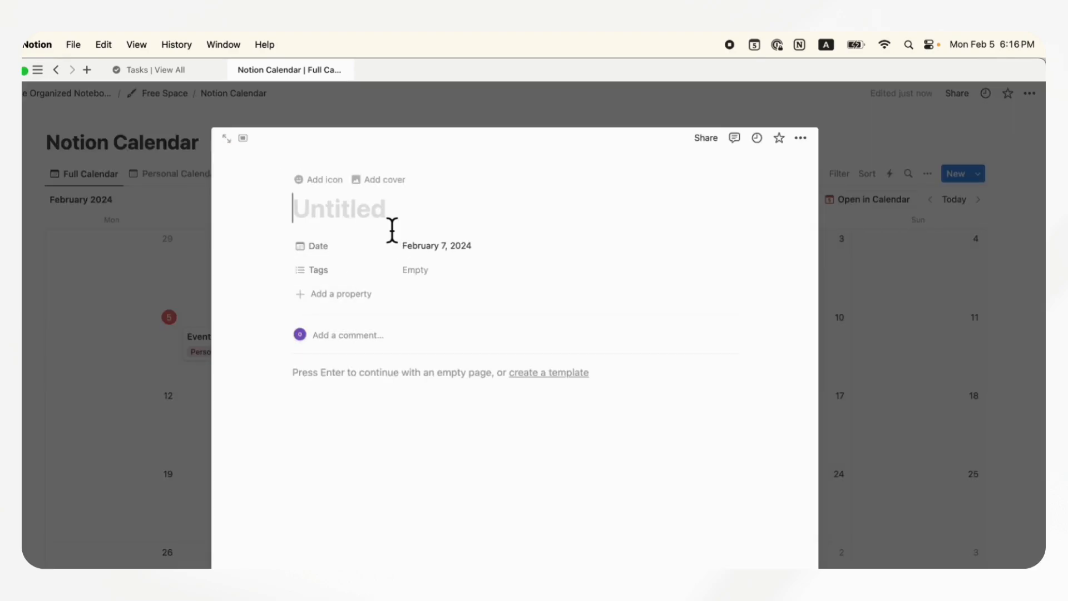
text(Live )
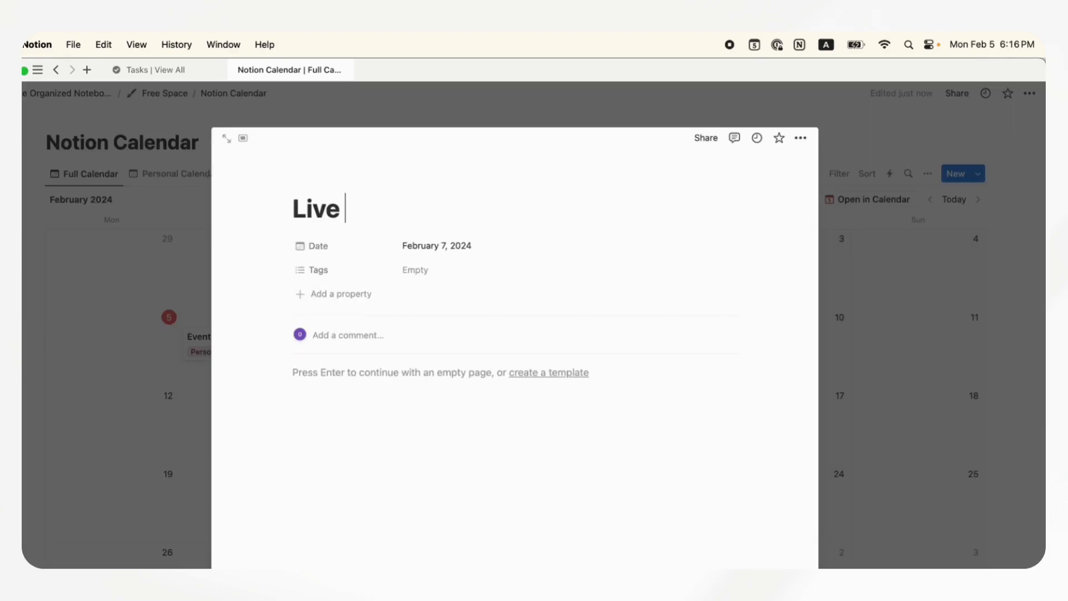
text(Event Planning)
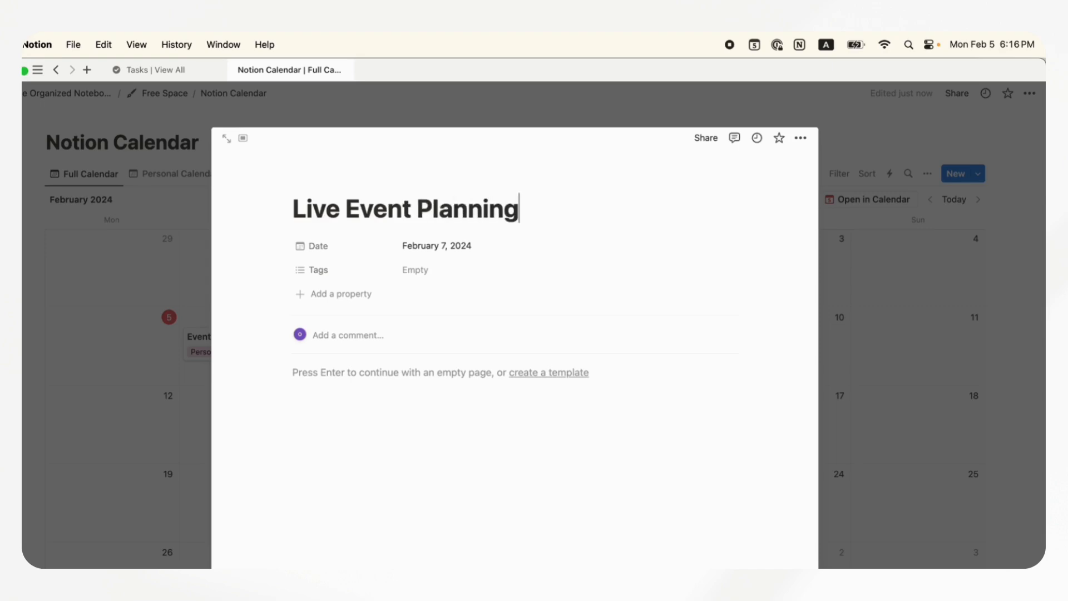
text( Session)
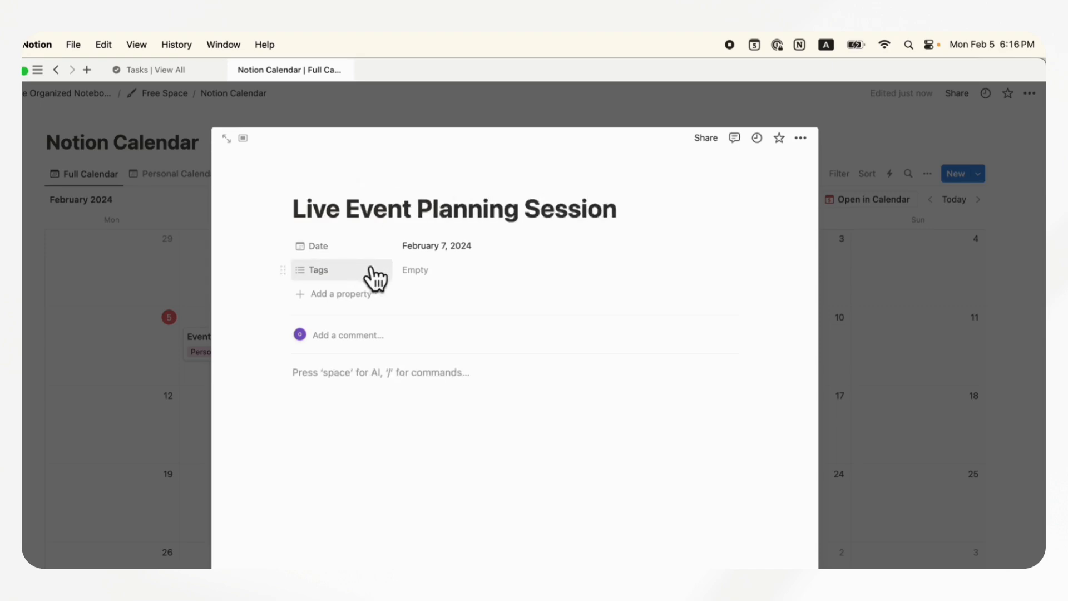
click(423, 272)
click(477, 331)
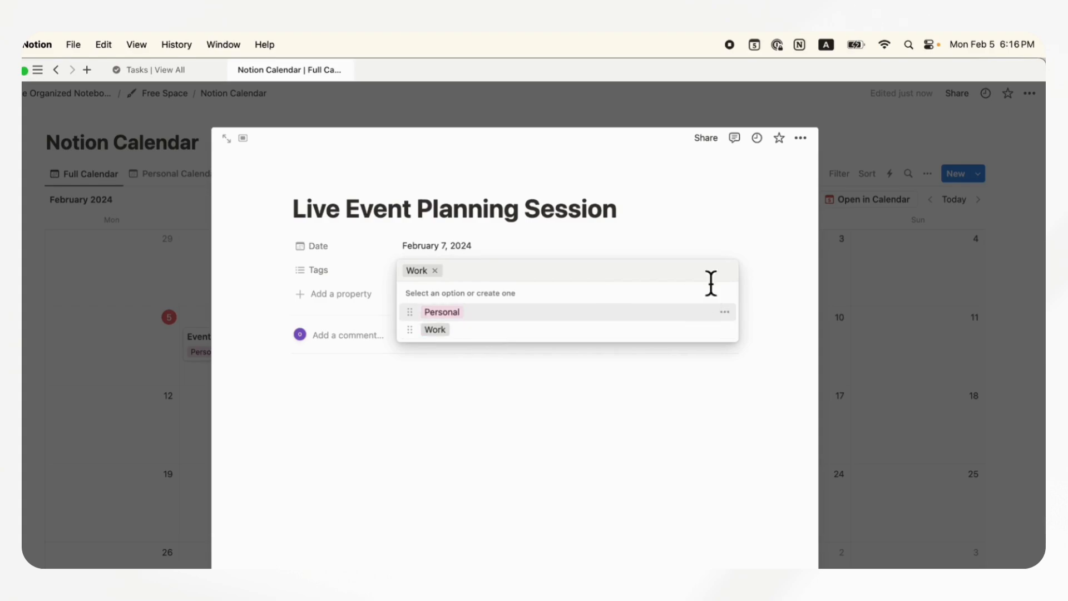
click(741, 211)
click(891, 255)
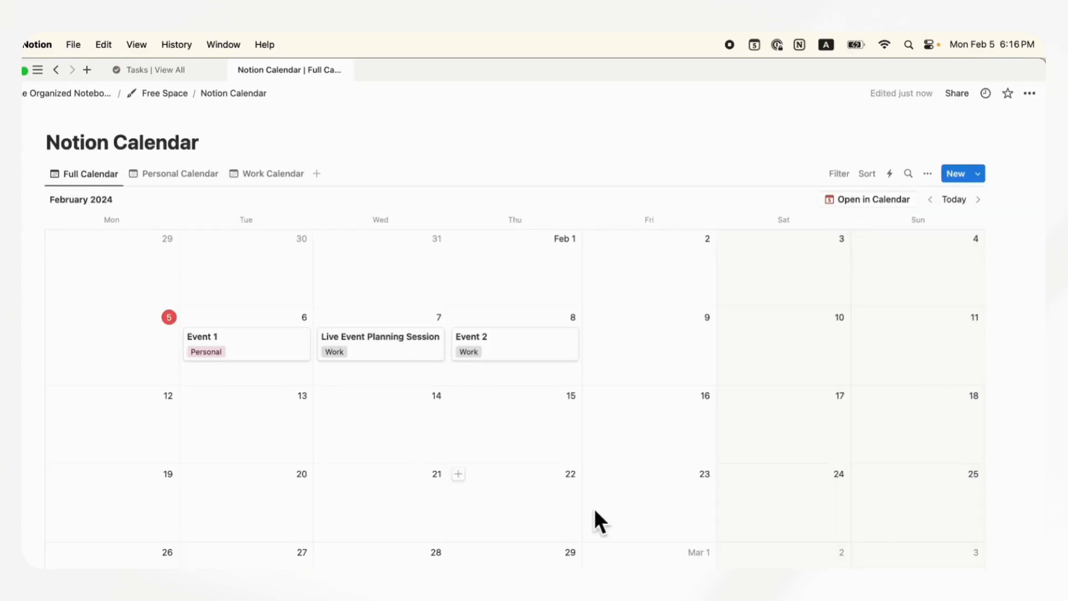
Switch to Notion Calendar, show the purple Notion Calendar, and hide the gray and red ones
key(super+Tab)
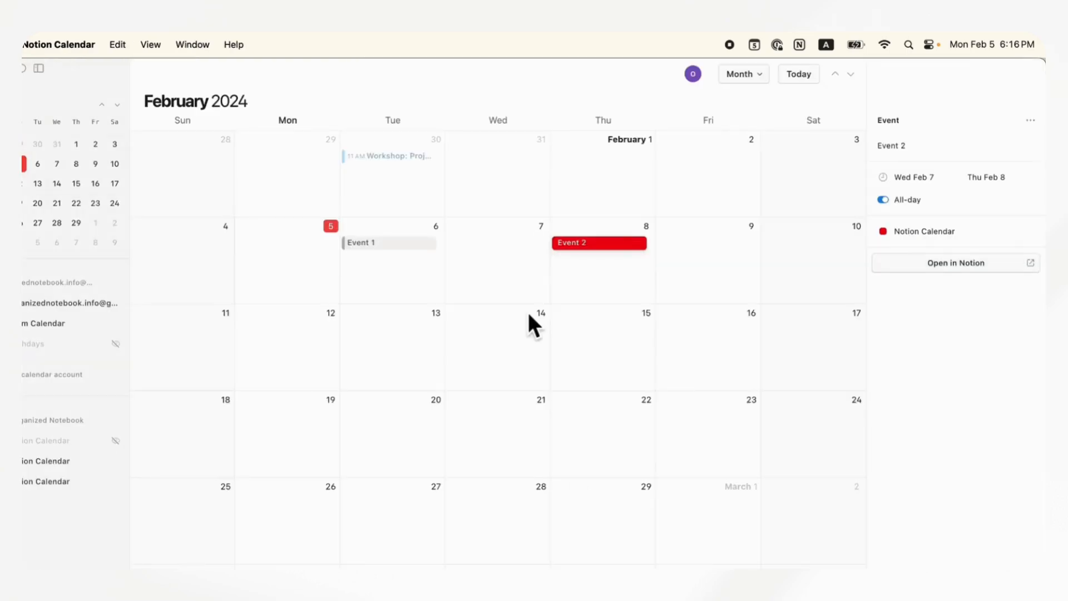
click(115, 438)
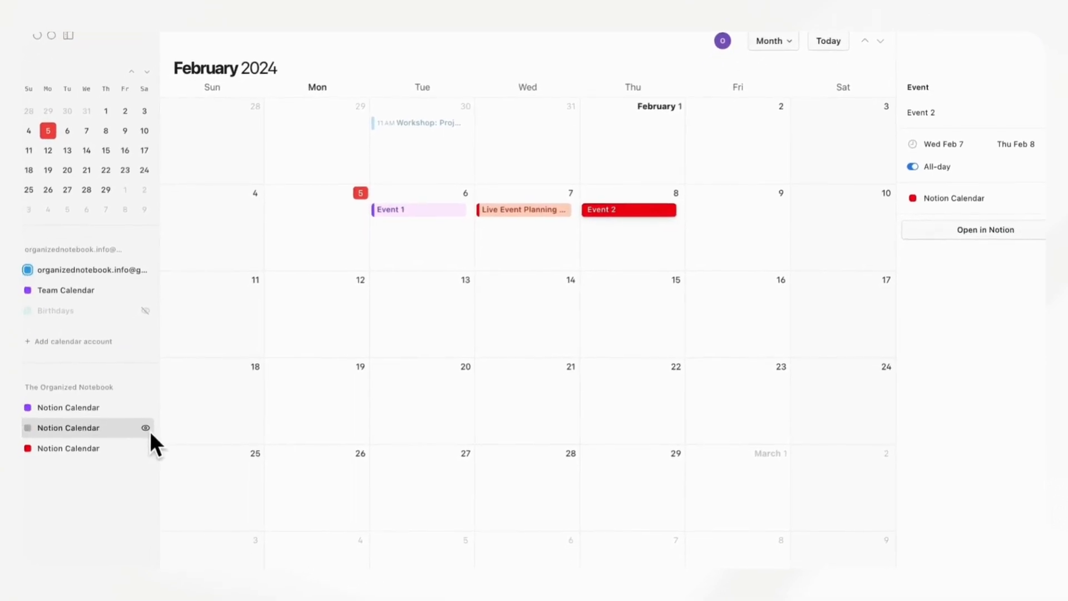
click(137, 438)
click(136, 458)
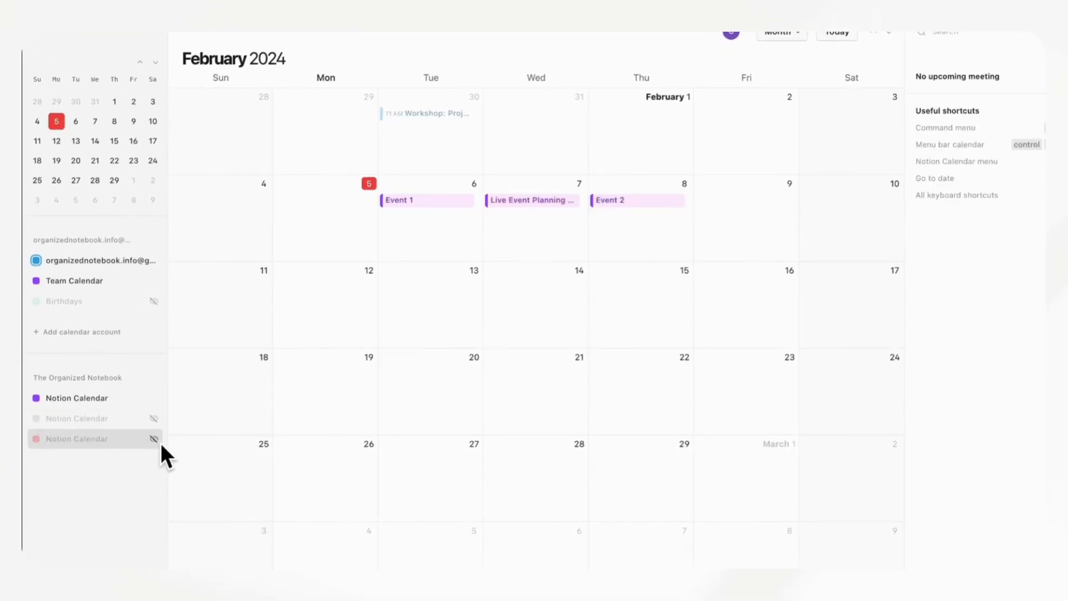
Select Live Event Planning Session, start an untitled all-day event on February 5, and delete it
click(529, 205)
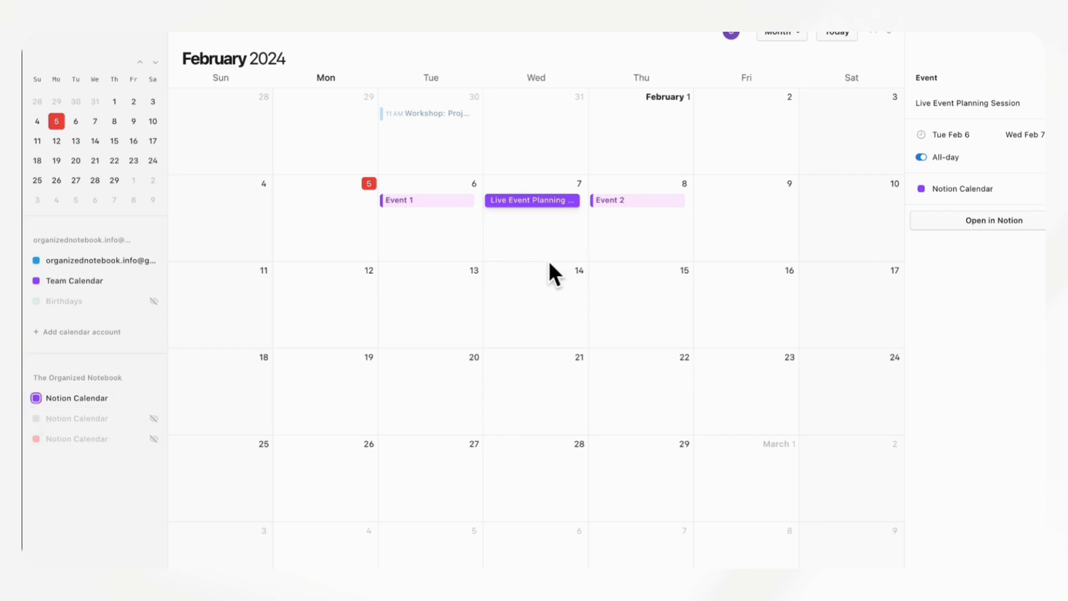
key(c)
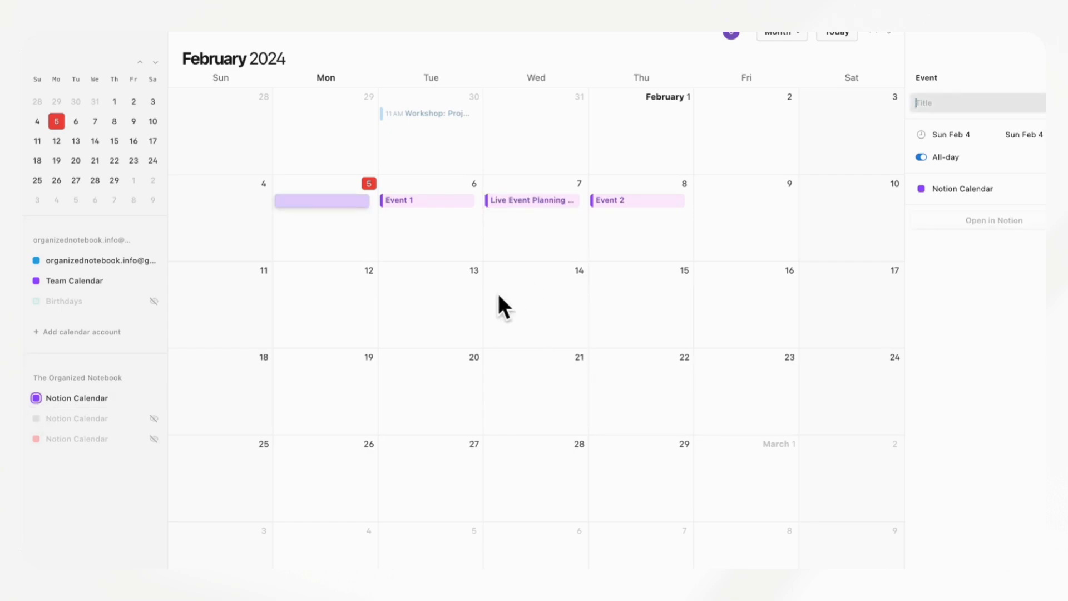
right_click(338, 203)
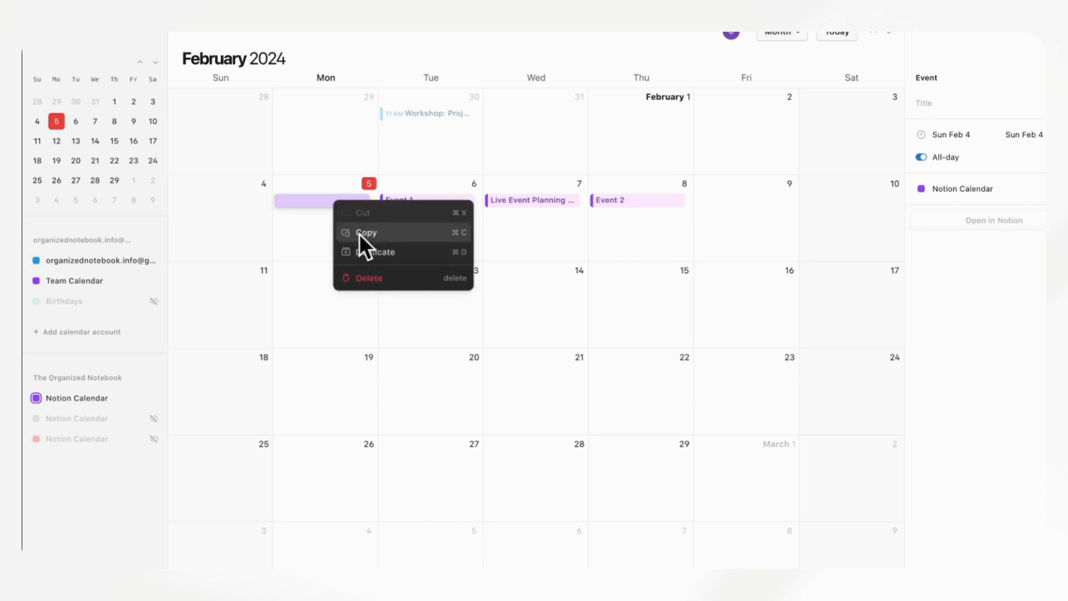
click(403, 278)
Create an all-day event titled New Event on February 14 in the purple Notion Calendar and check its page in Notion
click(506, 303)
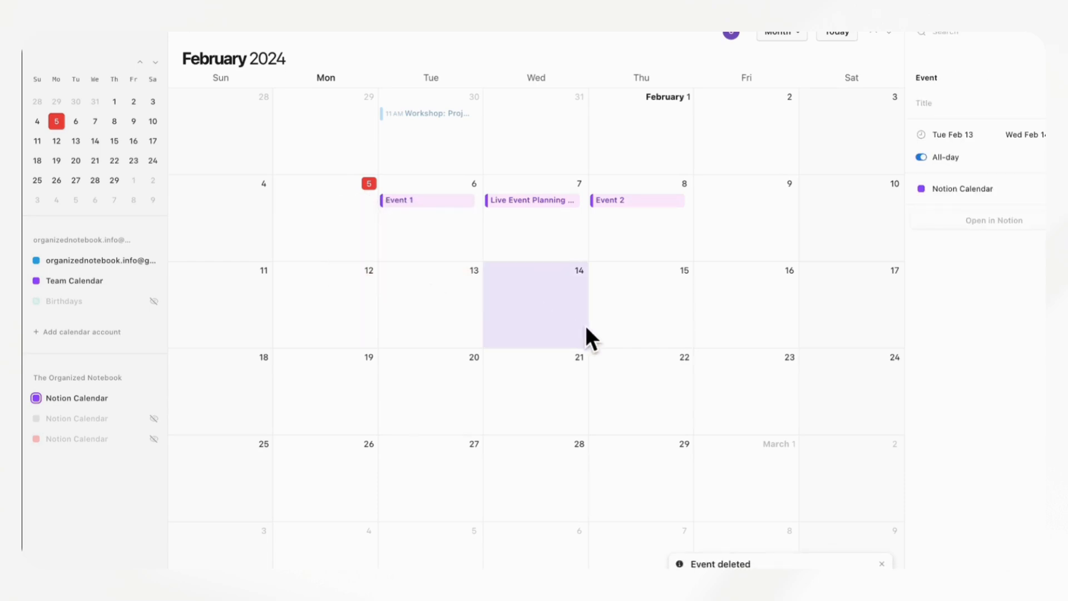
click(539, 305)
click(548, 314)
click(945, 105)
text(New Eve)
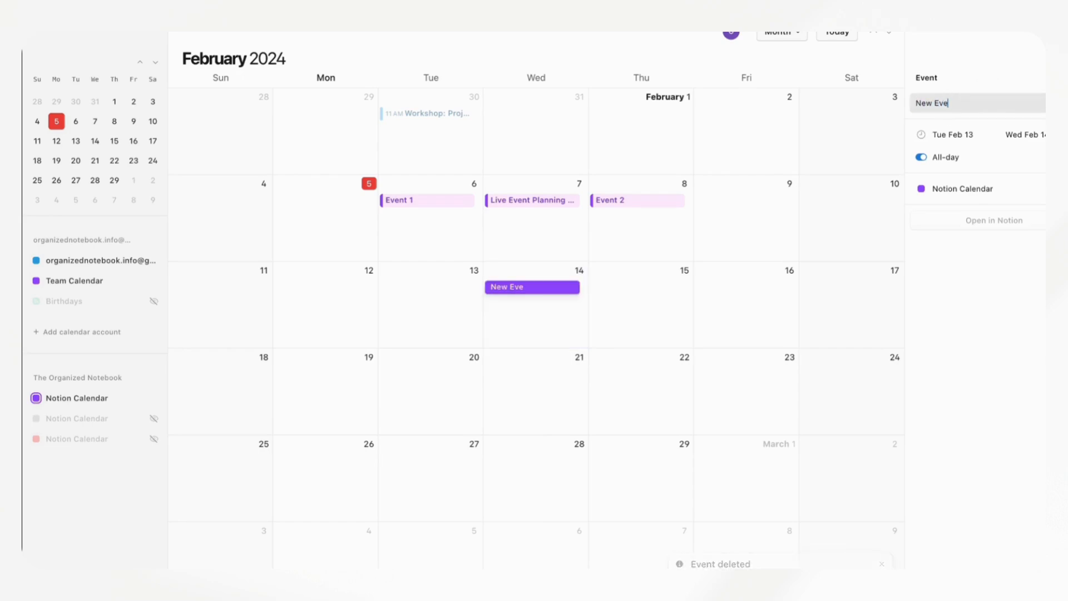
text(nt)
key(Return)
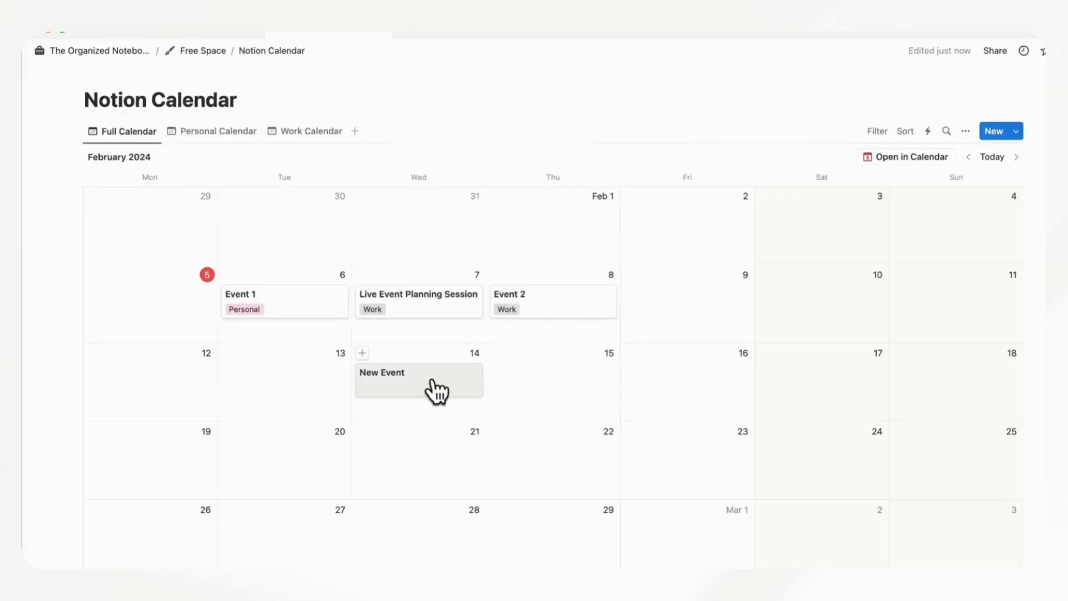
click(436, 389)
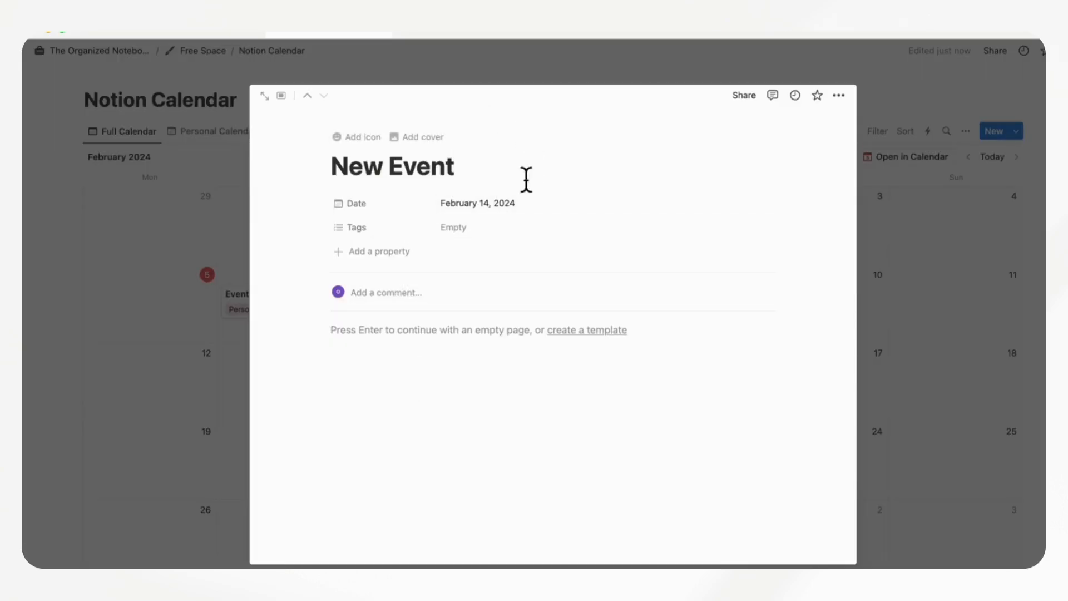
click(917, 352)
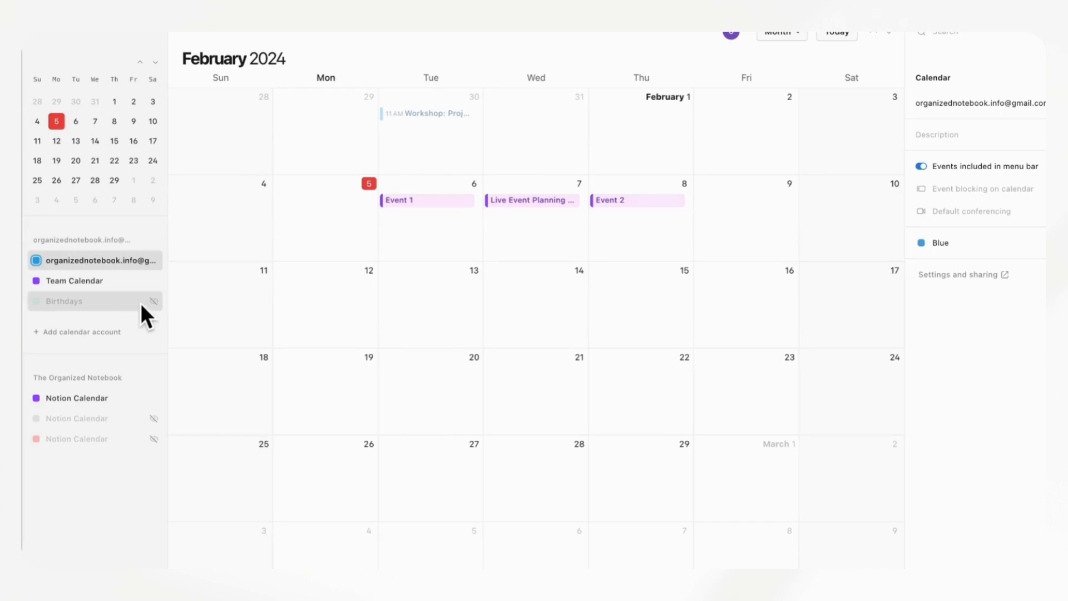
Create an all-day event titled Event 1 spanning February 13–14 in the main account calendar and attach the Live Event Planning Session page
click(399, 287)
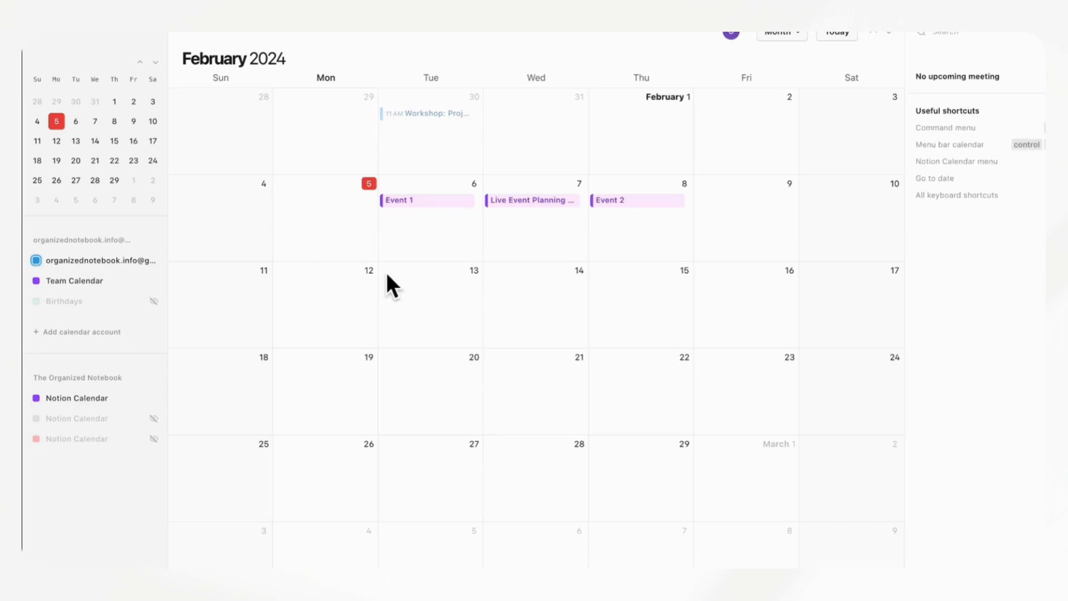
drag(386, 272, 495, 333)
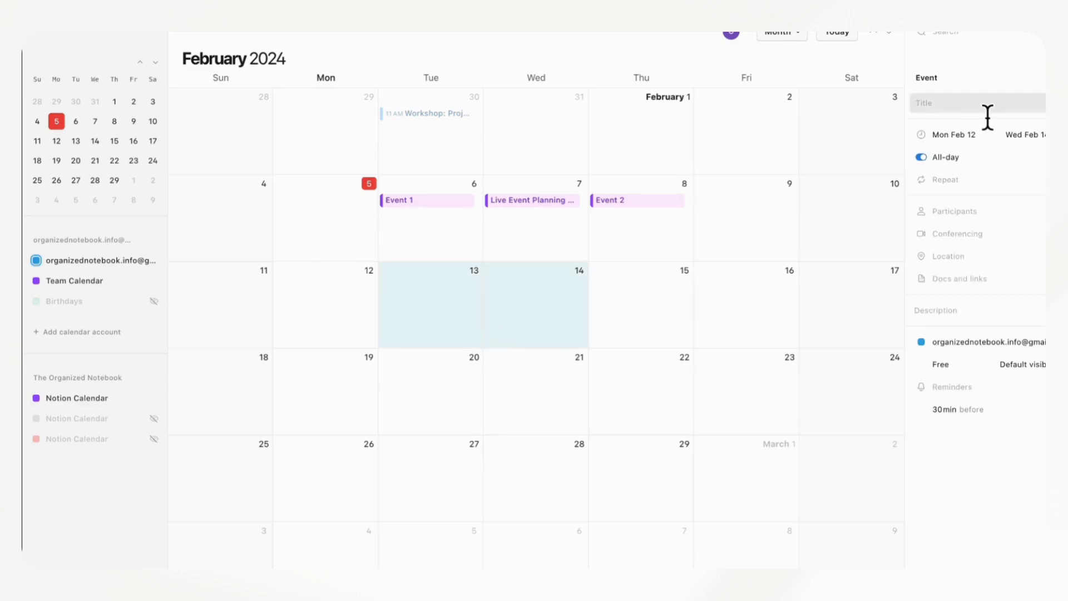
text(Event)
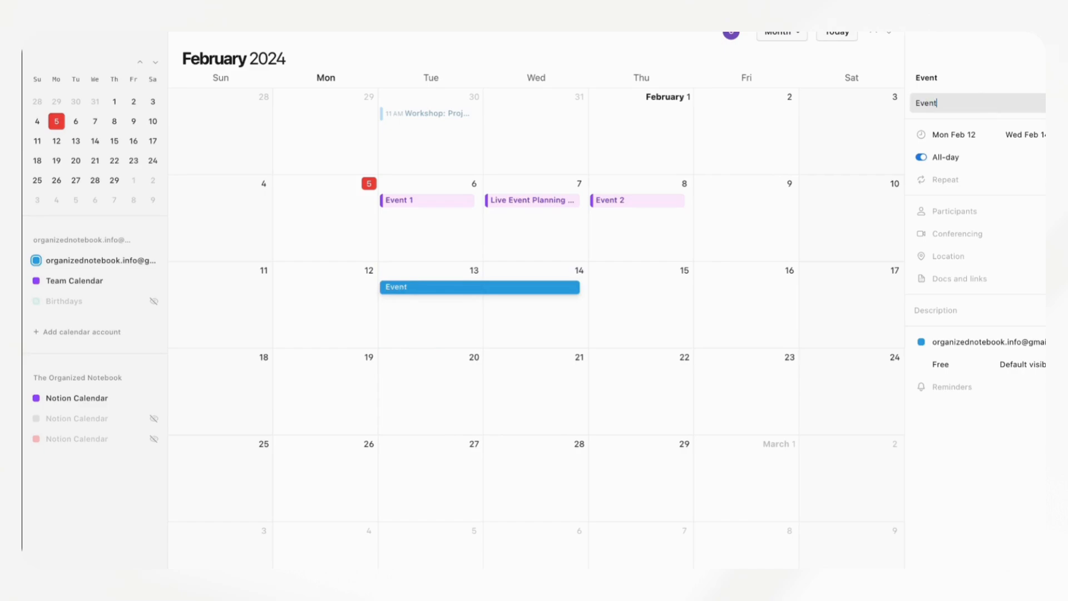
text( 1)
click(548, 304)
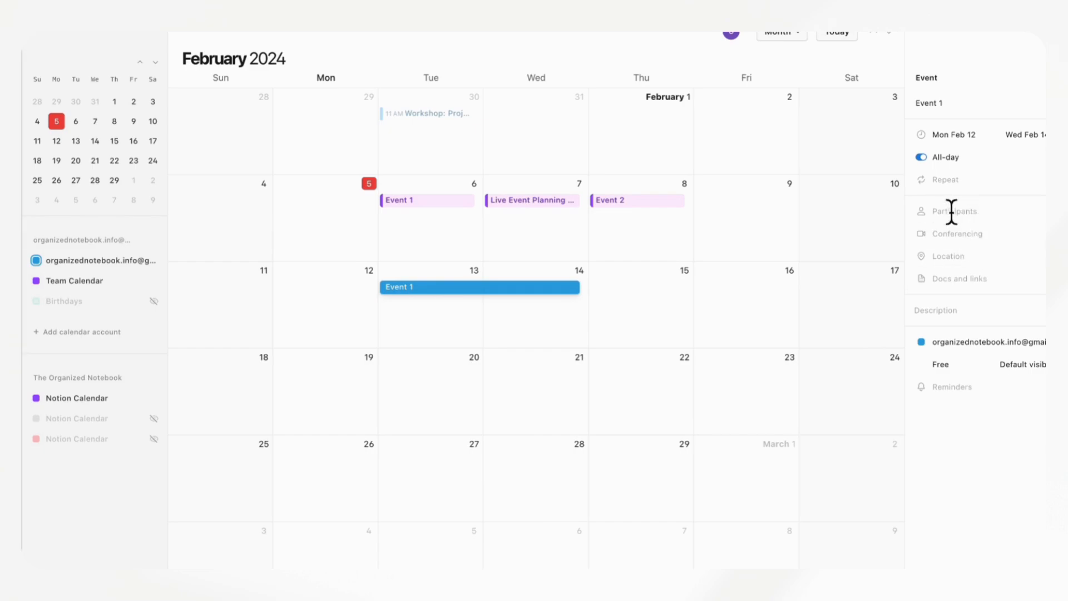
click(1001, 290)
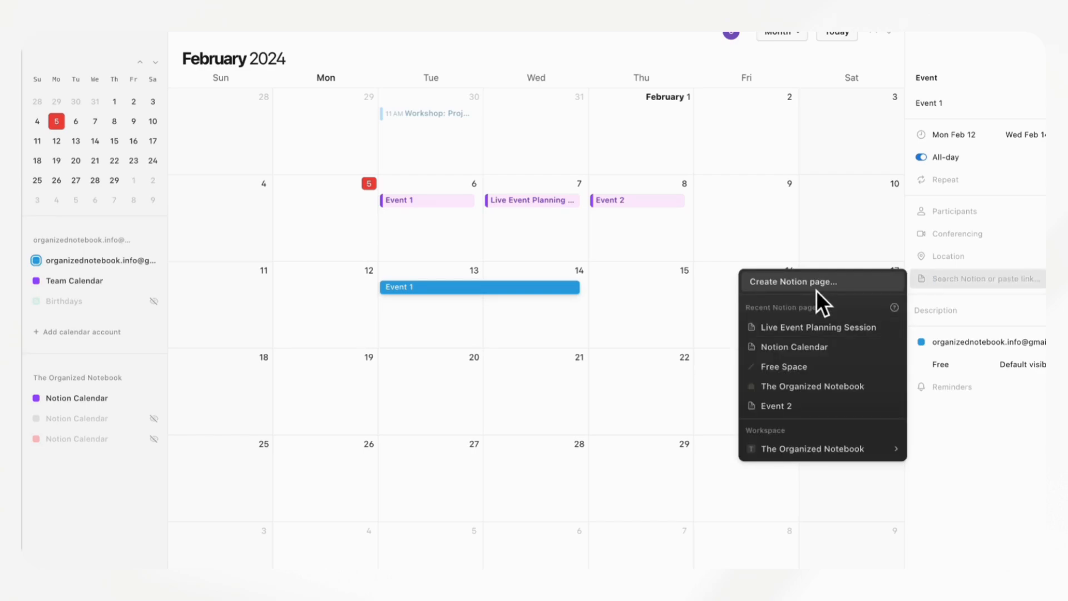
click(857, 333)
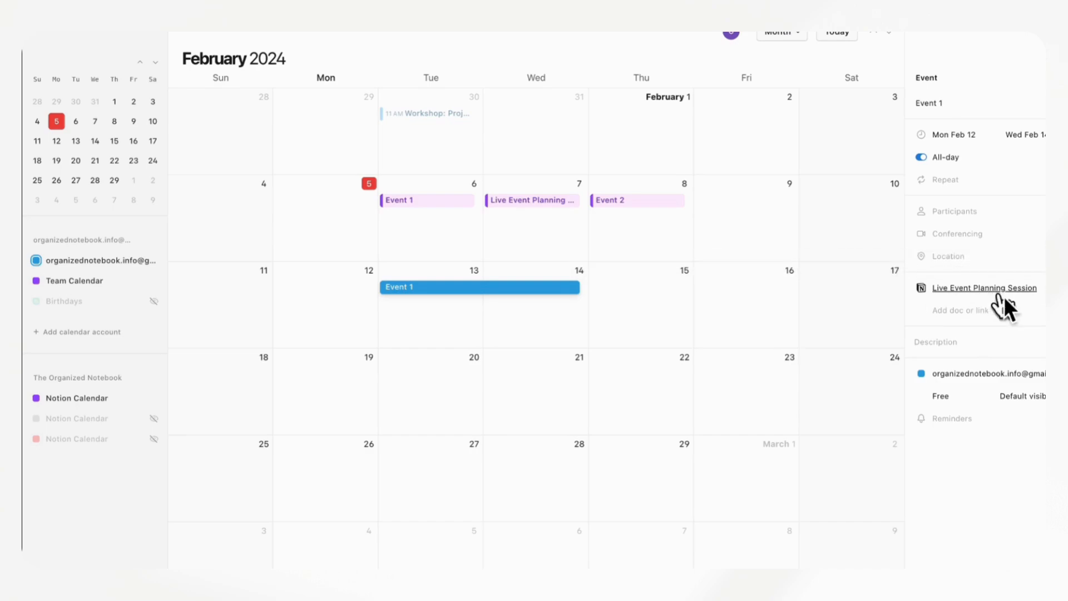
Start a new Notion page titled Meeting Notes for the blue Event 1, check its location options, and cancel
click(985, 314)
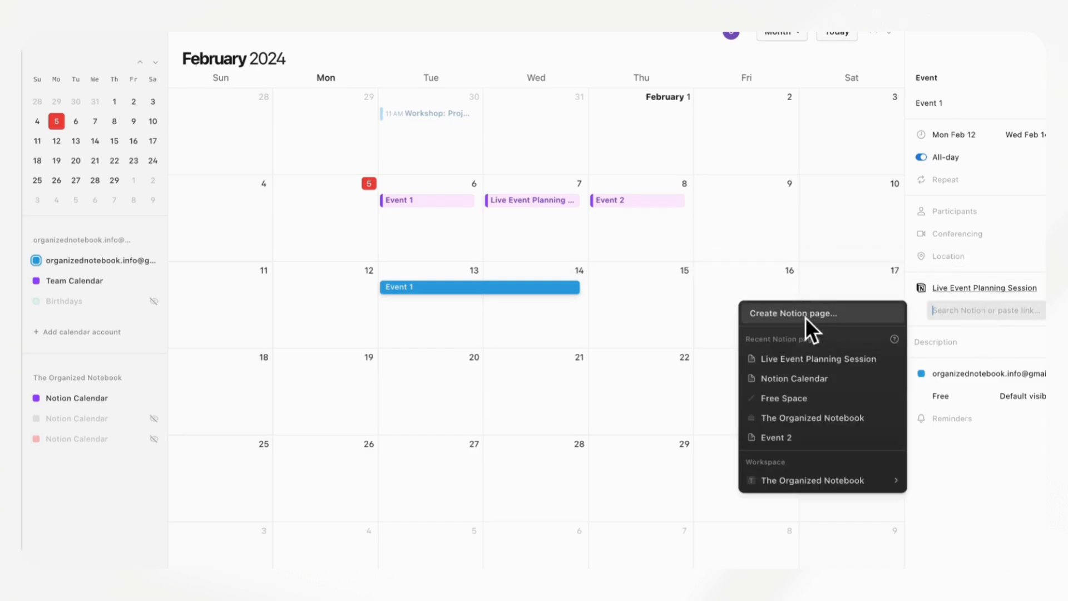
click(828, 314)
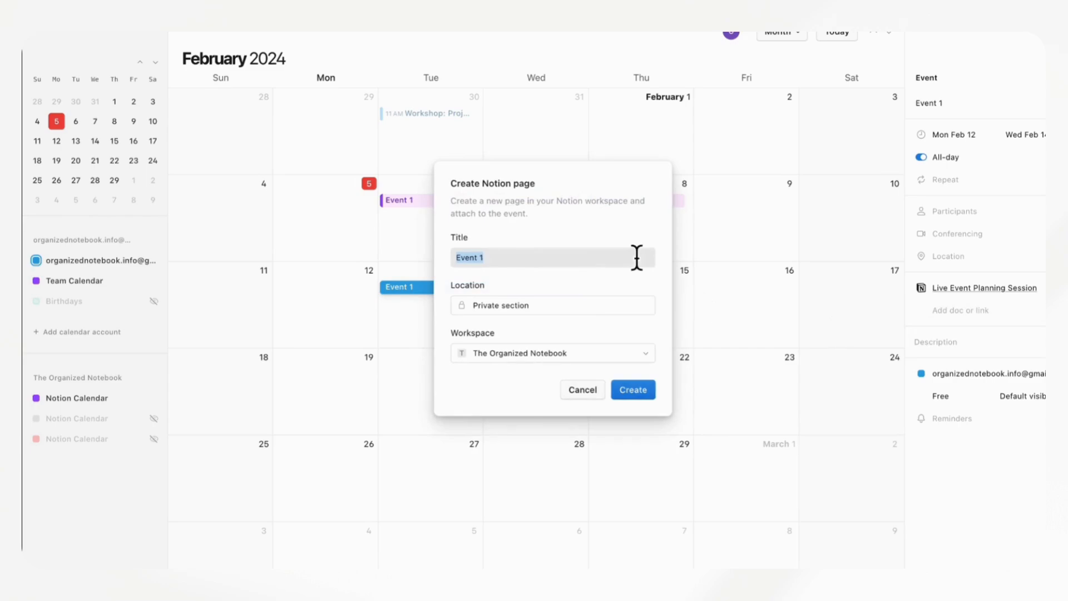
text(Meeting Notes)
click(556, 307)
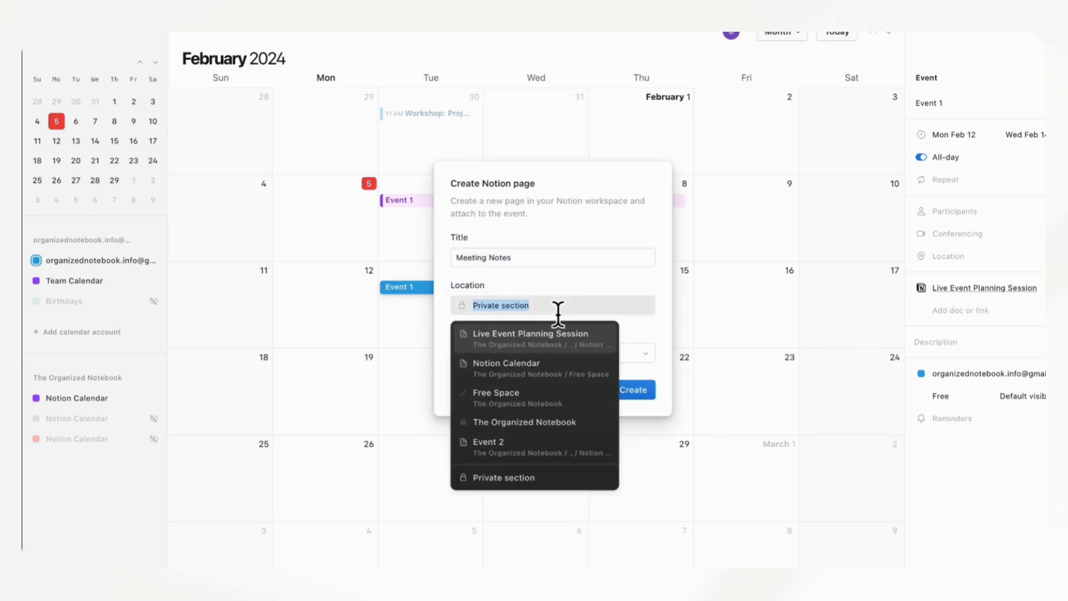
click(558, 294)
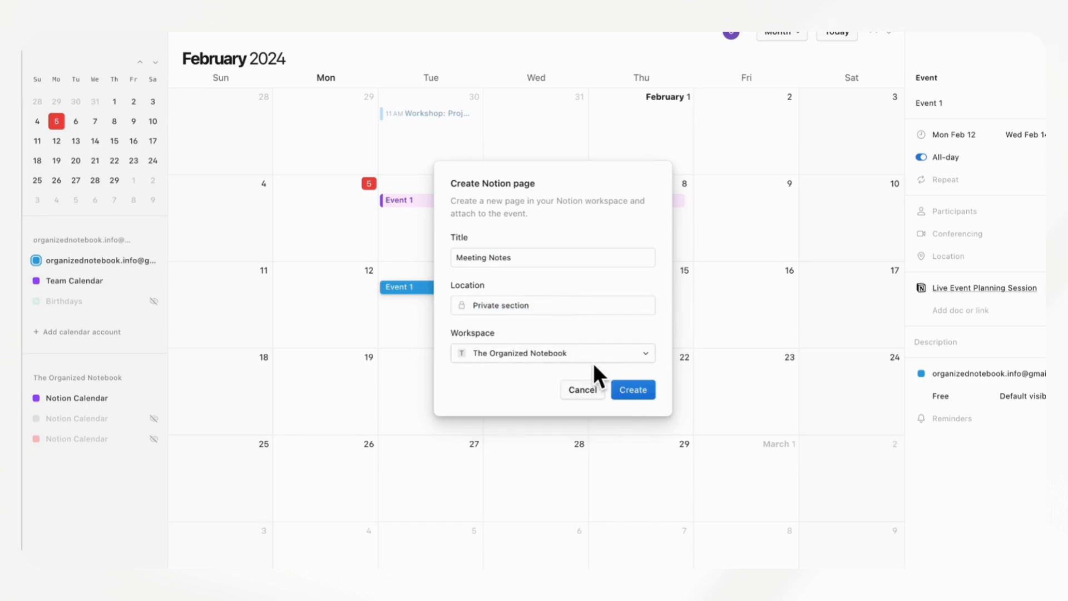
click(591, 392)
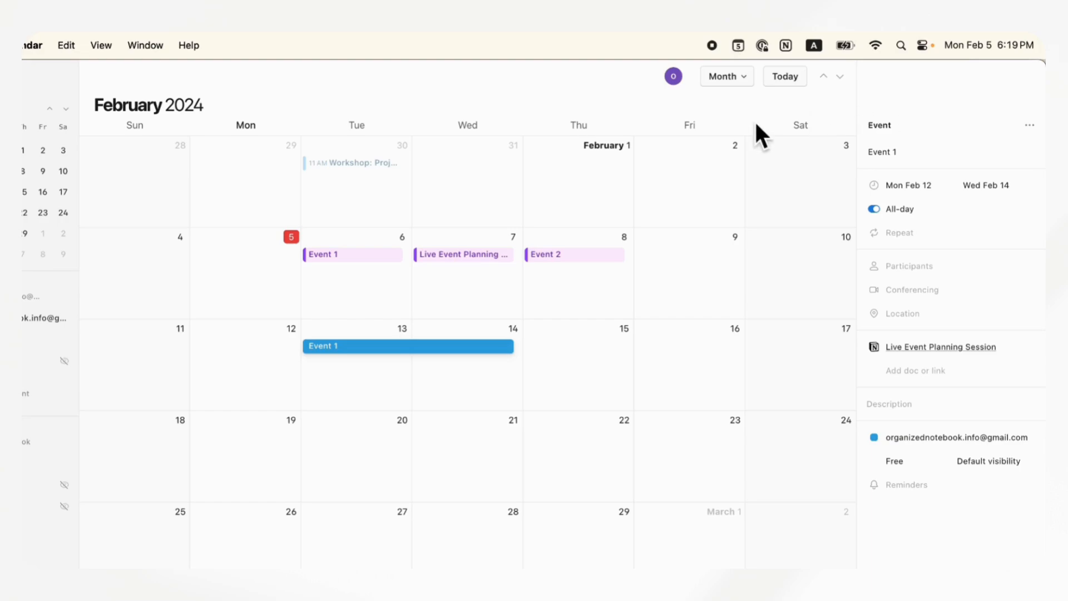
Look at the upcoming events in the Notion Calendar menu bar calendar
click(743, 52)
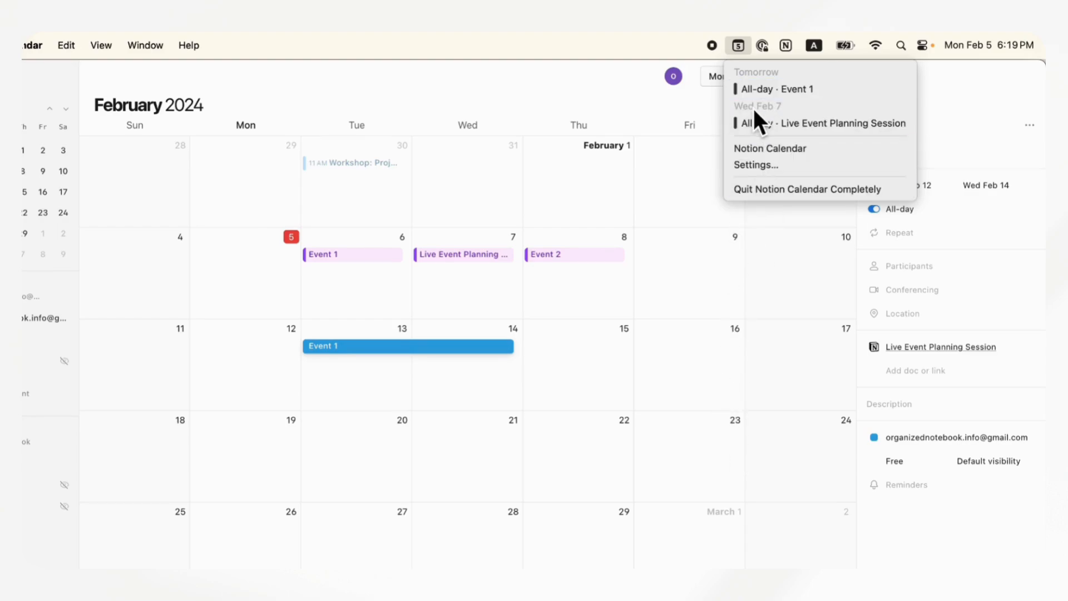
click(492, 93)
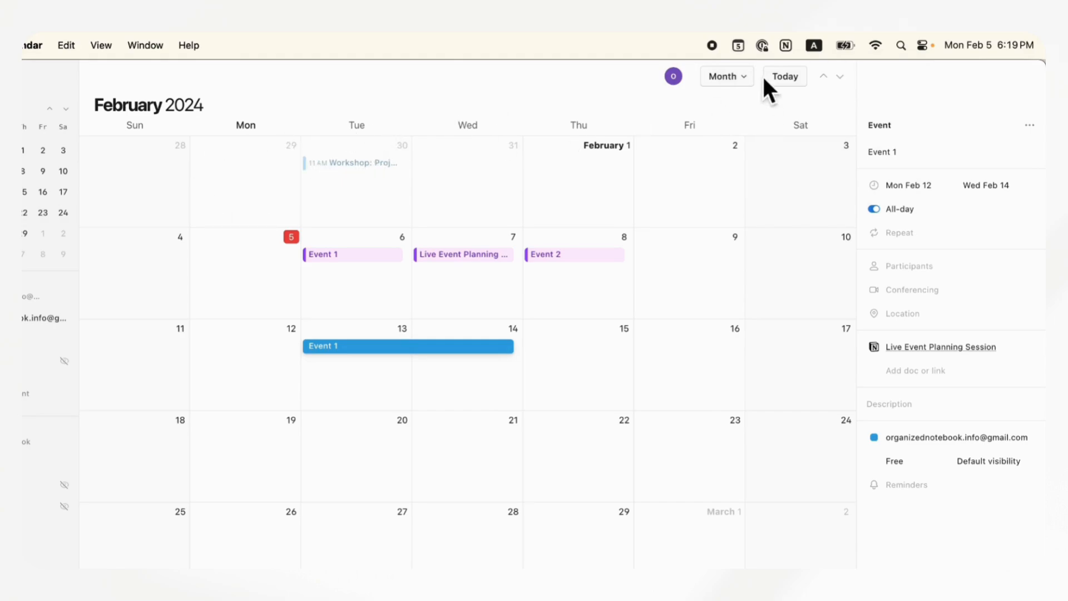
click(739, 45)
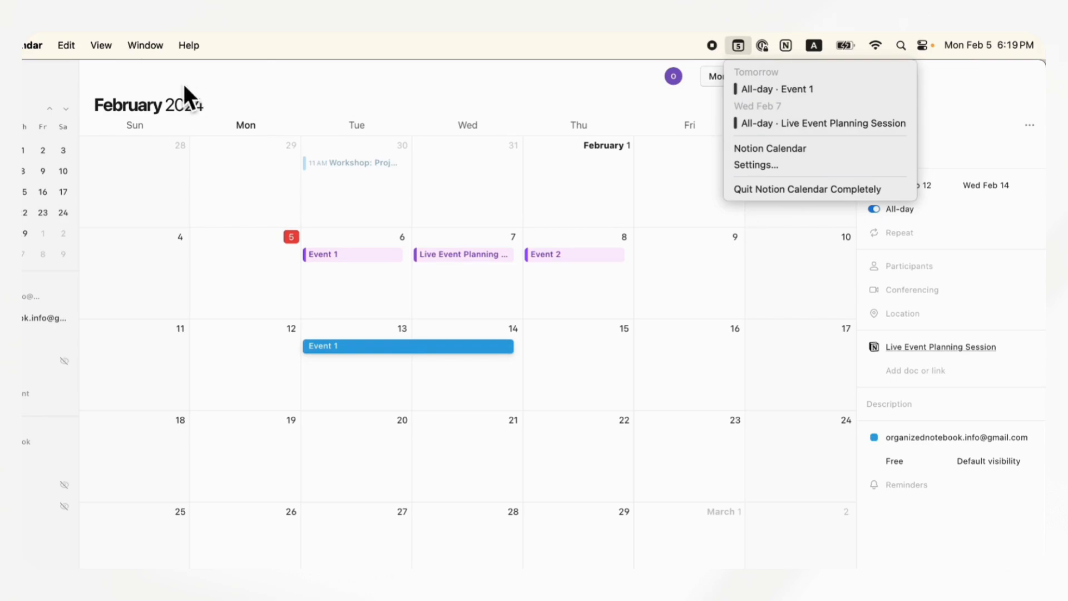
Review the menu bar calendar settings, including included events, upcoming event preview and system-wide shortcuts, and close the settings
click(35, 45)
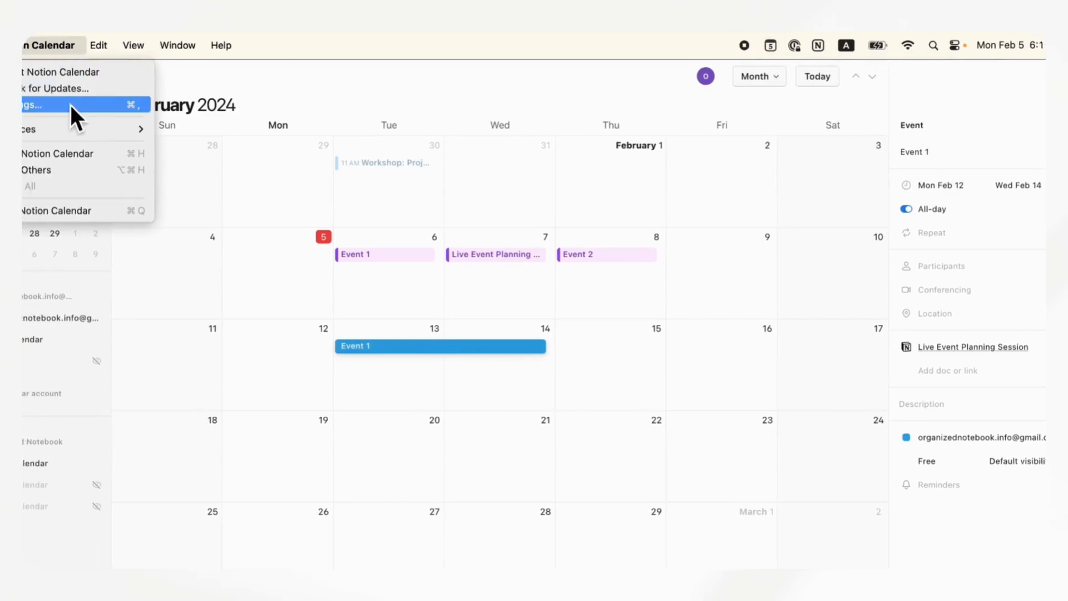
click(94, 109)
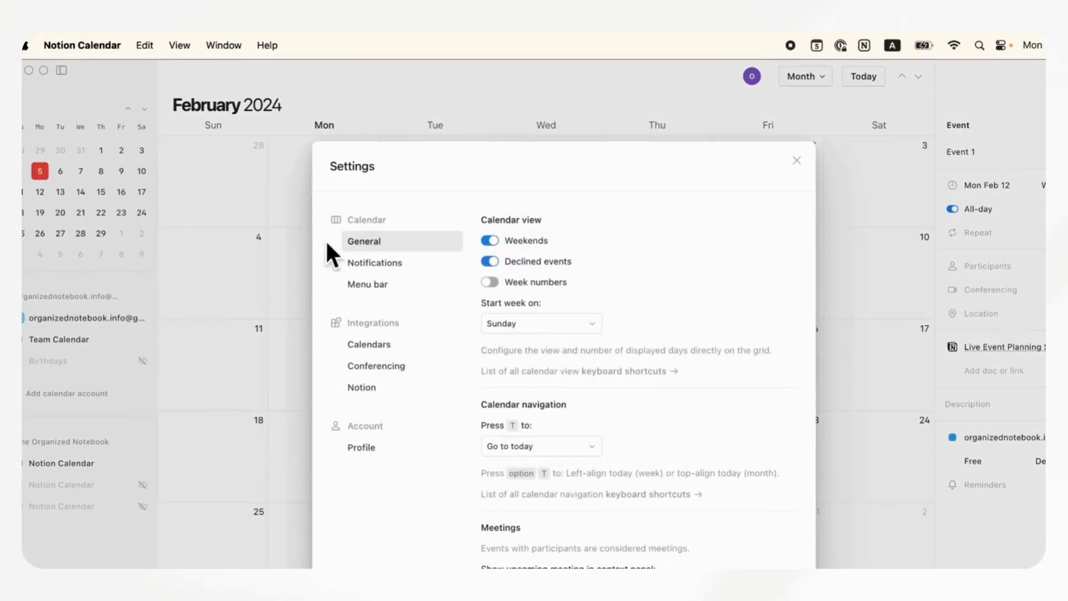
click(427, 291)
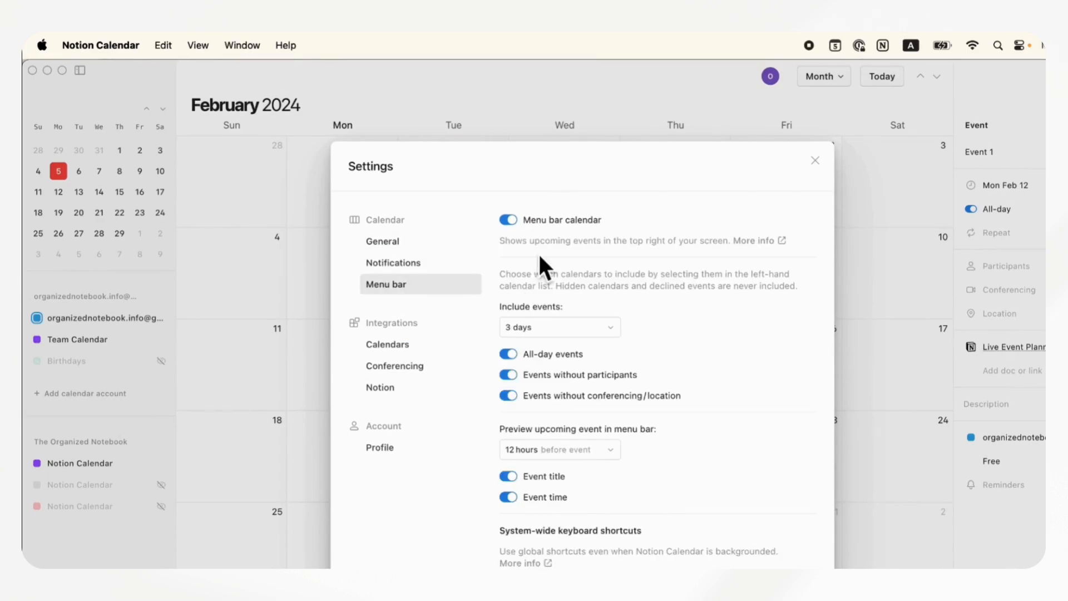
scroll(539, 252, down, 1)
scroll(525, 232, up, 1)
scroll(524, 234, down, 5)
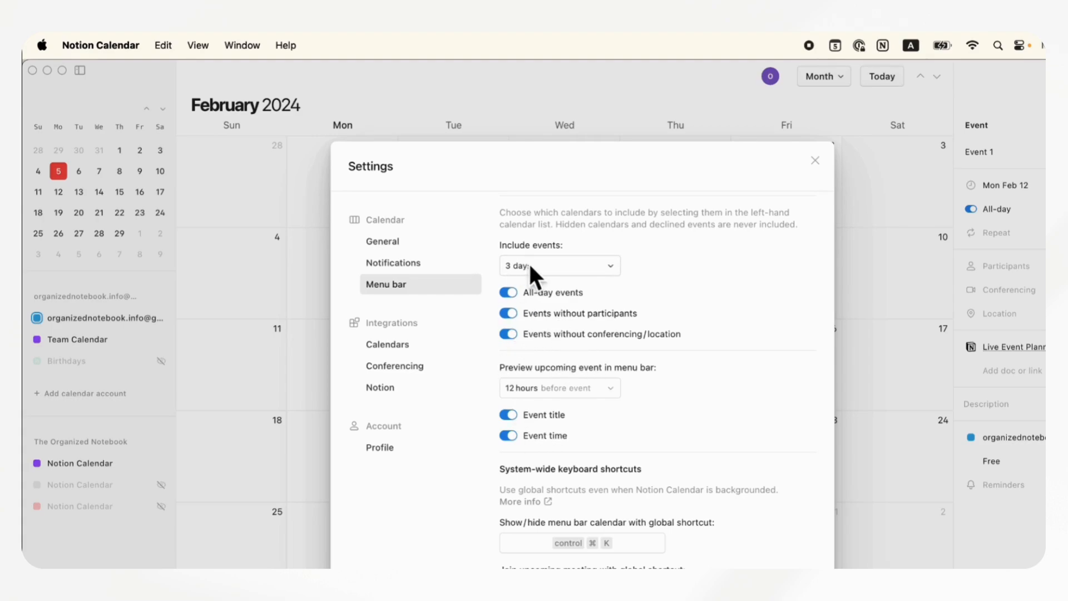
scroll(528, 323, down, 2)
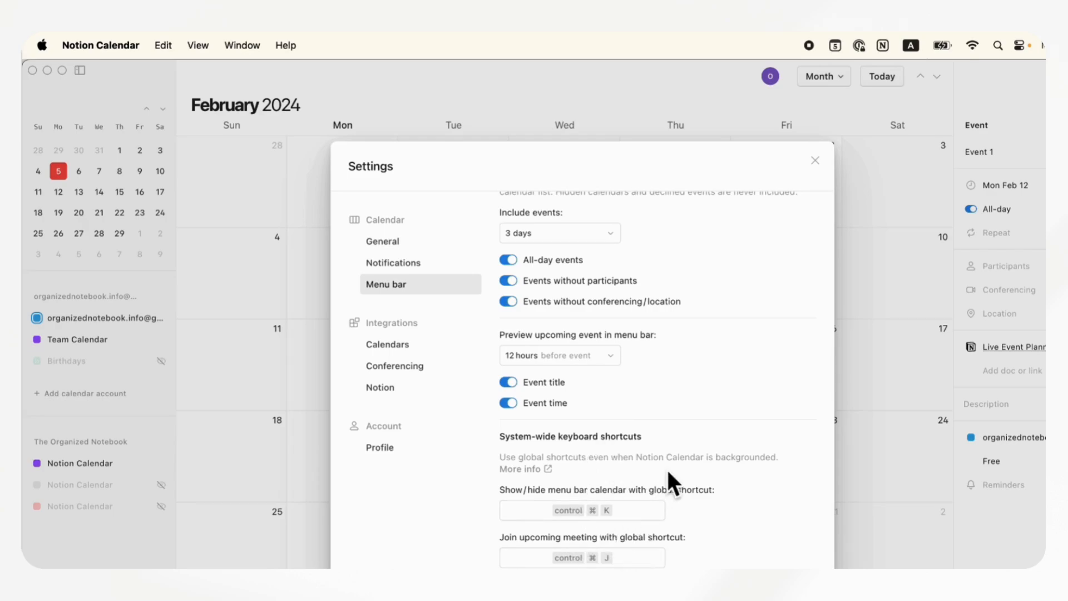
scroll(668, 476, up, 3)
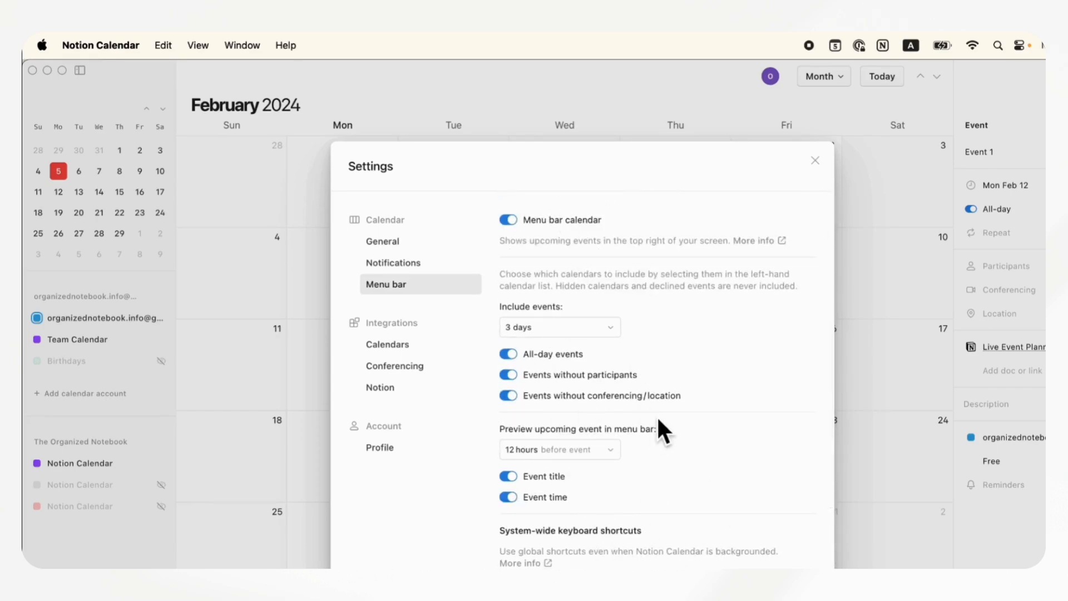
click(815, 160)
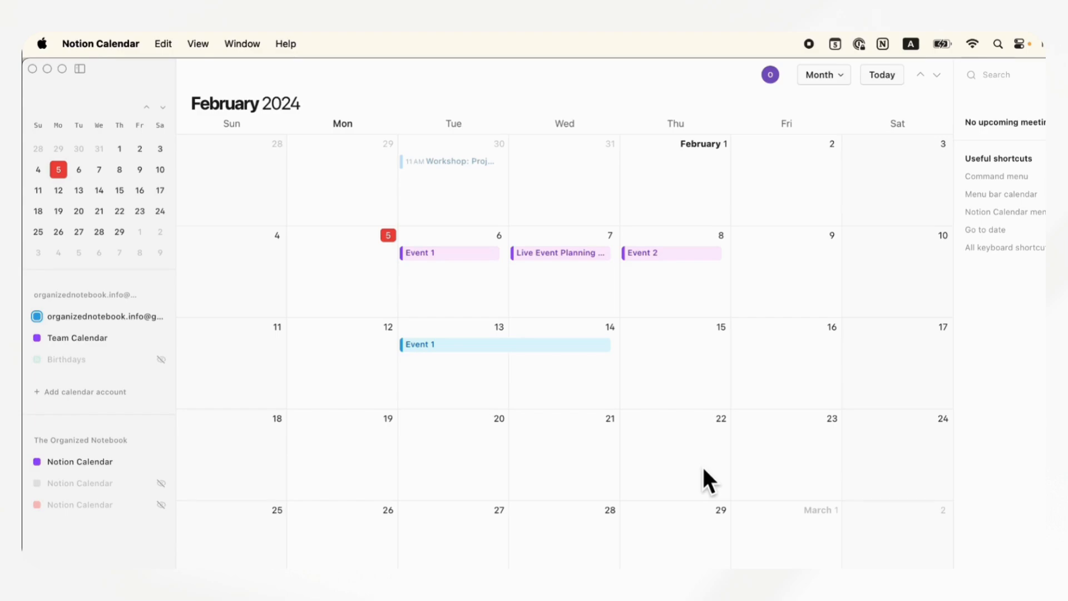
Display the full list of keyboard shortcuts and examine its general, event, calendar view and navigation sections
key(question)
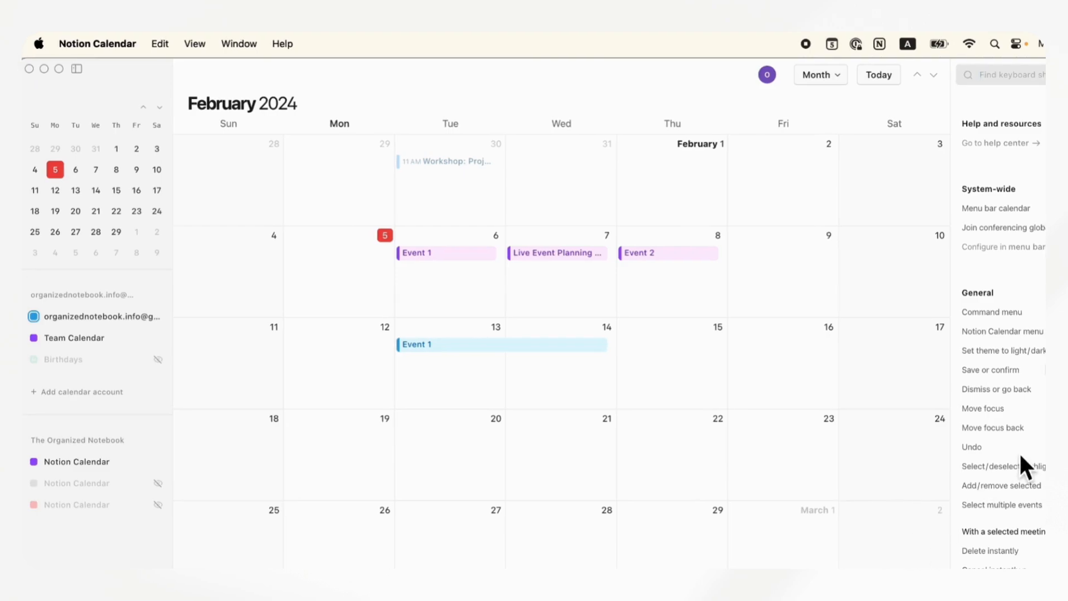
scroll(1015, 466, down, 3)
scroll(998, 456, down, 10)
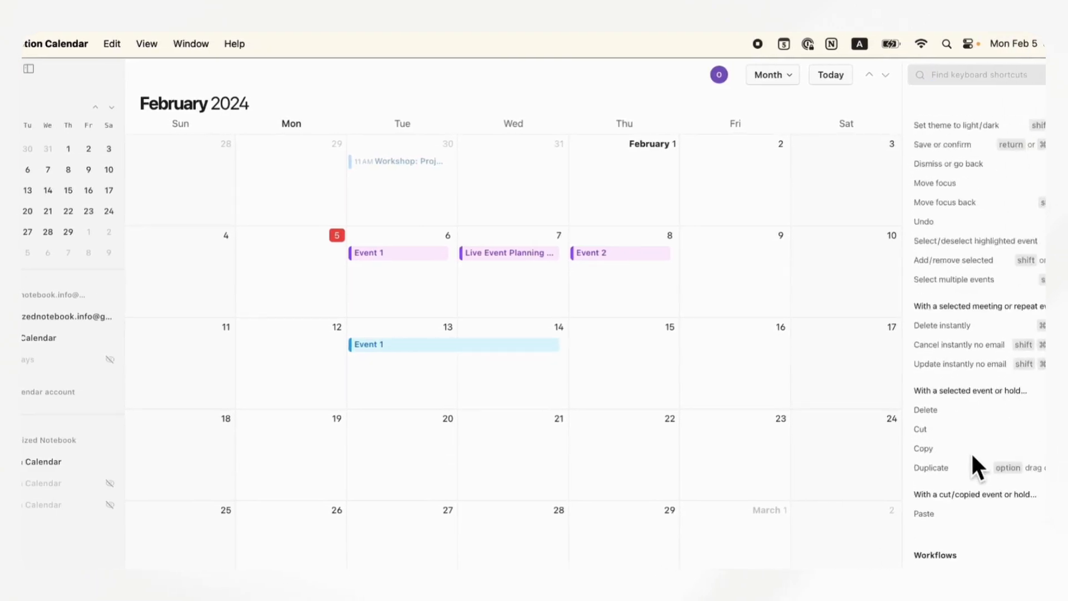
scroll(949, 459, down, 15)
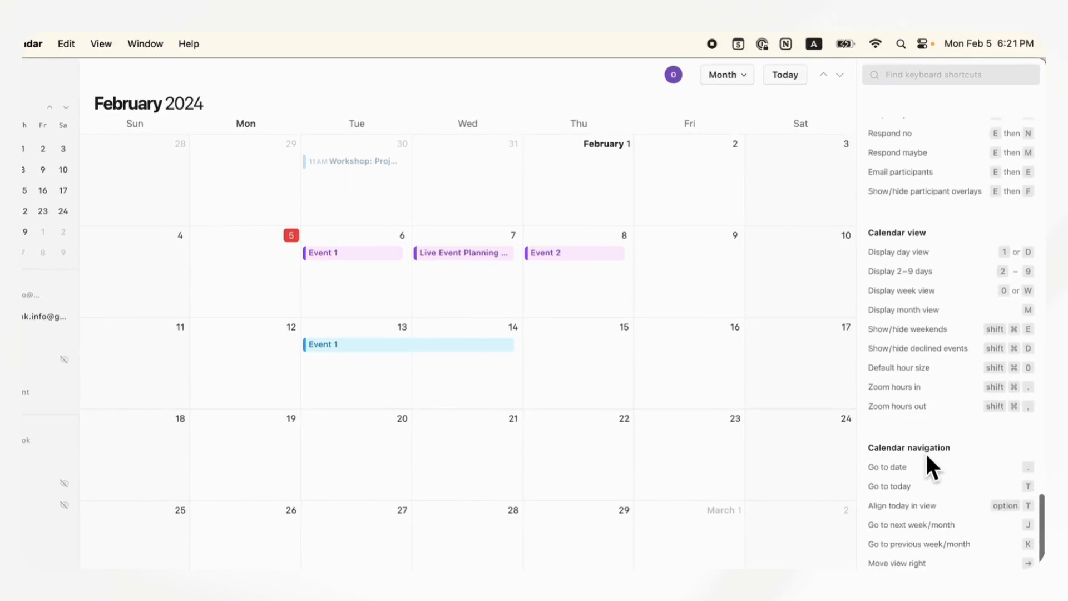
scroll(927, 456, up, 20)
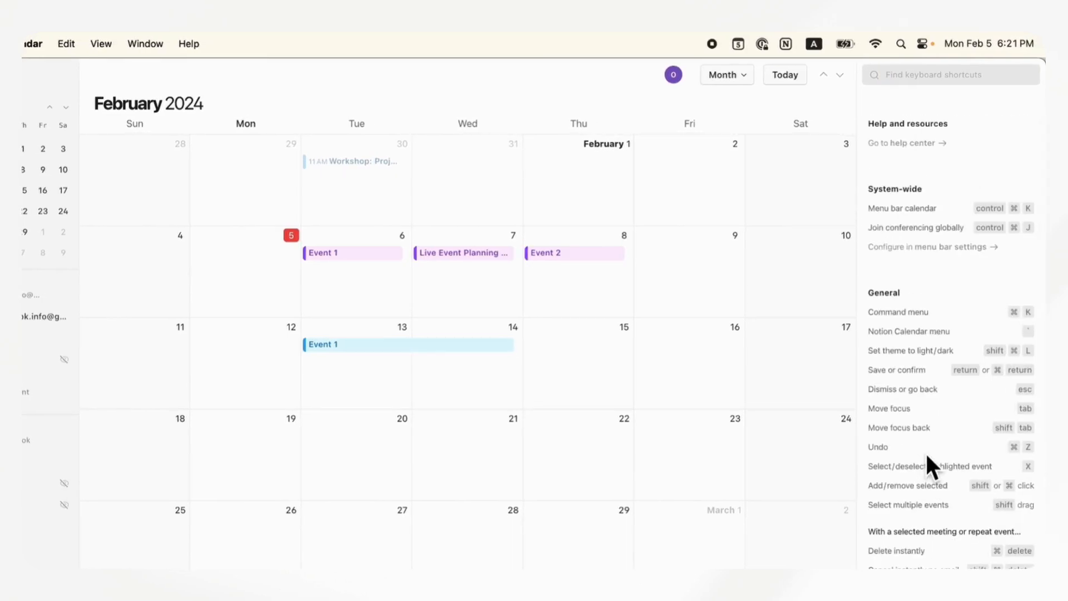
scroll(927, 456, down, 15)
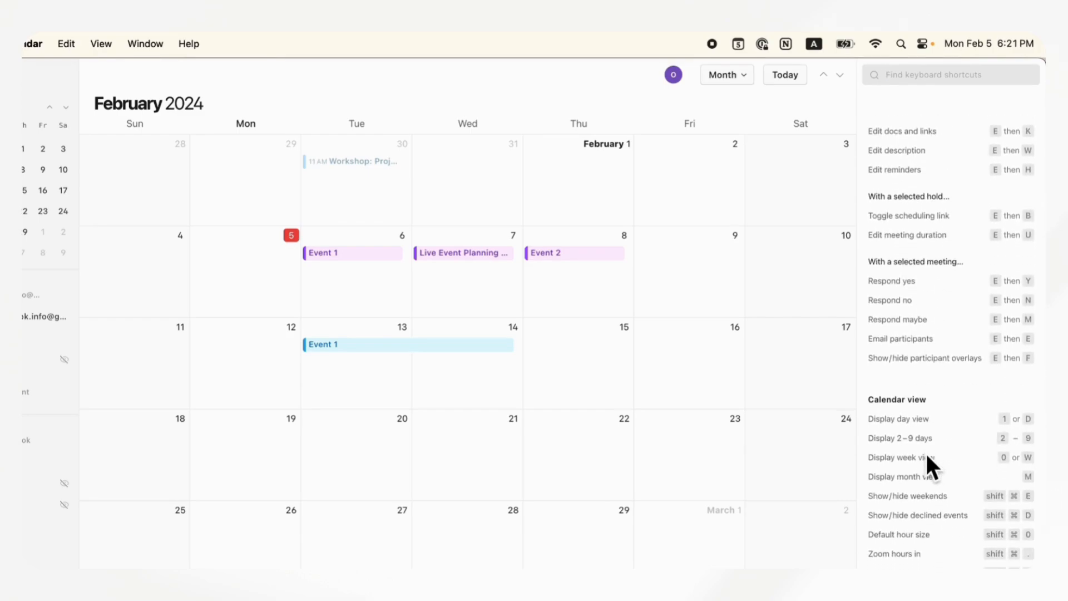
scroll(927, 455, up, 15)
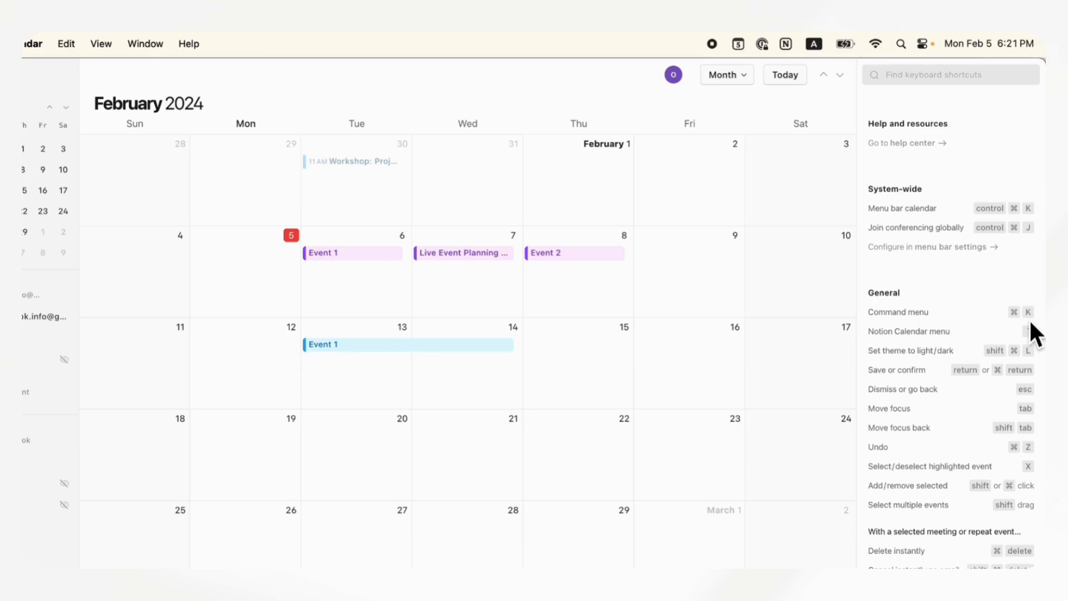
Bring up the command menu, examine its available commands and their shortcuts, and dismiss it
key(super+k)
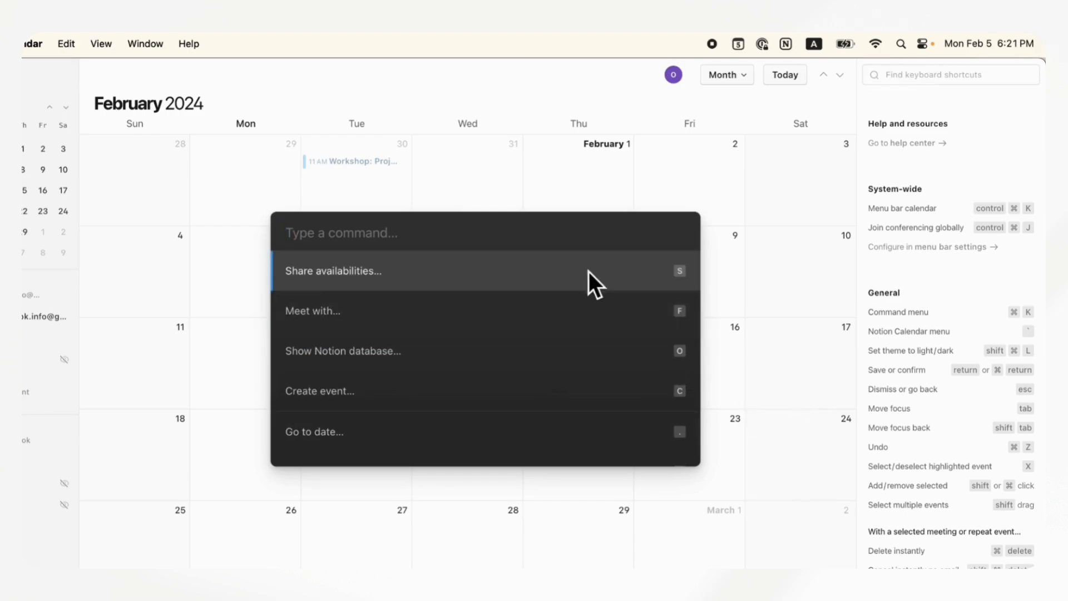
scroll(587, 432, down, 15)
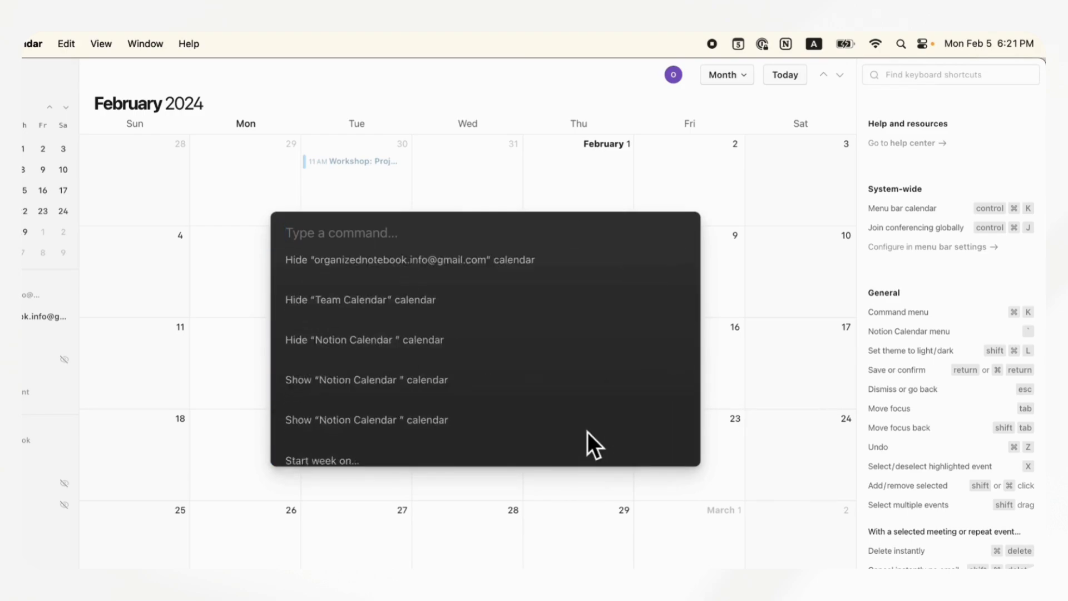
scroll(588, 431, up, 15)
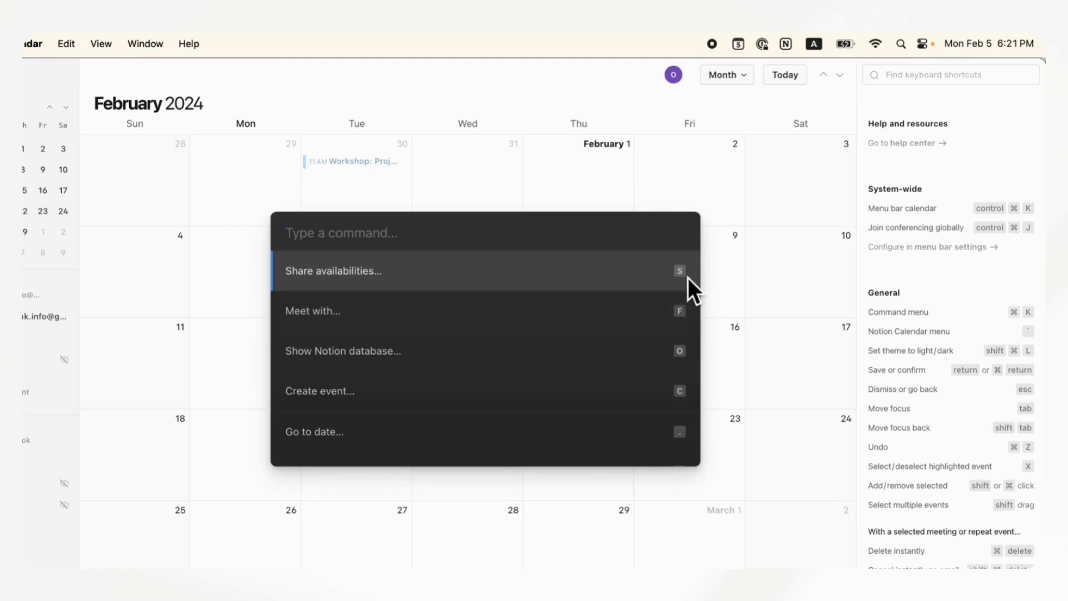
scroll(685, 392, down, 1)
scroll(683, 408, down, 15)
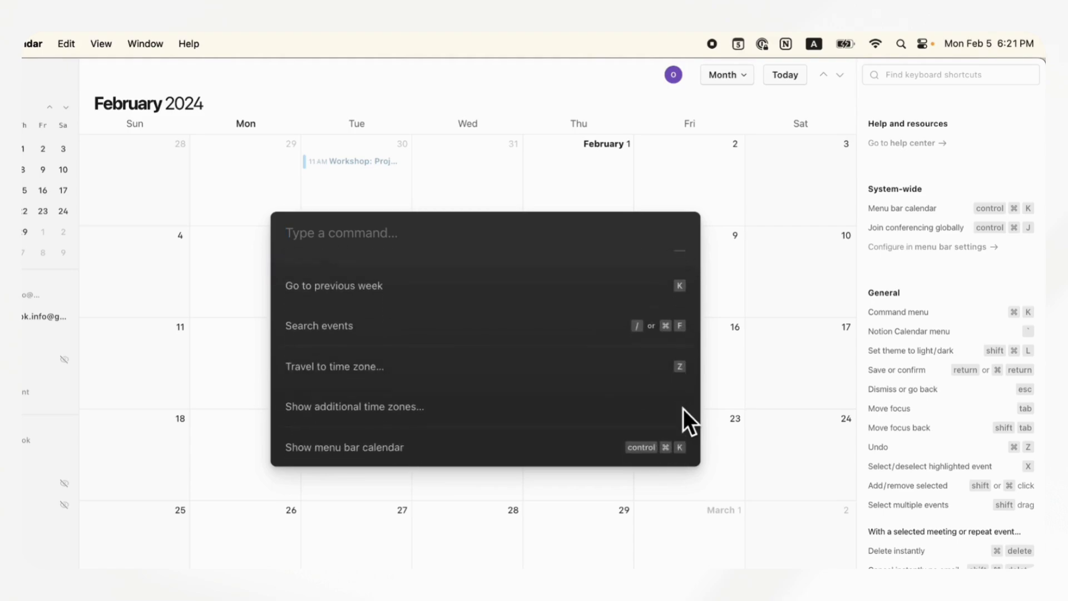
scroll(525, 281, up, 15)
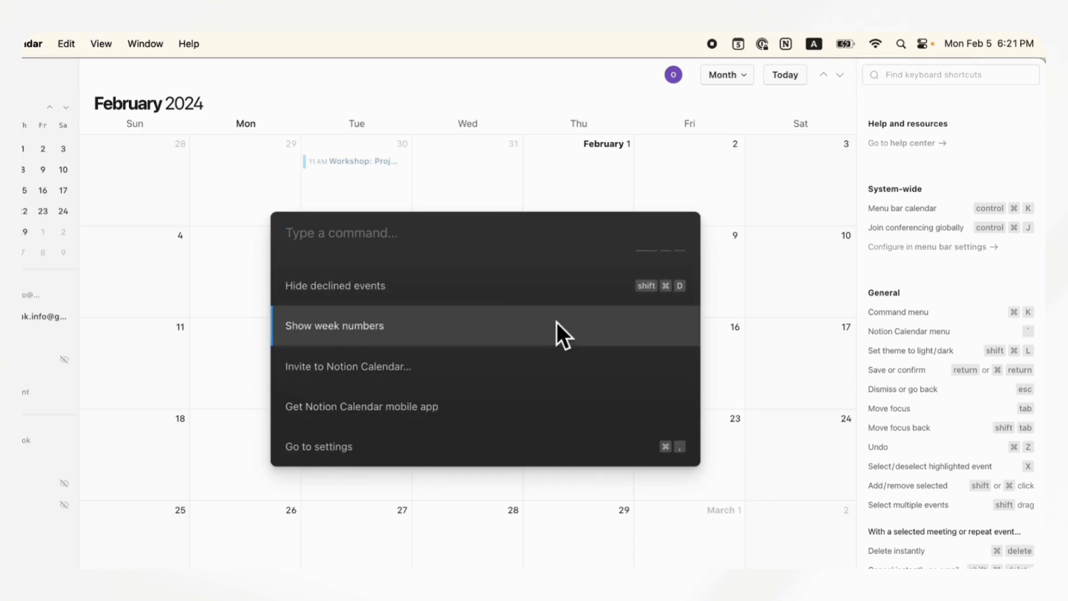
scroll(589, 281, up, 1)
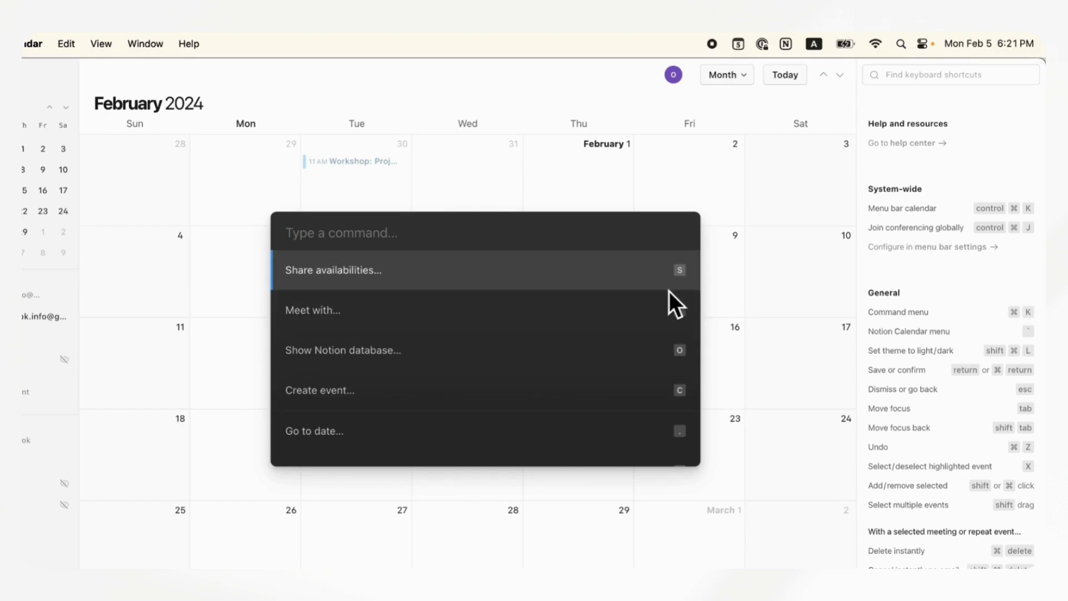
key(Escape)
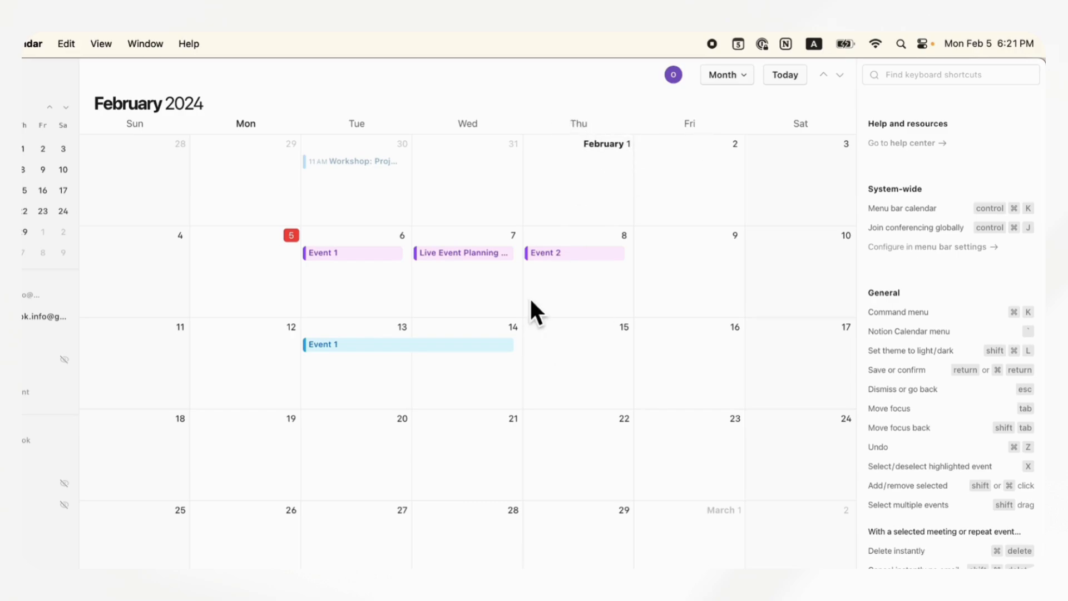
Switch the calendar between the week, day and month views in turn, finishing in the week view
key(w)
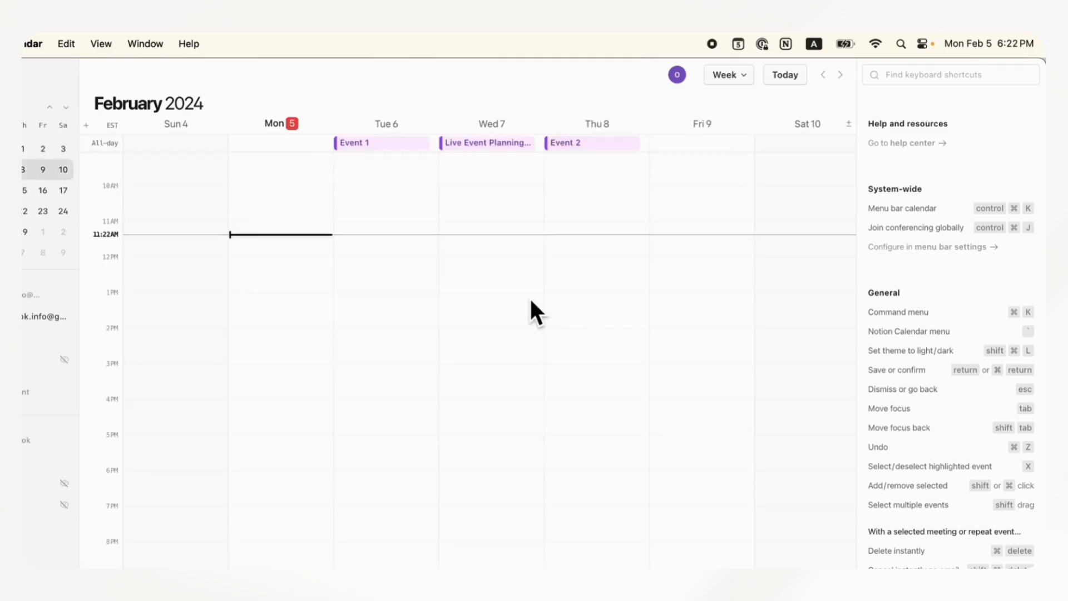
key(d)
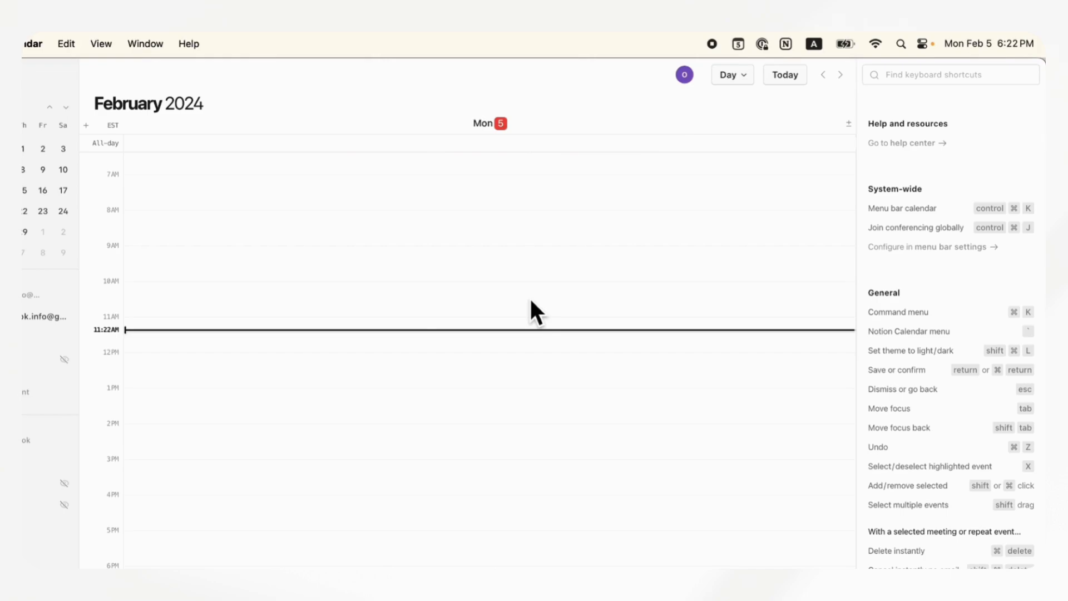
key(m)
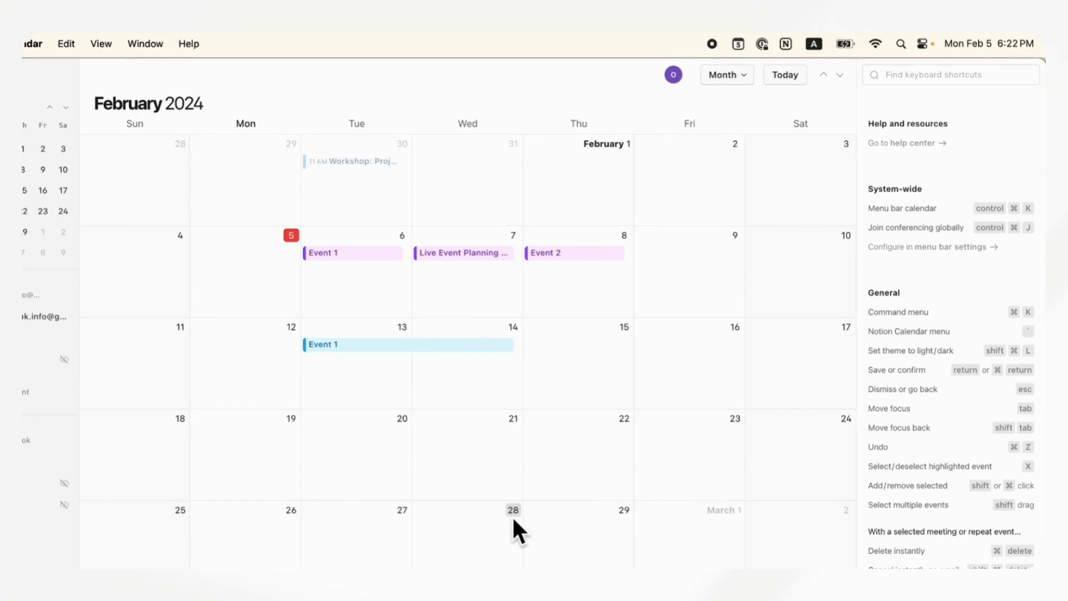
key(w)
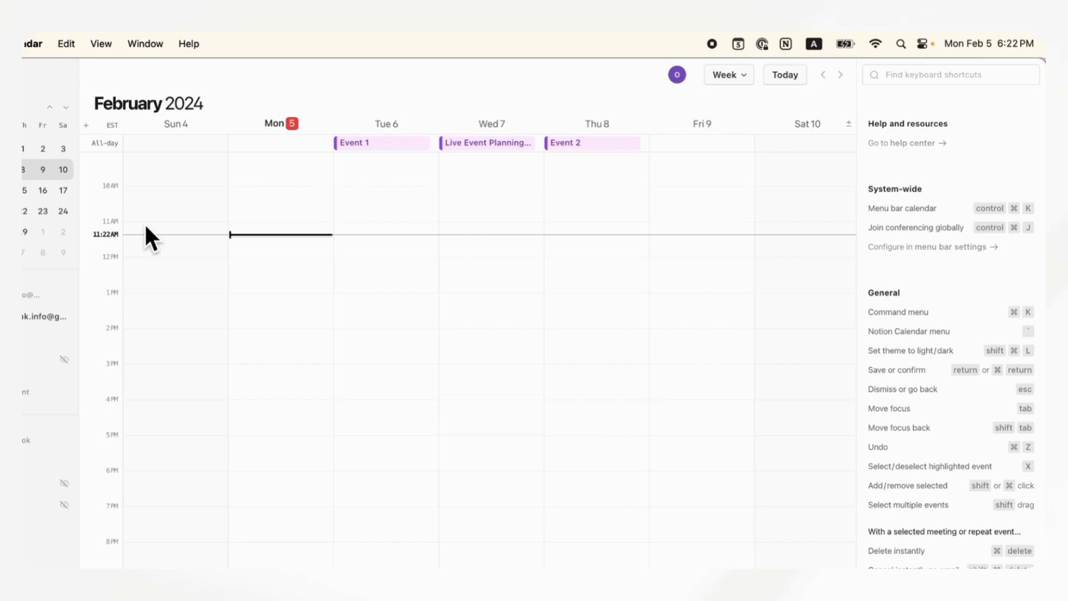
key(d)
key(w)
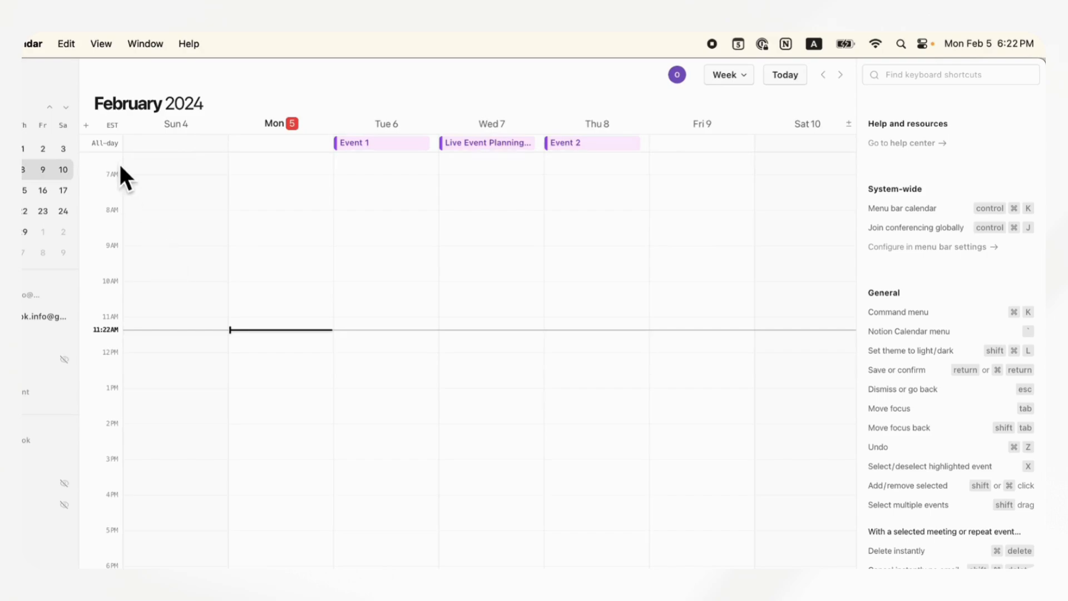
Add Pacific Standard Time – Los Angeles as an additional time zone beside EST, and browse the time zone list for a further one
click(86, 125)
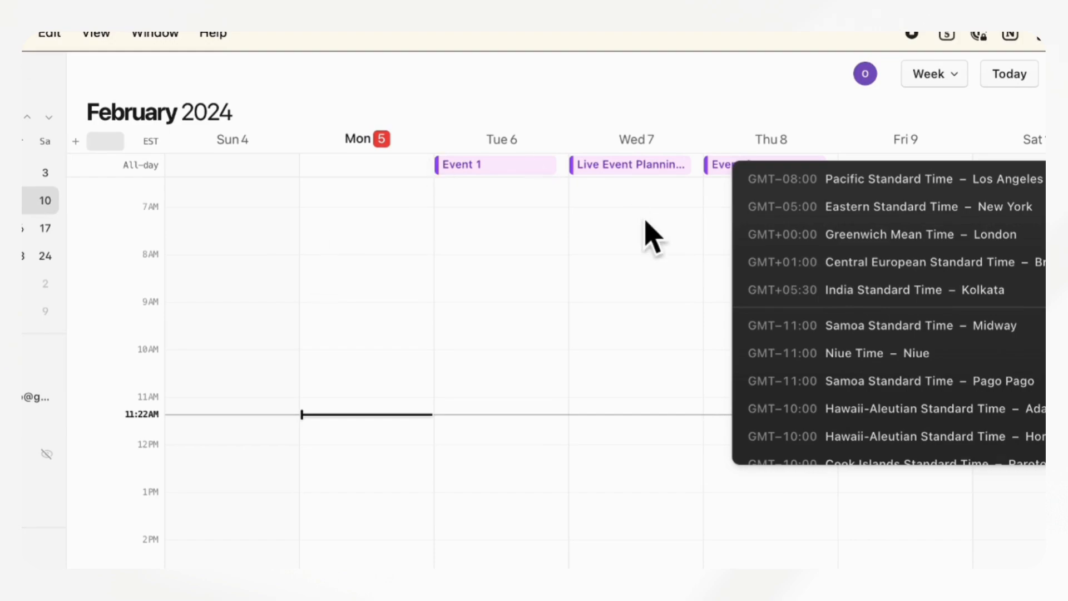
click(900, 181)
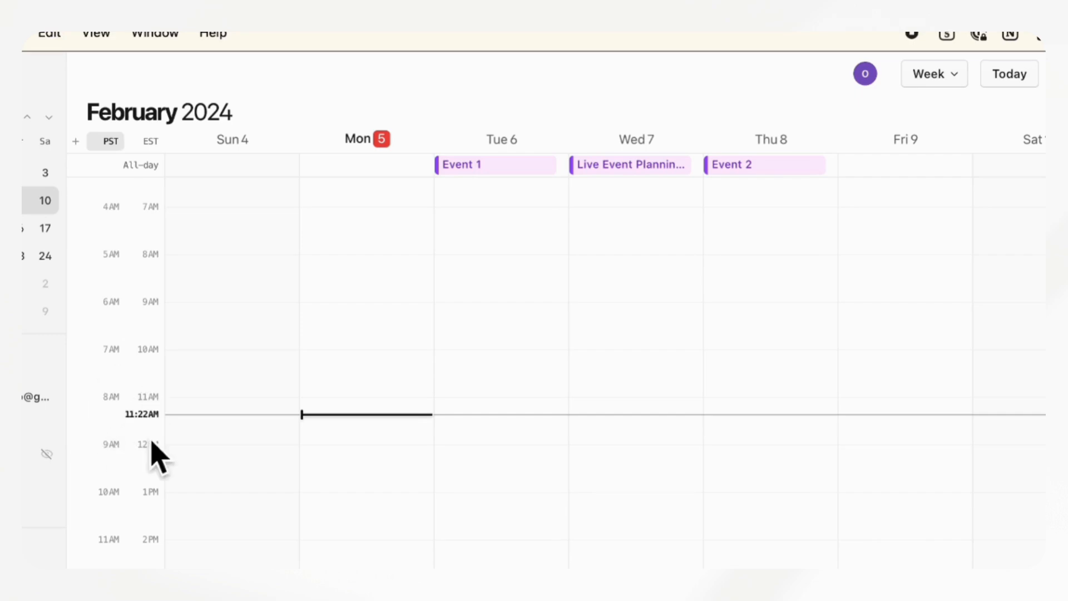
click(78, 142)
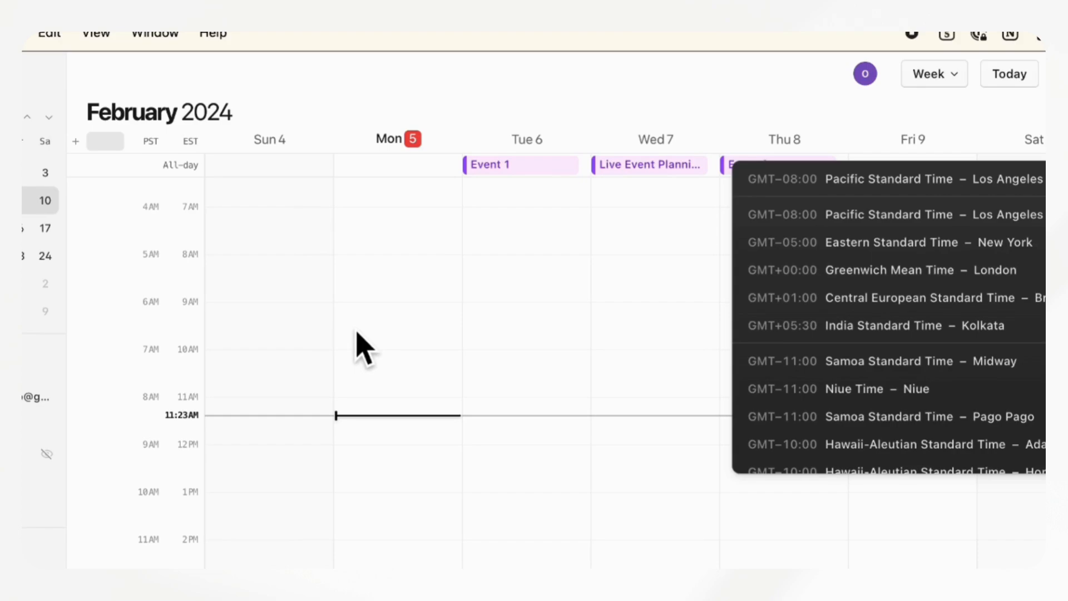
scroll(853, 364, down, 15)
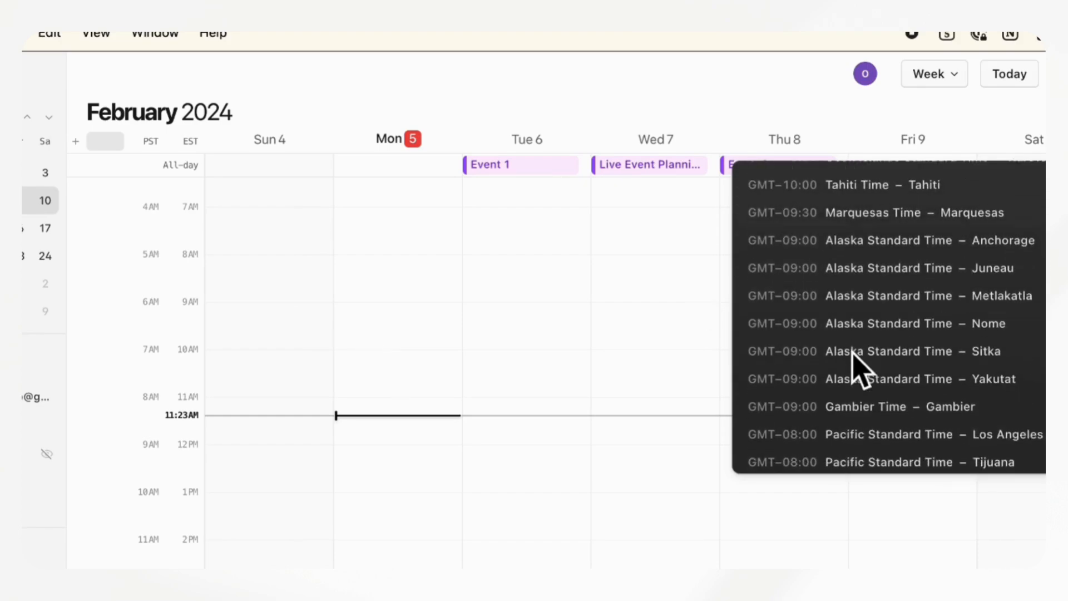
scroll(851, 351, down, 15)
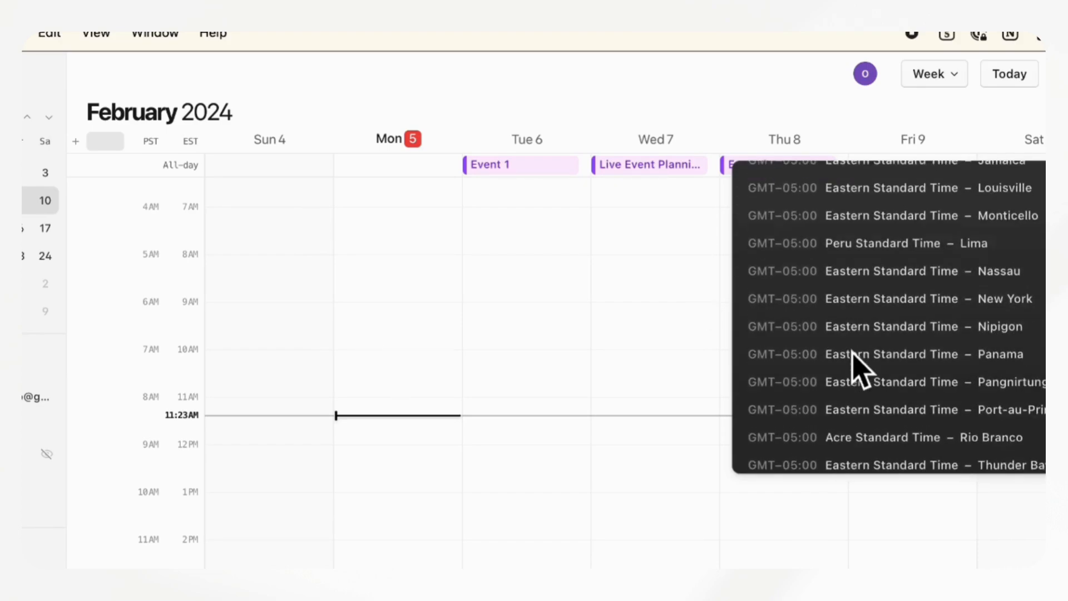
scroll(852, 350, up, 20)
scroll(852, 350, up, 10)
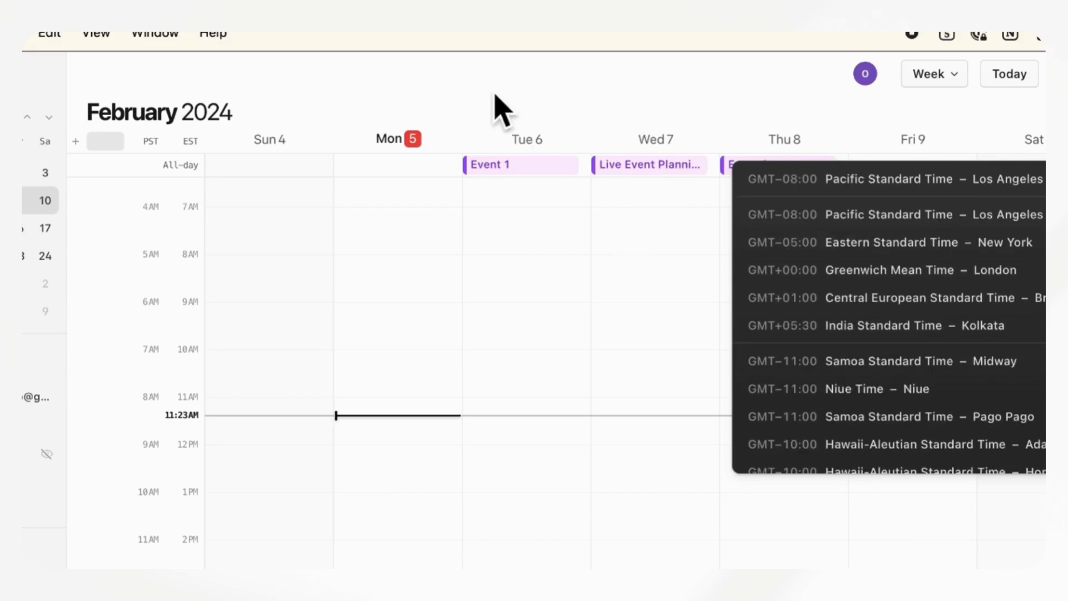
click(298, 163)
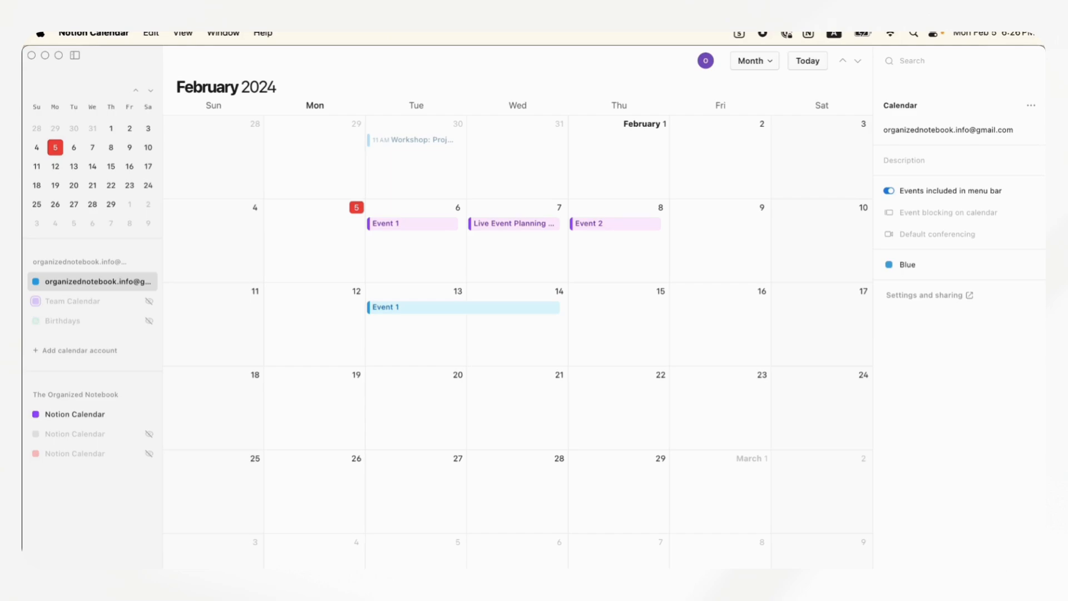
Start blocking all events of the account's main blue calendar on Team Calendar, and cancel the block
click(76, 302)
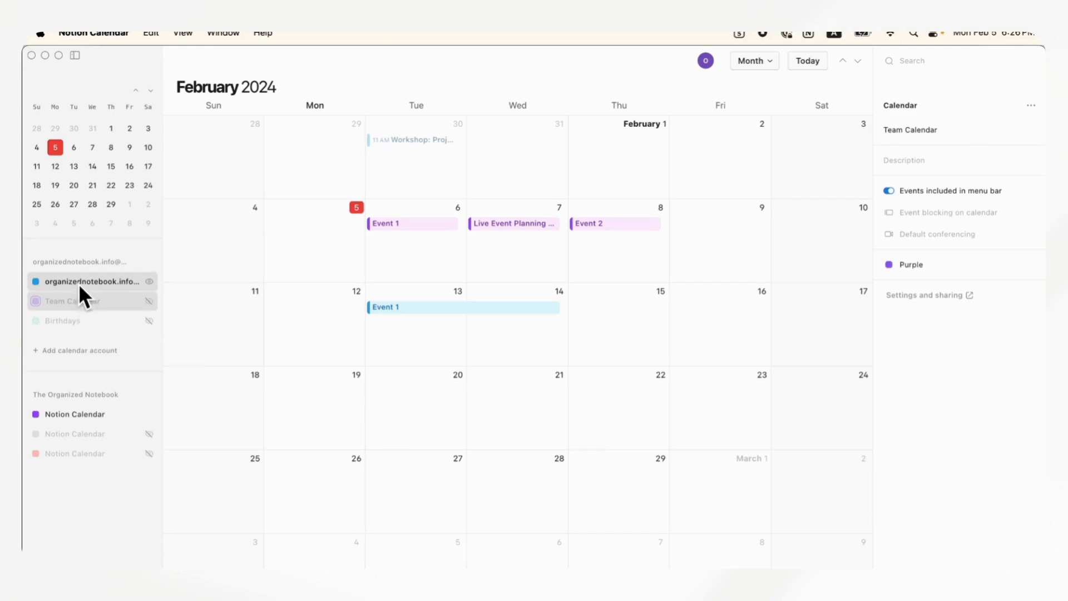
click(79, 282)
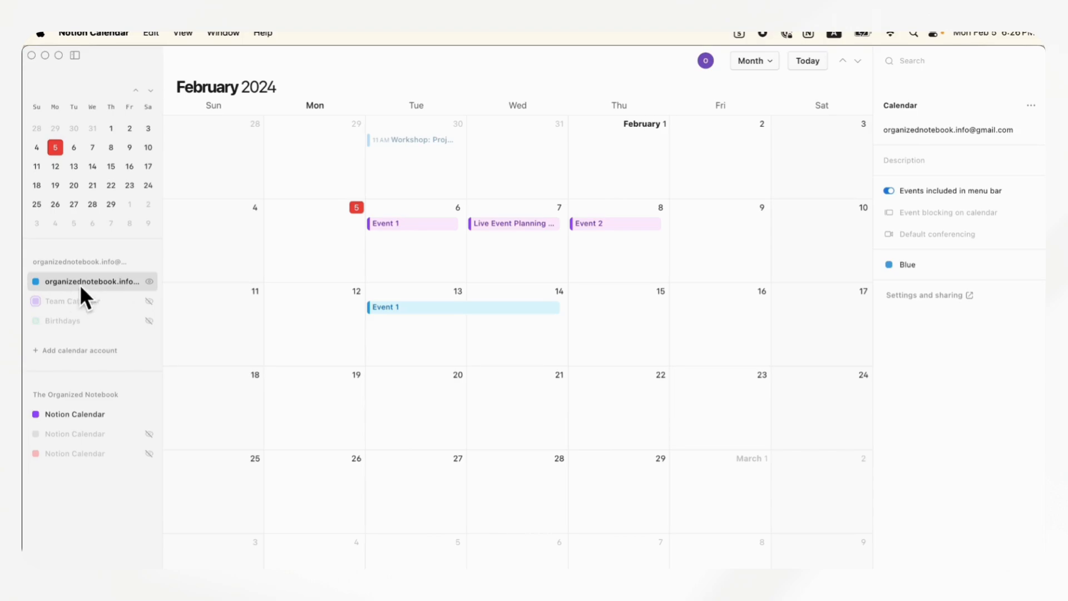
click(979, 219)
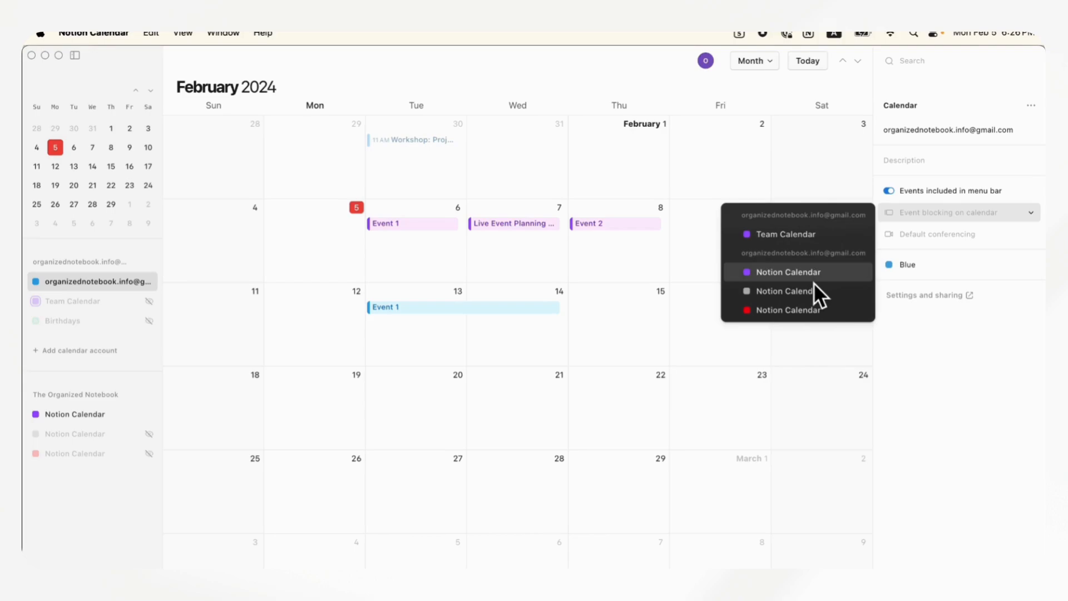
click(797, 238)
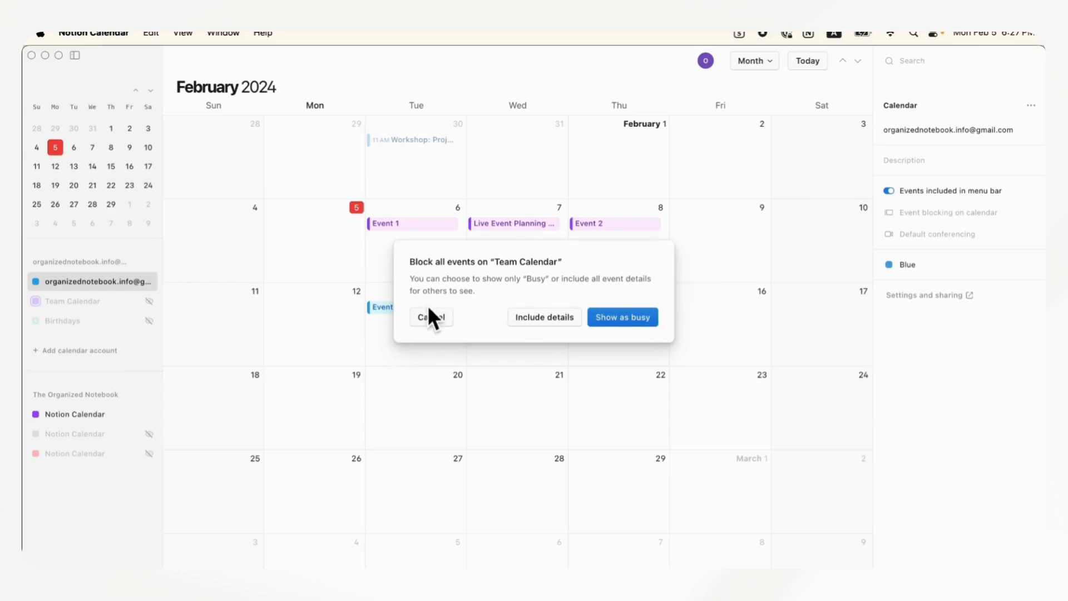
click(435, 318)
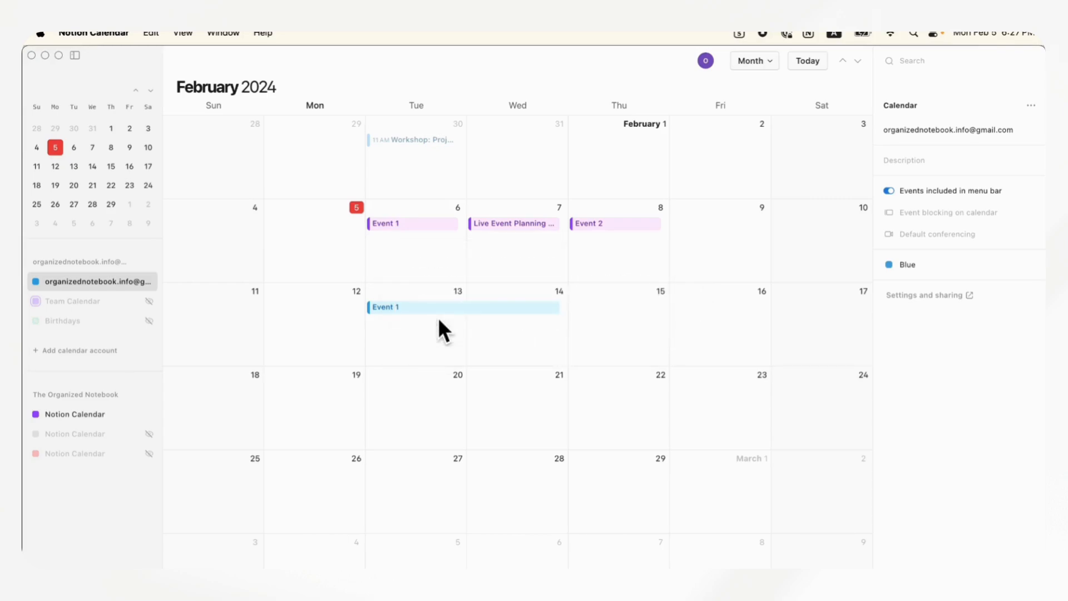
Compare the calendar settings of the purple Notion Calendar, the account's main blue calendar and Team Calendar
click(70, 421)
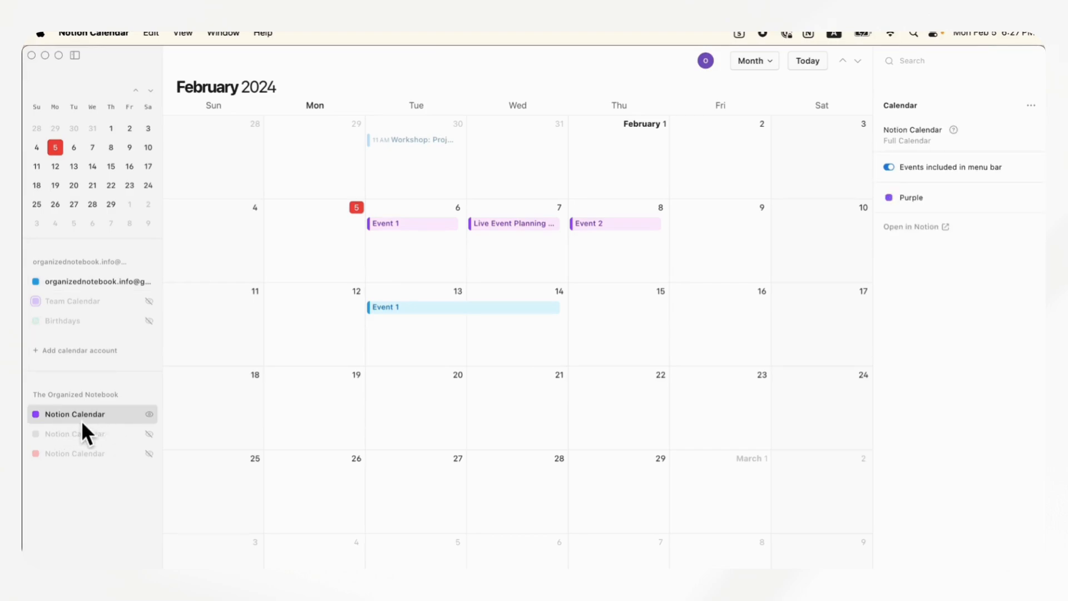
click(96, 281)
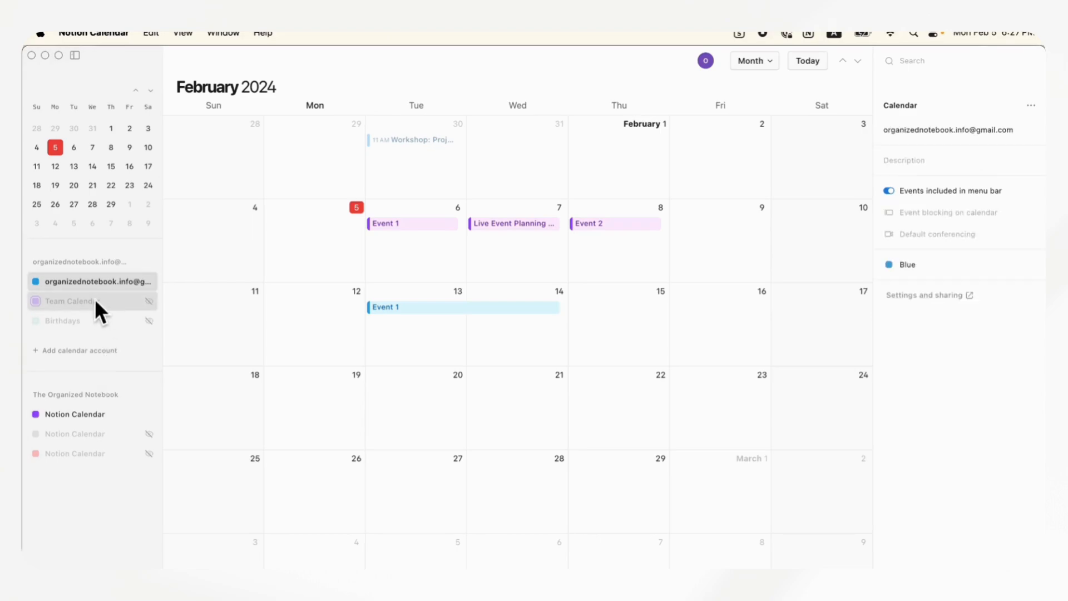
click(94, 302)
click(92, 286)
click(94, 302)
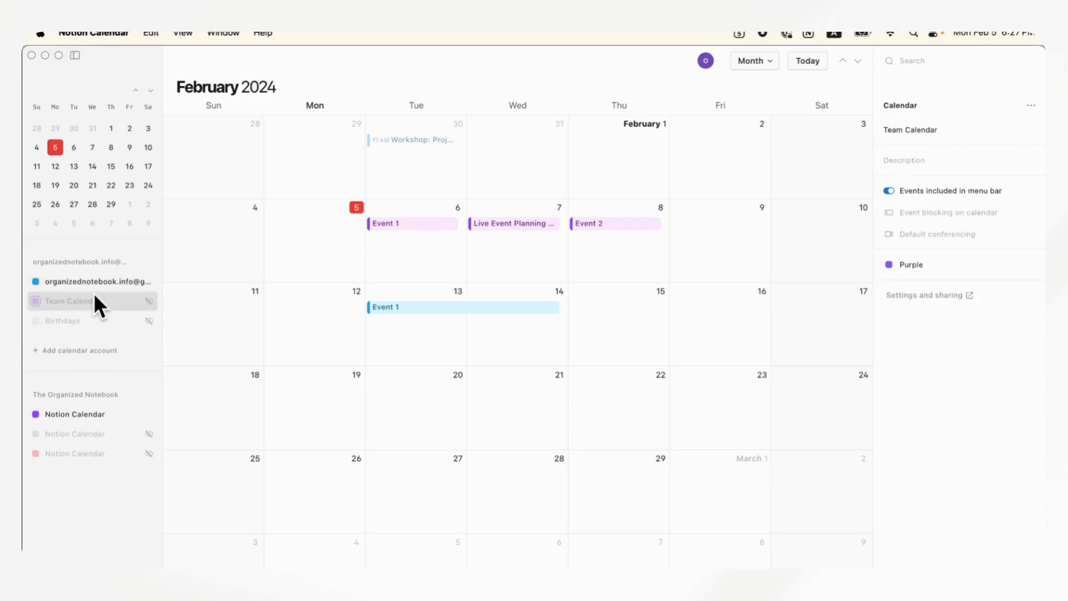
click(94, 287)
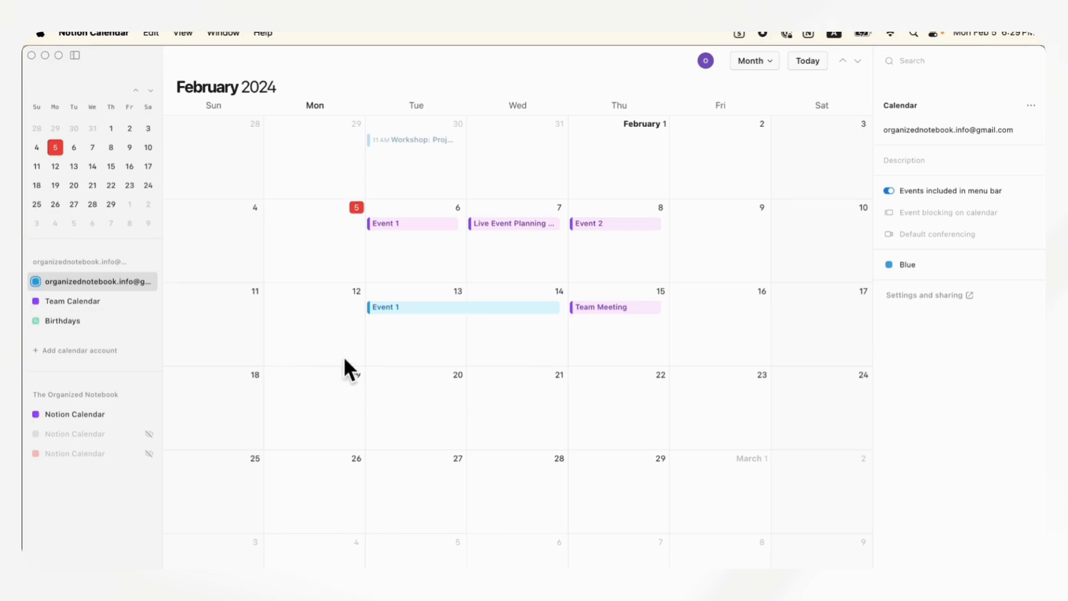
Block only the blue Event 1 on Team Calendar, showing it as busy, and toggle the visibility of the account's main calendar
click(419, 309)
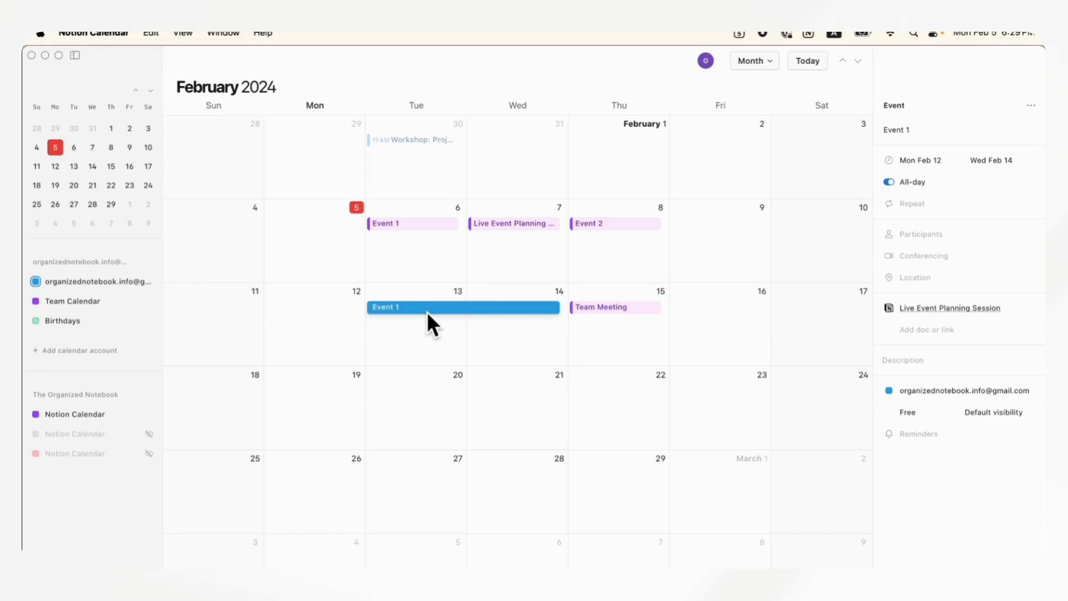
right_click(429, 321)
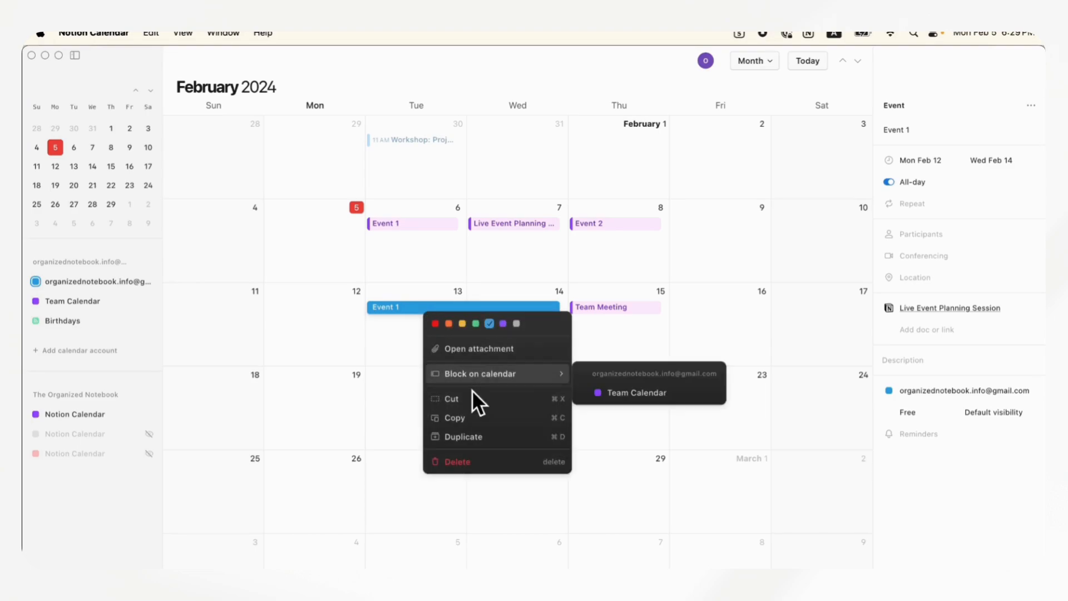
click(652, 395)
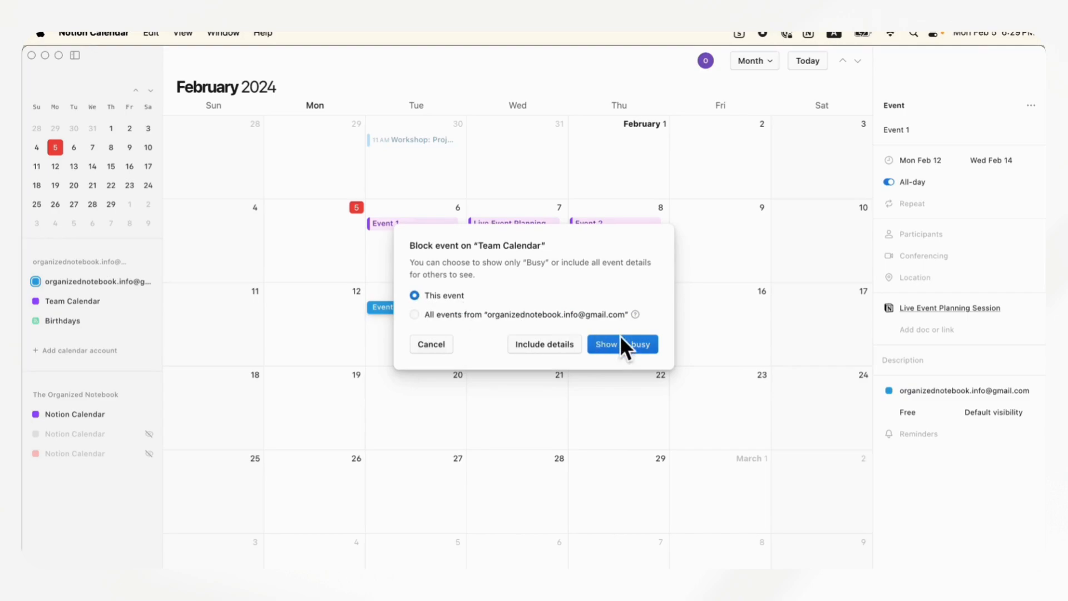
click(641, 361)
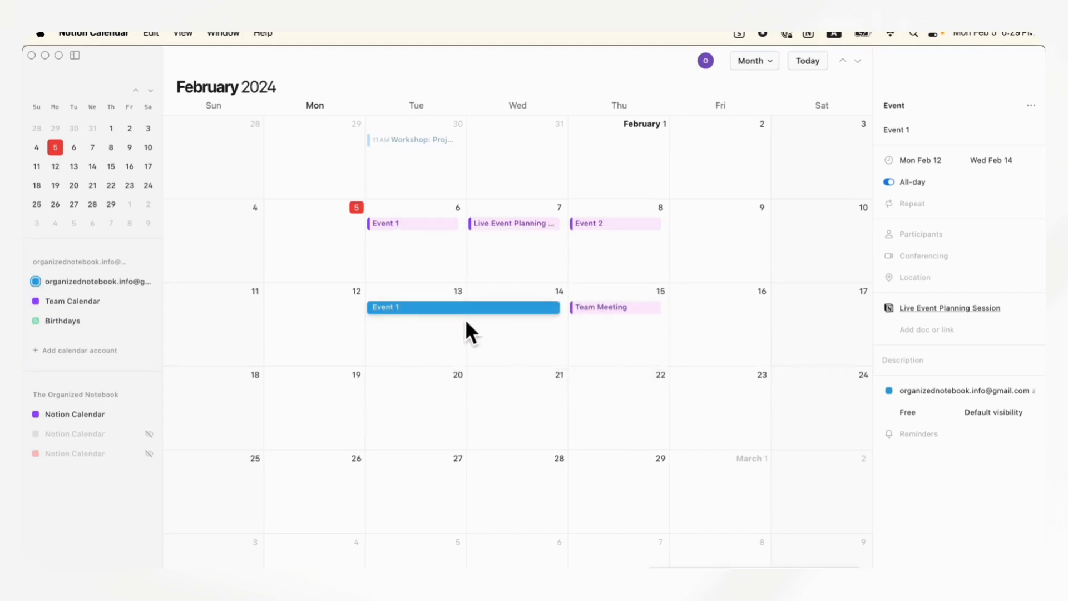
click(152, 283)
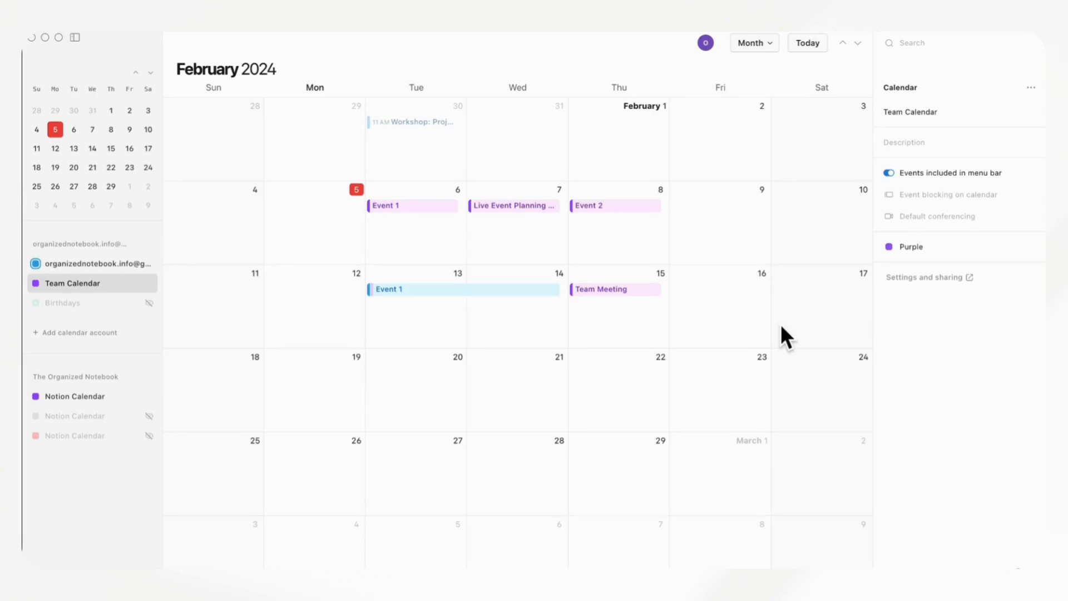
Switch the calendar to the week view and deselect Team Calendar
key(w)
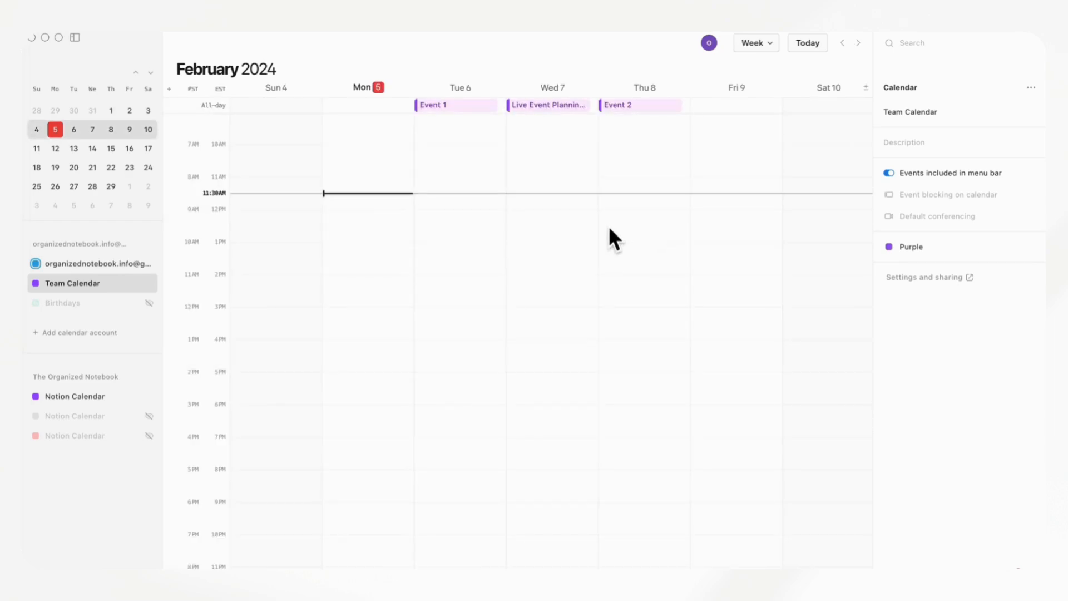
key(Escape)
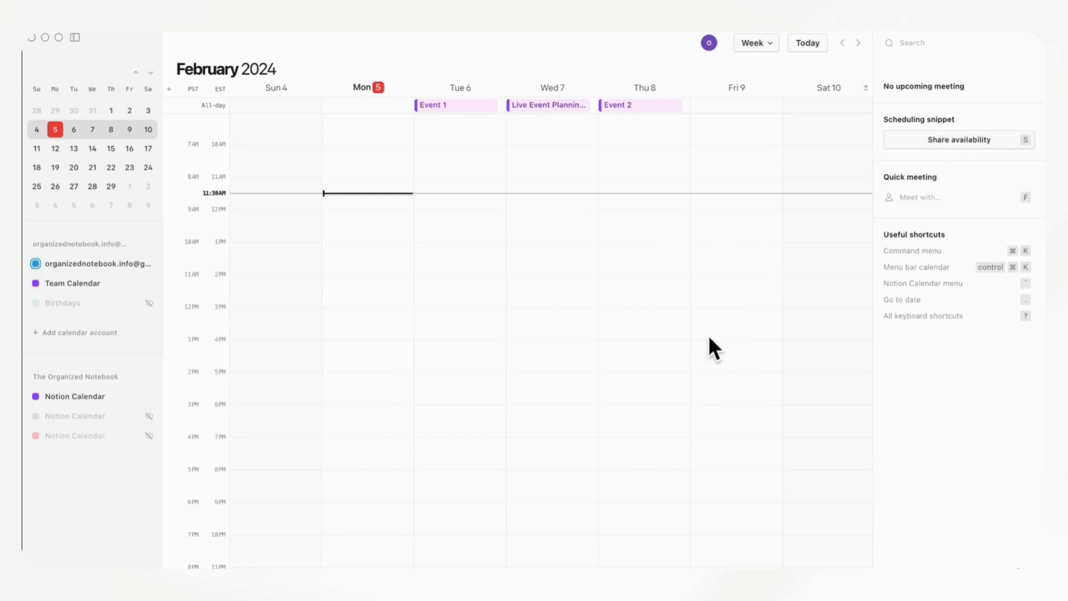
Mark availability for a scheduling snippet (EST): Mon Feb 5 5–9:15 PM, Tue 3:15–7 PM, Wed 5:30–8:45 PM and Thu 3:30–6:30 PM
key(s)
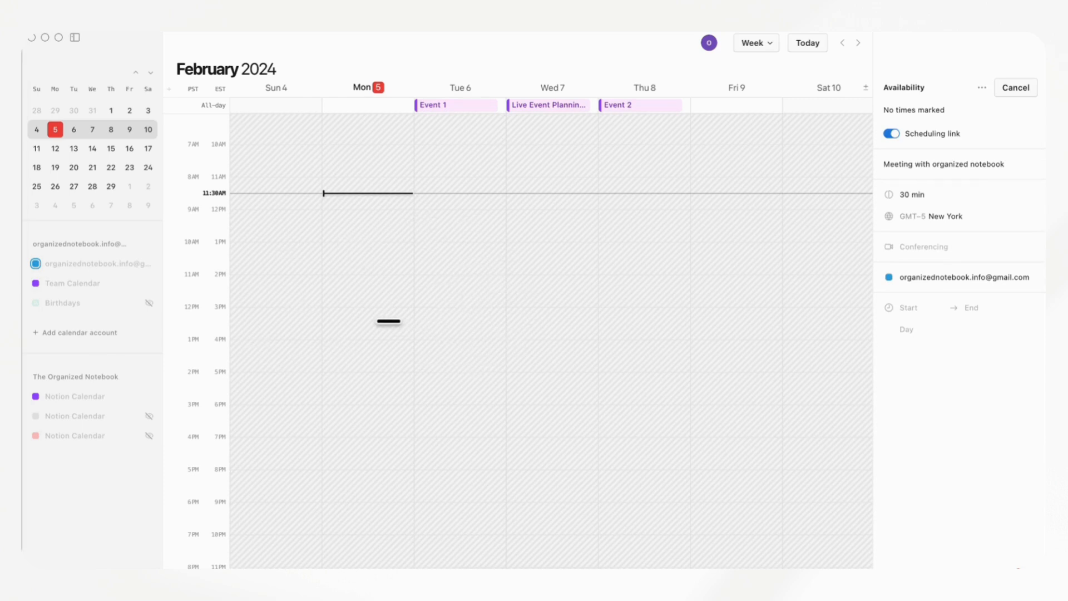
drag(345, 382, 349, 512)
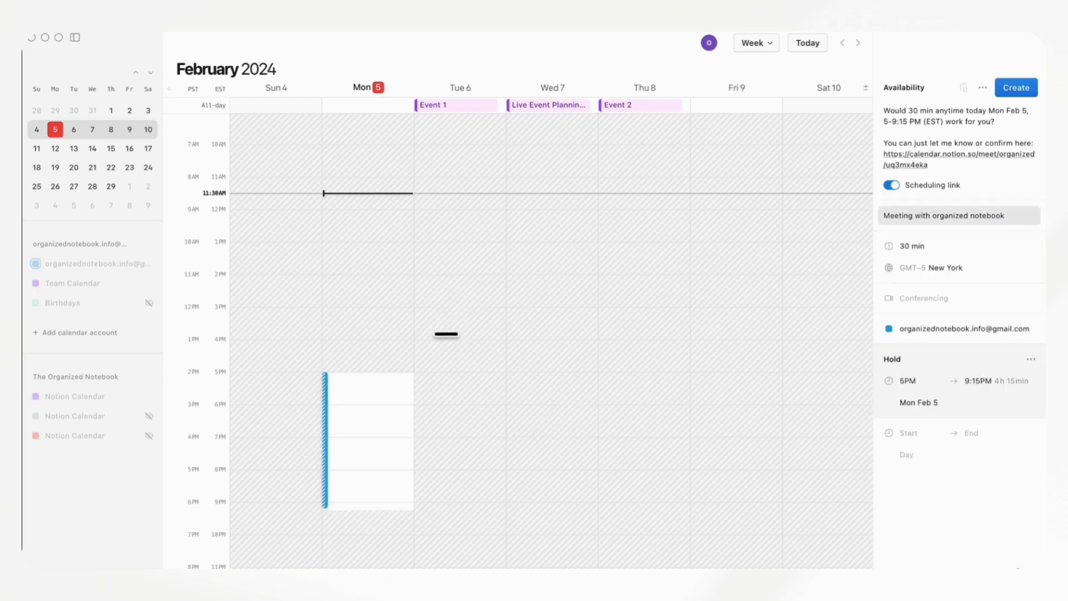
drag(436, 325, 443, 444)
drag(554, 389, 553, 492)
drag(632, 326, 635, 430)
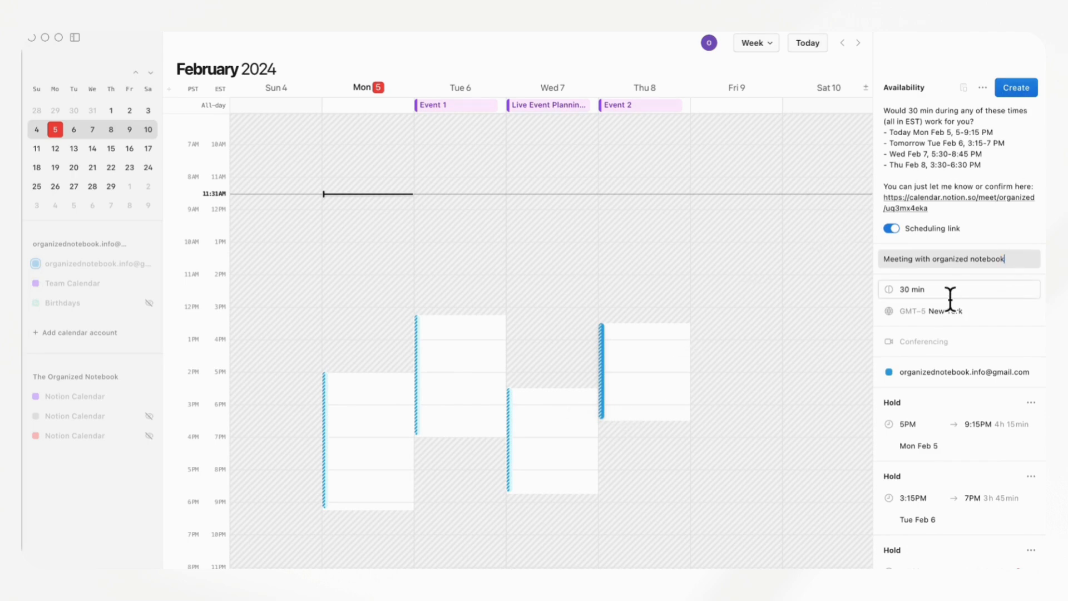
Review the availability holds and meeting details, and create the 30 min scheduling link
scroll(924, 309, down, 2)
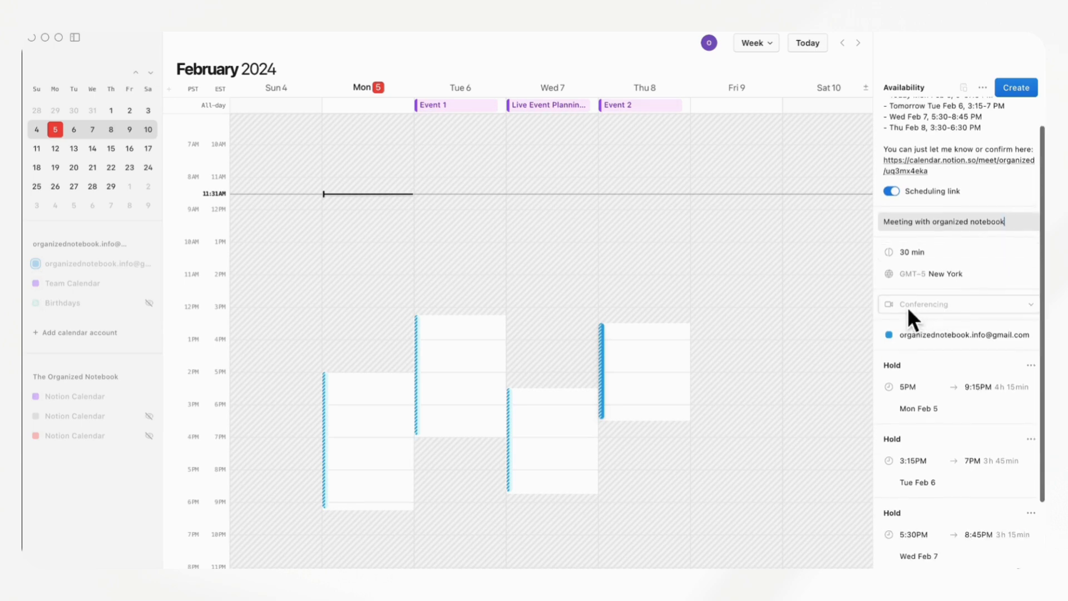
scroll(940, 314, down, 4)
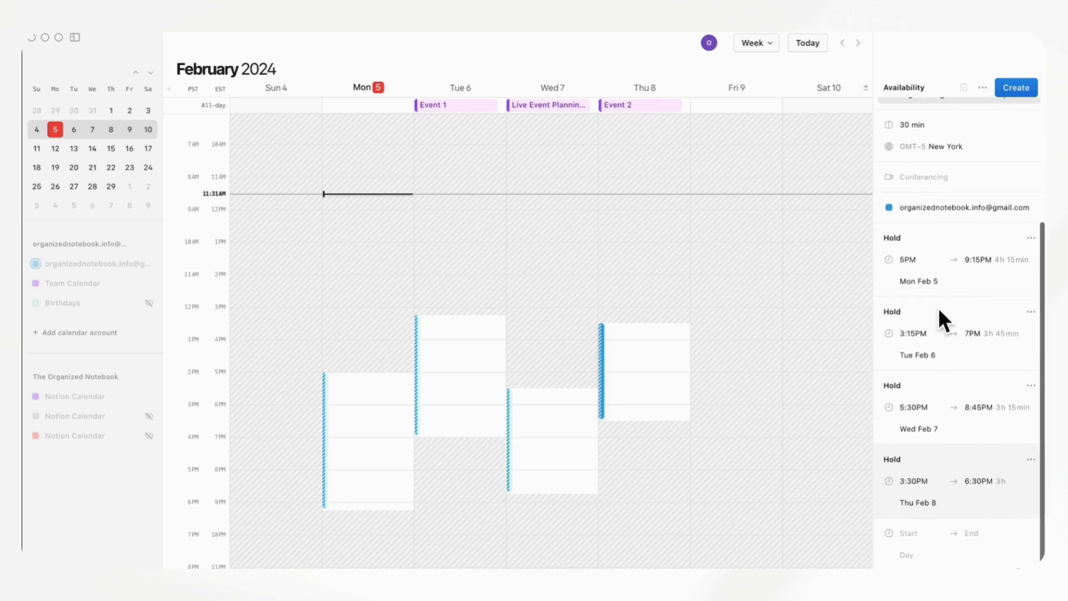
scroll(941, 339, up, 5)
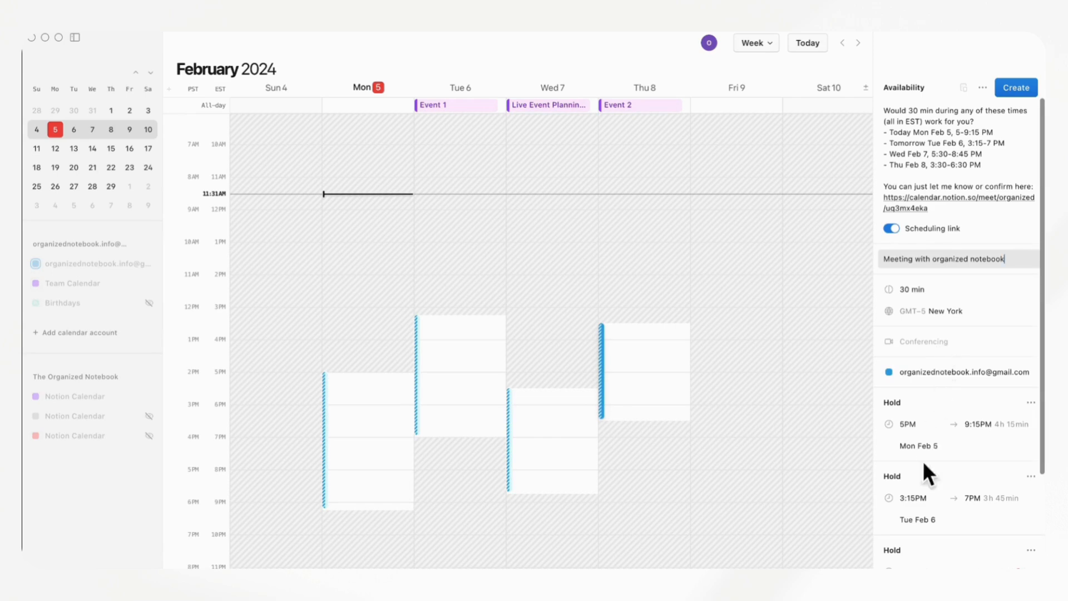
click(1024, 89)
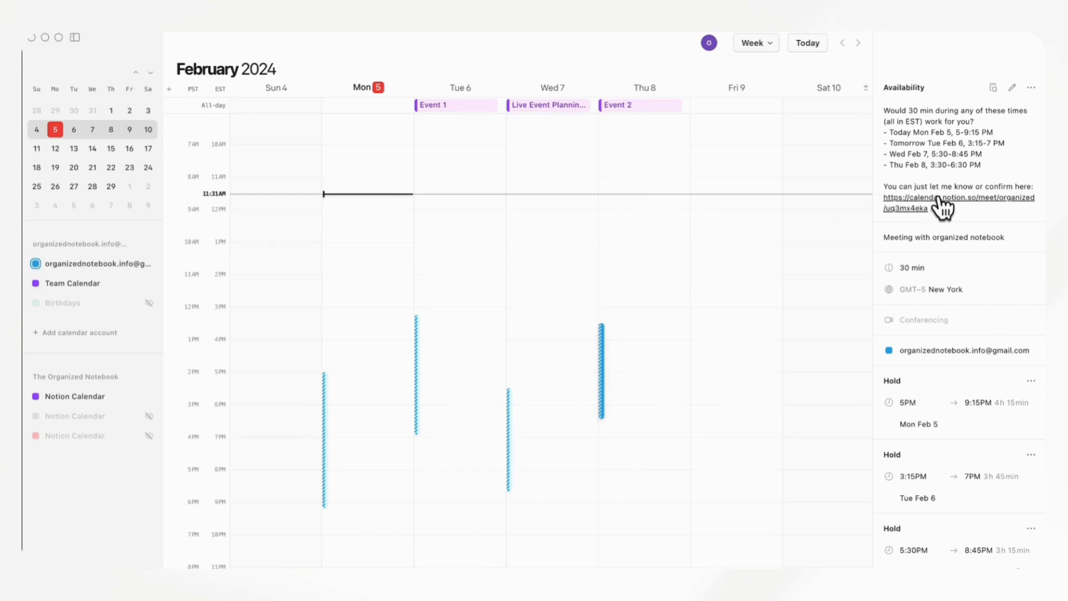
Copy the scheduling link from the availability message and open it in a new Chrome tab
triple_click(889, 215)
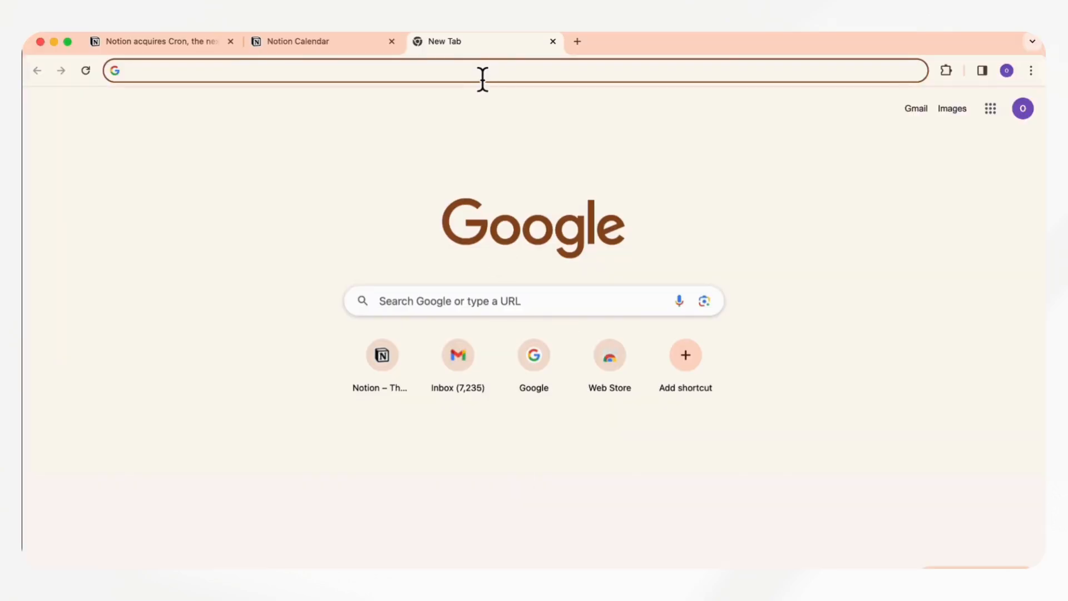
key(super+v)
key(Return)
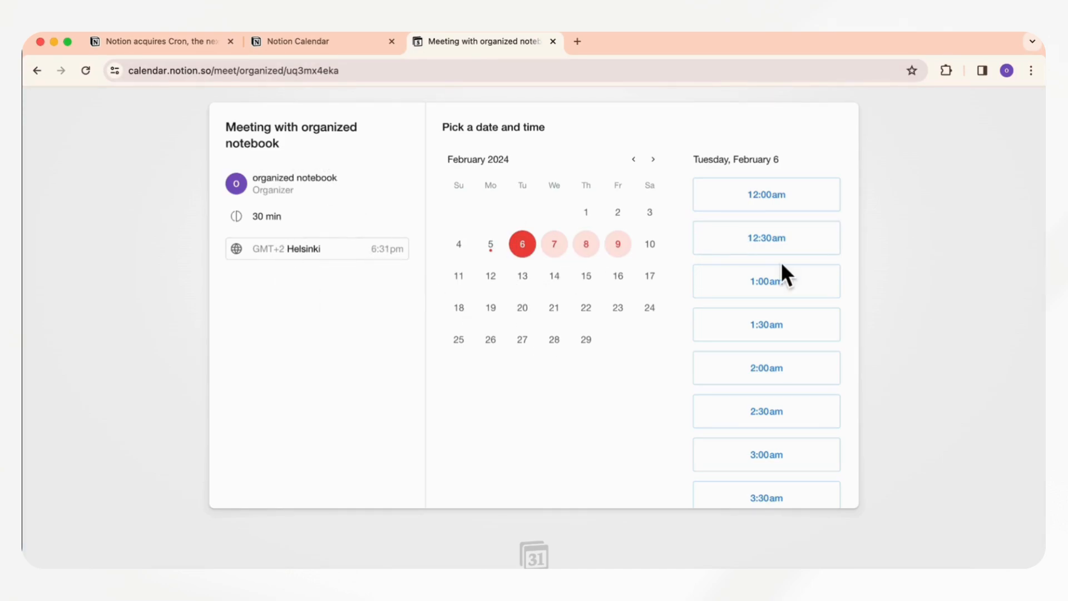
Check the bookable time slots for February 6, 7, 8 and 9 on the meeting booking page
scroll(781, 266, down, 10)
scroll(783, 269, up, 10)
click(555, 245)
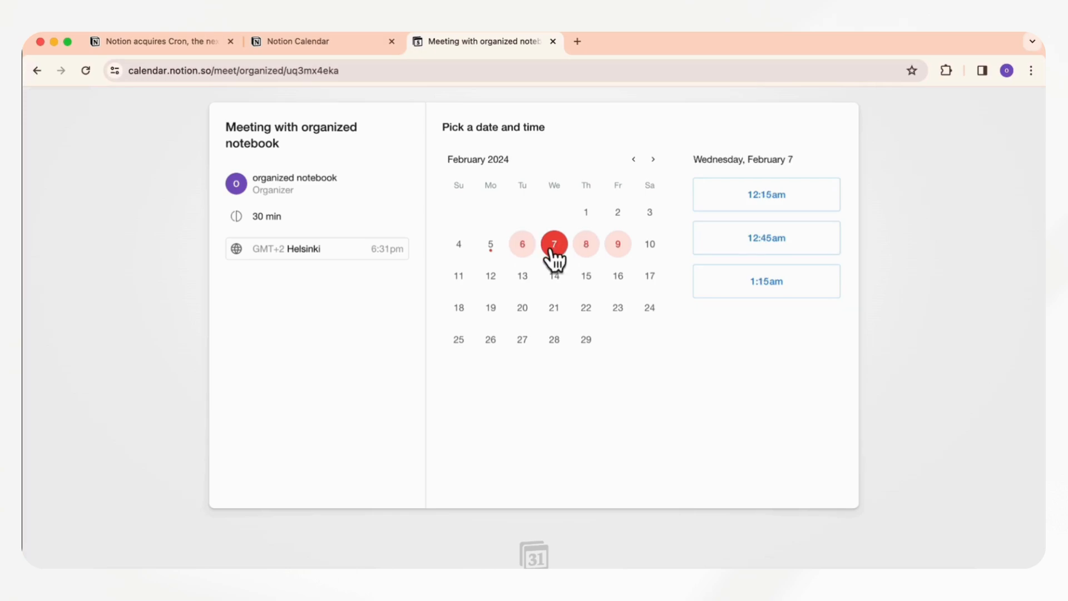
click(585, 246)
click(618, 246)
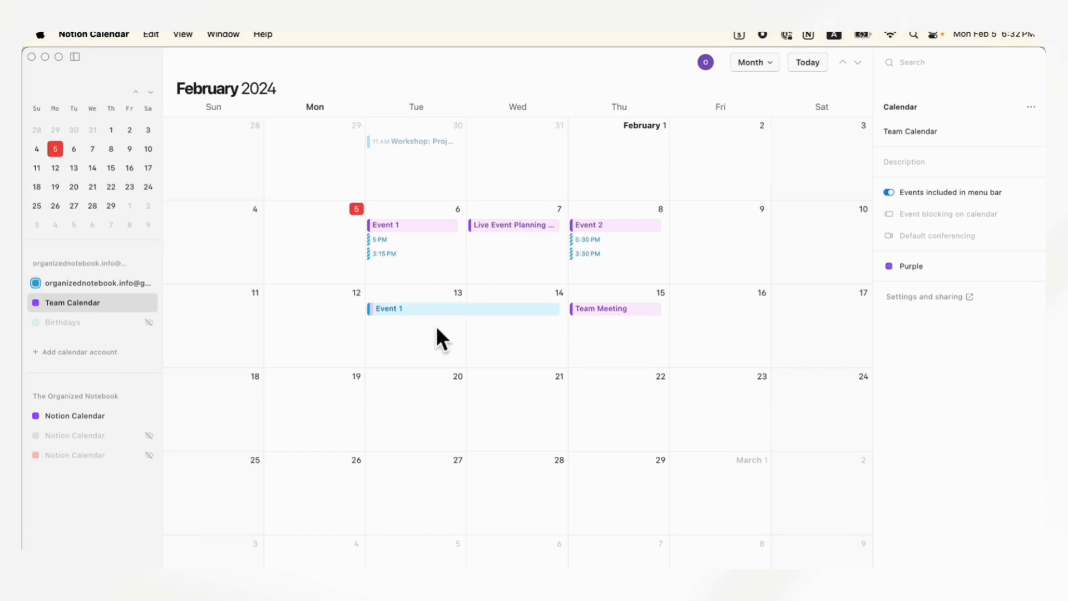
Switch to Notion and add a green pin icon to the Event 1 page dated February 6, 2024
key(super+Tab)
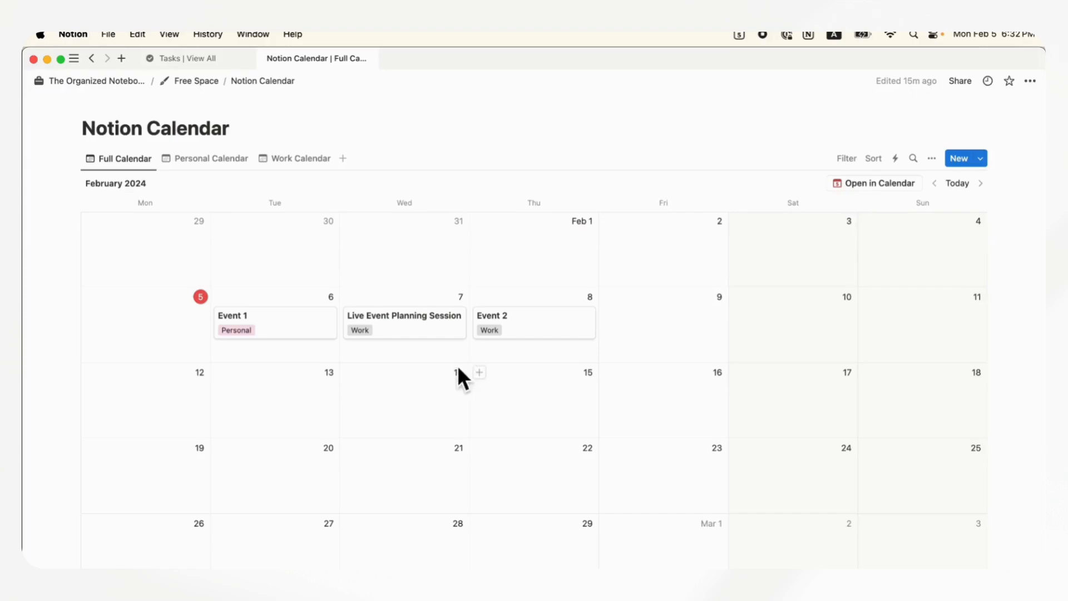
click(293, 327)
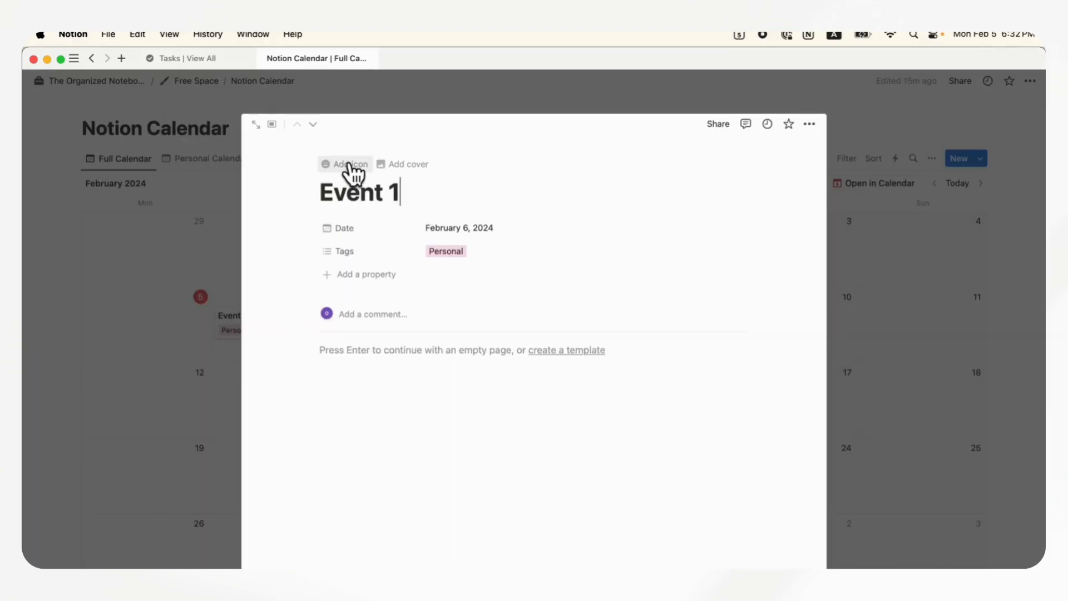
click(348, 166)
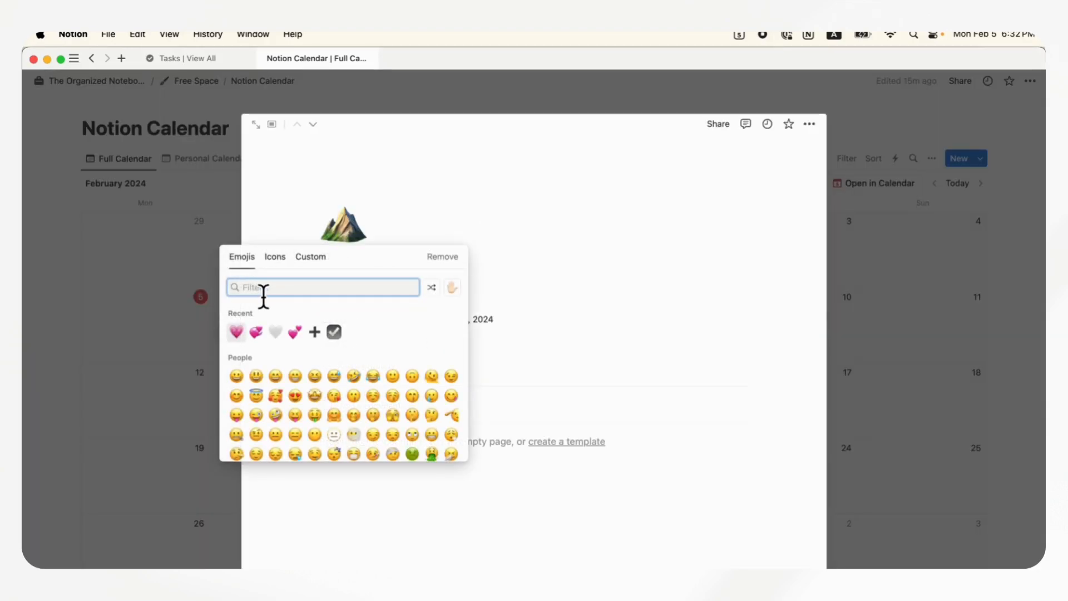
click(274, 260)
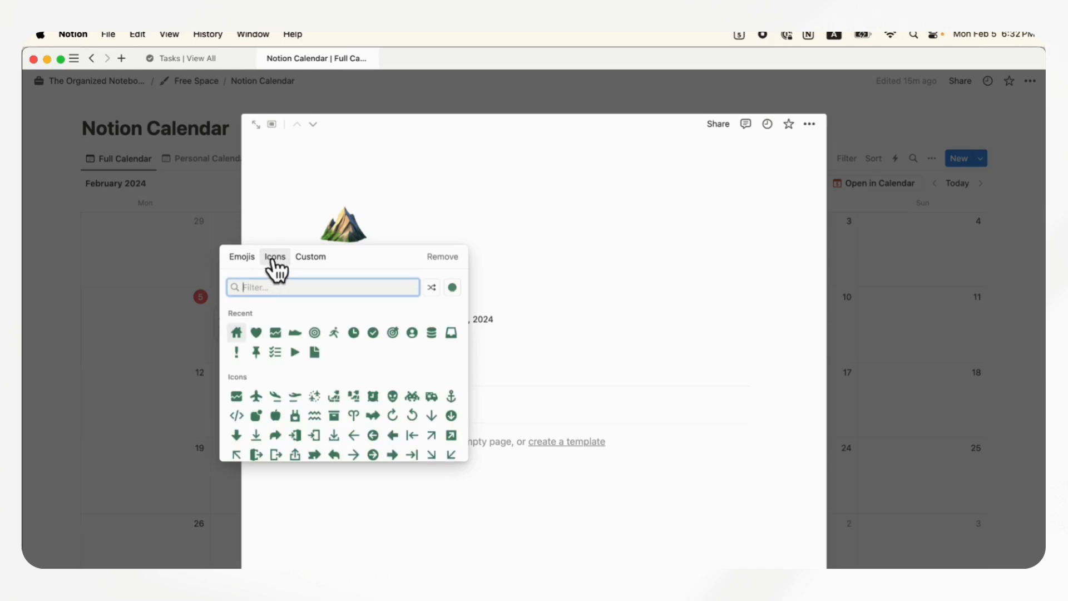
click(256, 353)
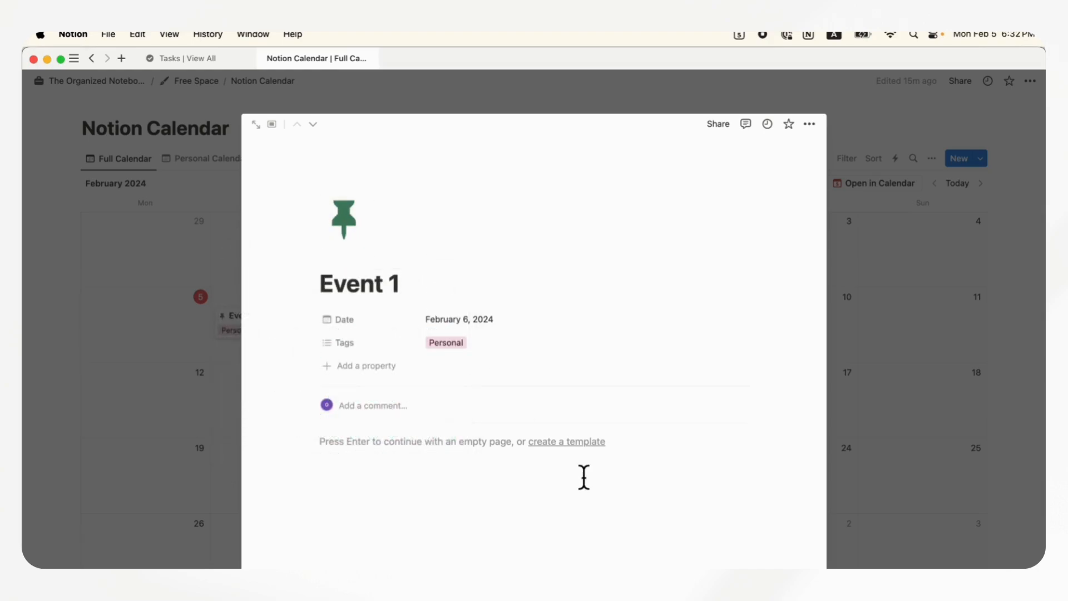
click(871, 315)
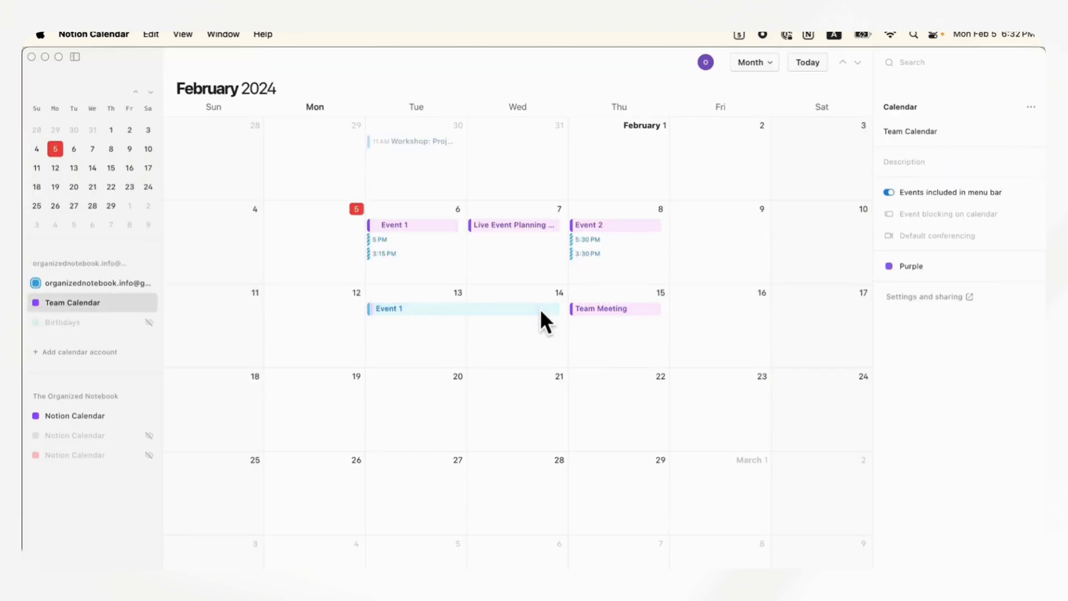
In Notion Calendar, check the icon of Event 1 on February 6 and recolour the purple Notion Calendar to green
click(413, 227)
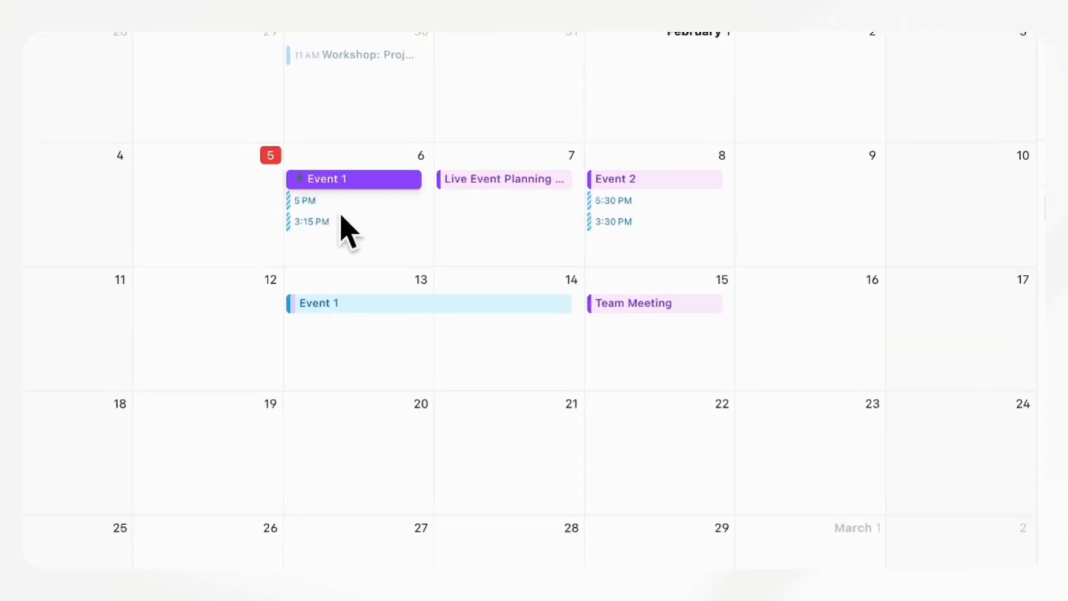
click(333, 138)
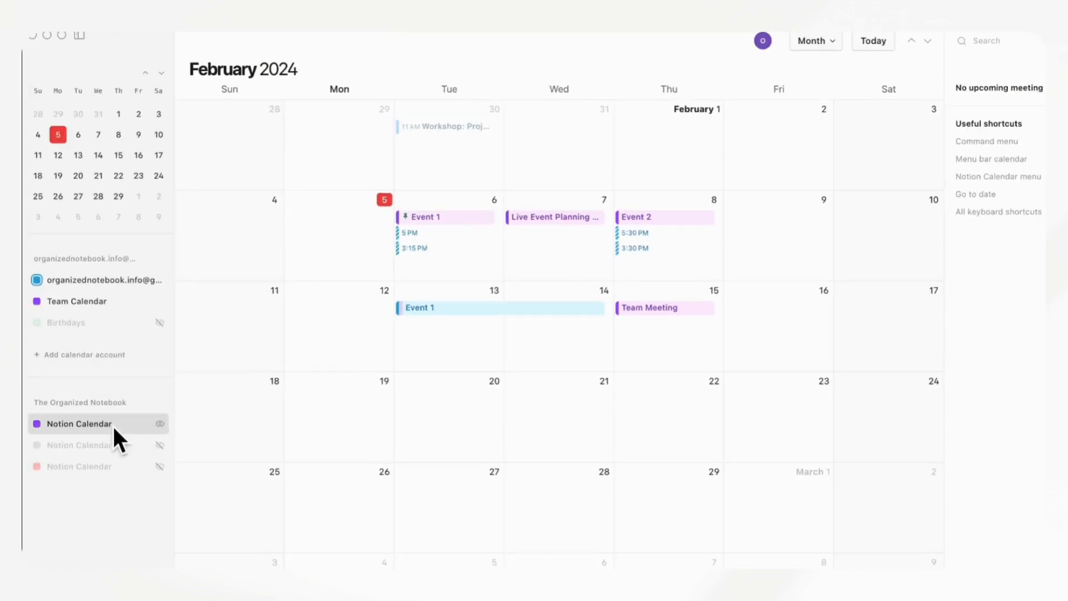
right_click(113, 425)
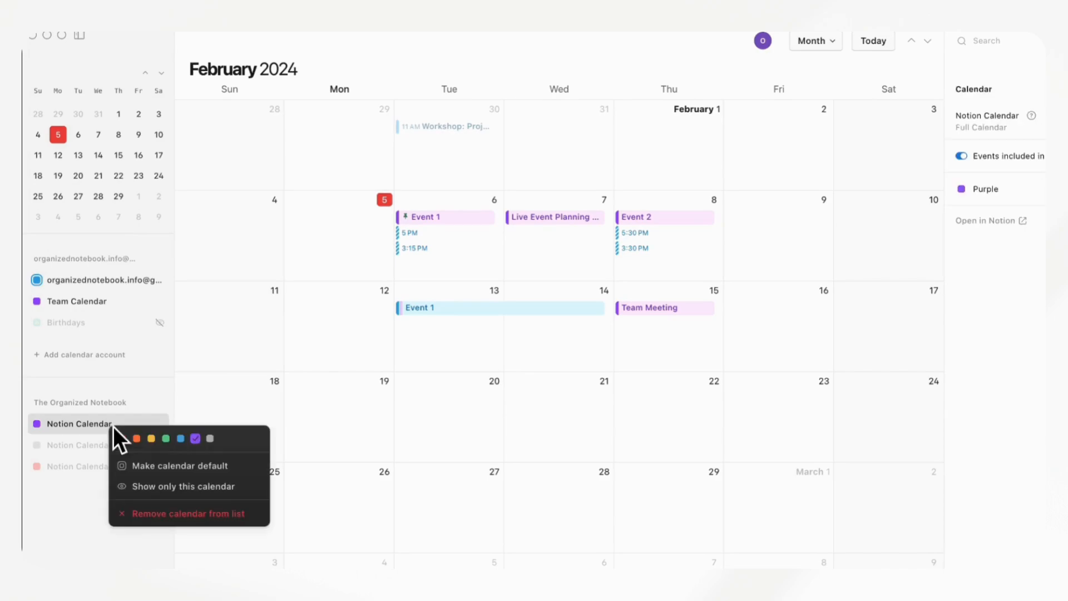
click(167, 440)
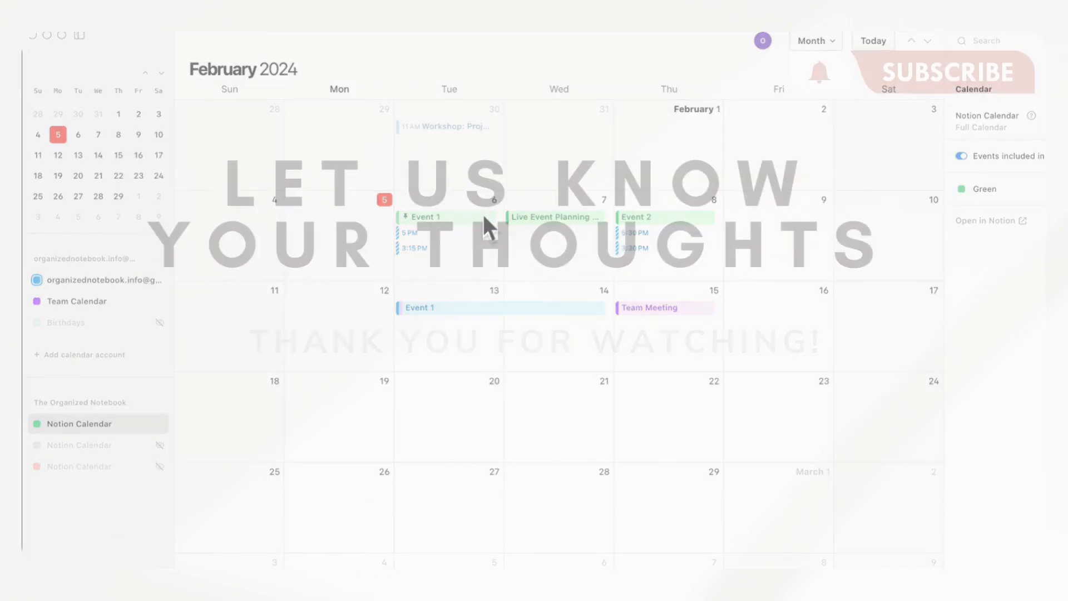